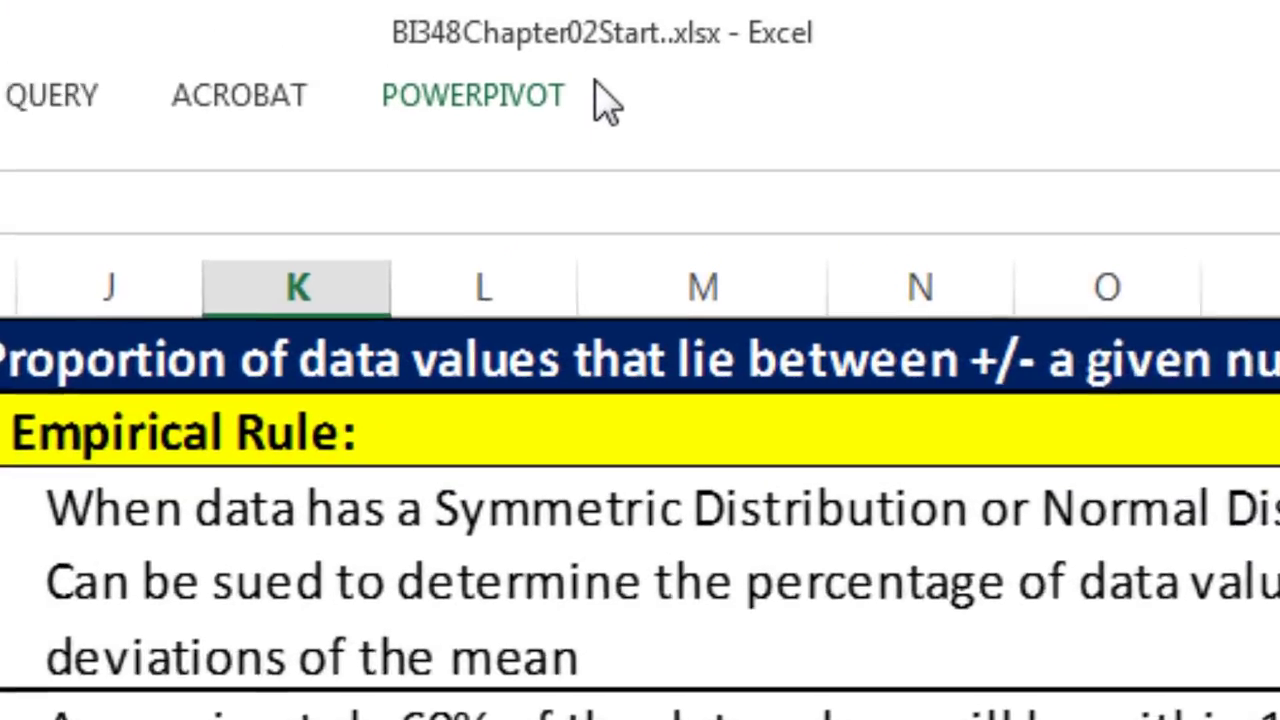
{"action": "left_click", "coordinate": [594, 84]}
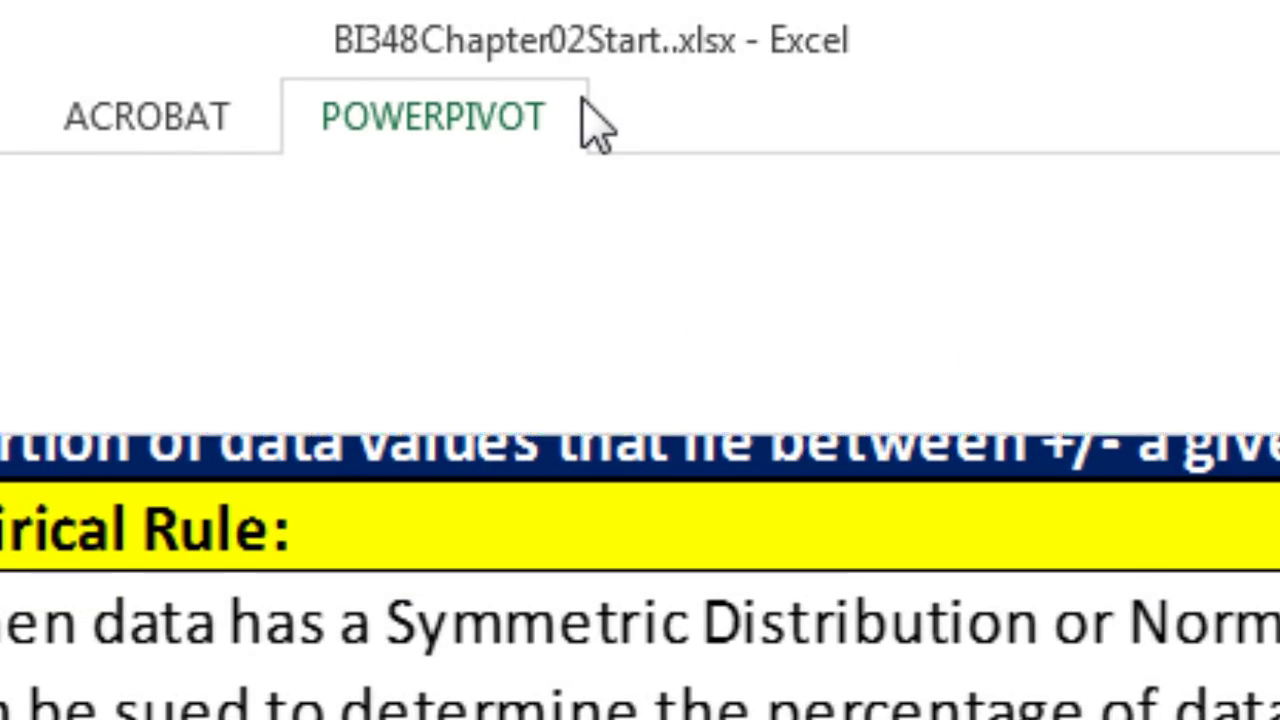
{"action": "left_click", "coordinate": [470, 64]}
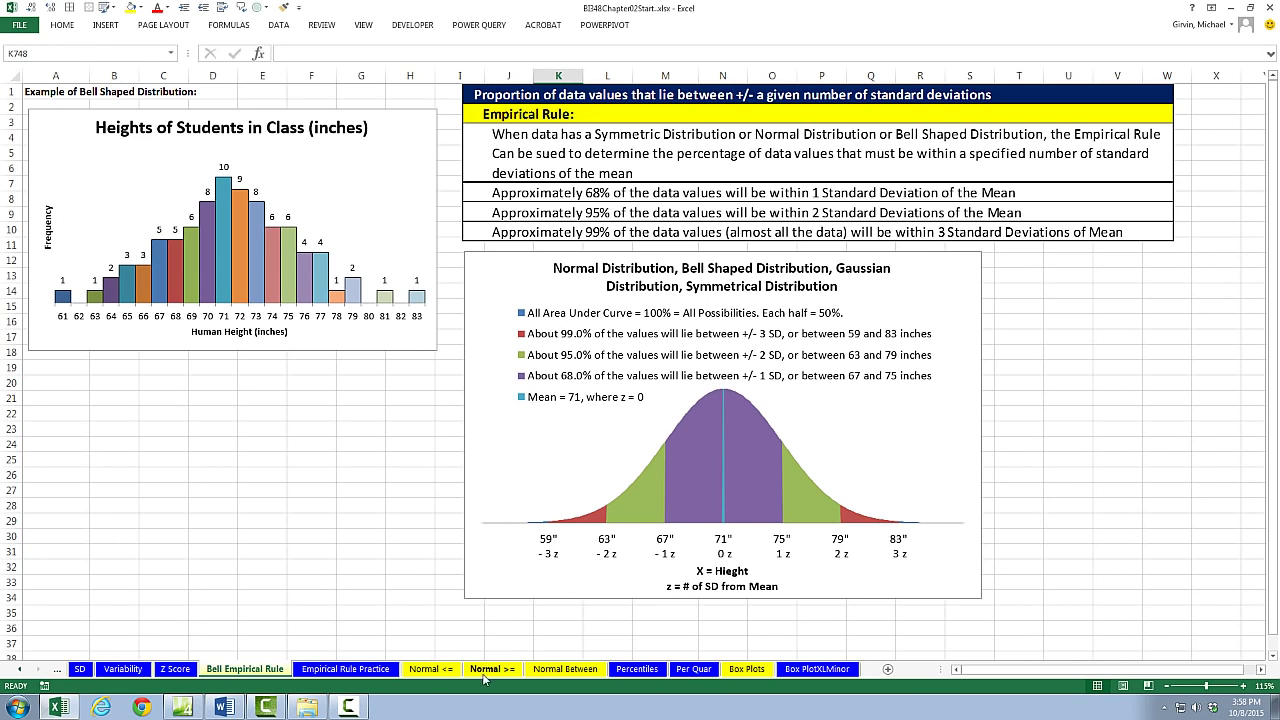
Step: Open the Normal <= worksheet and review the mean, standard deviation and x values in B2 to B4
{"action": "left_click", "coordinate": [428, 679]}
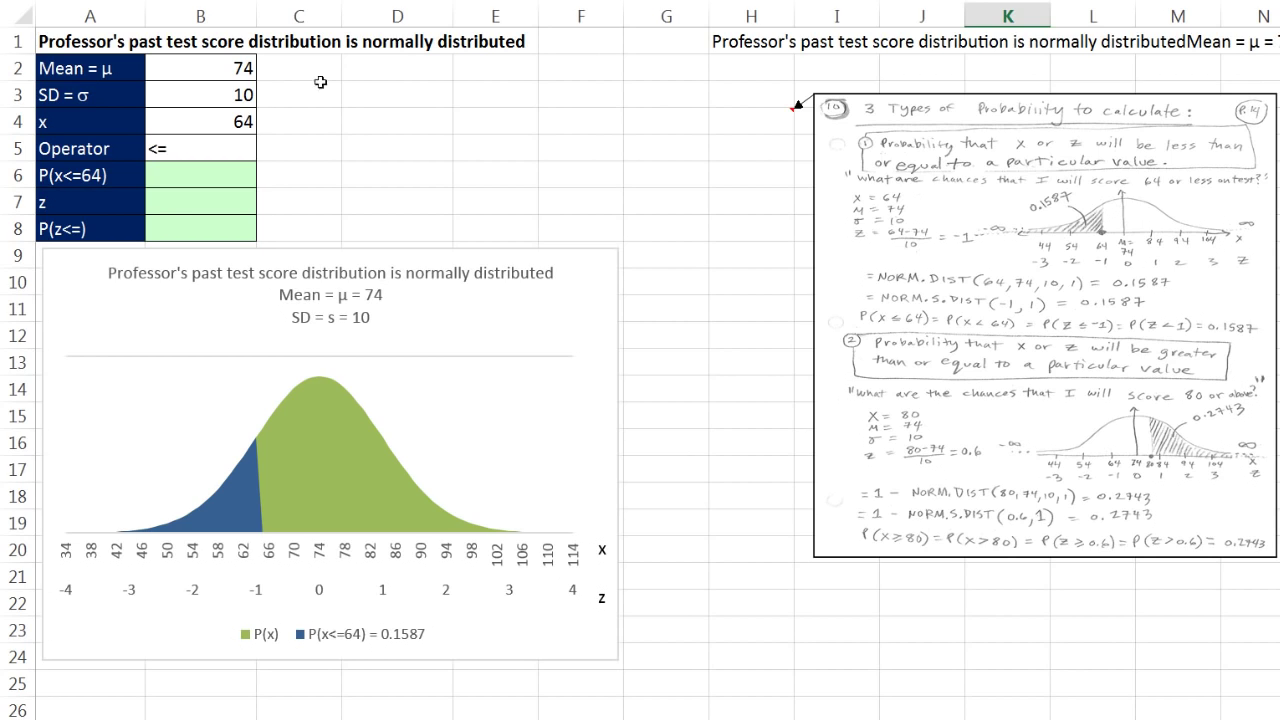
{"action": "left_click", "coordinate": [243, 69]}
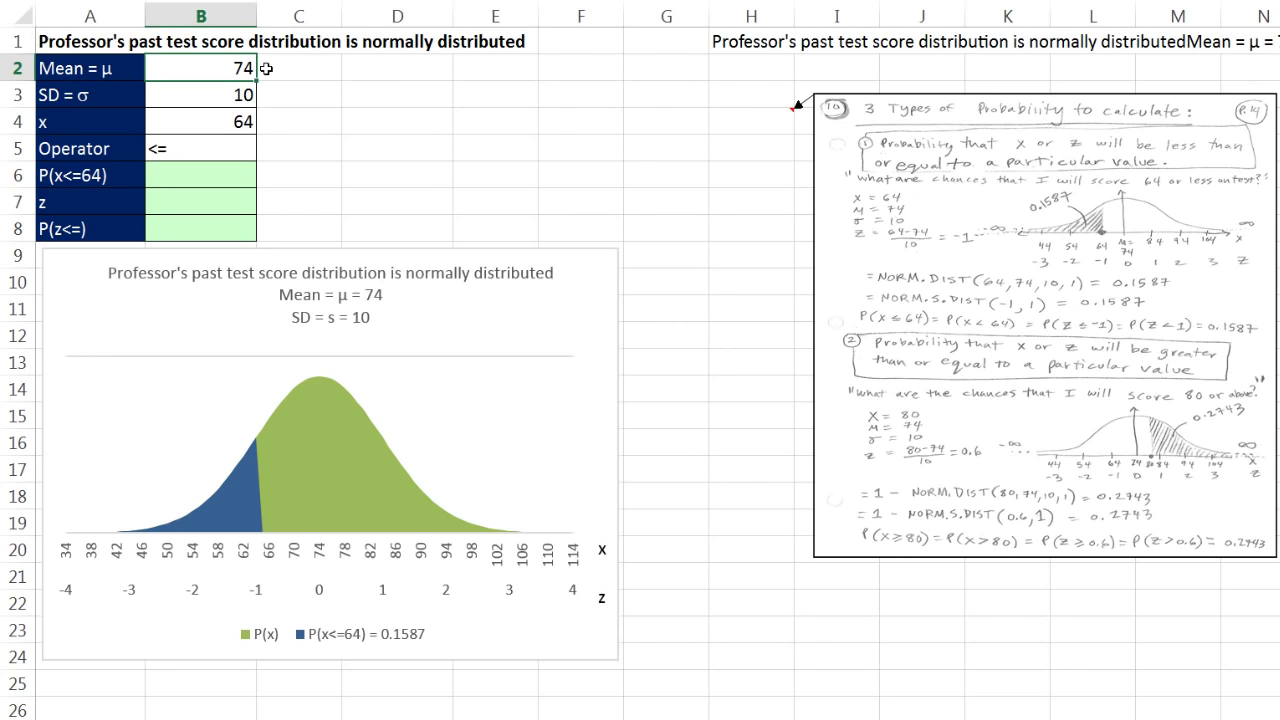
{"action": "left_click", "coordinate": [241, 97]}
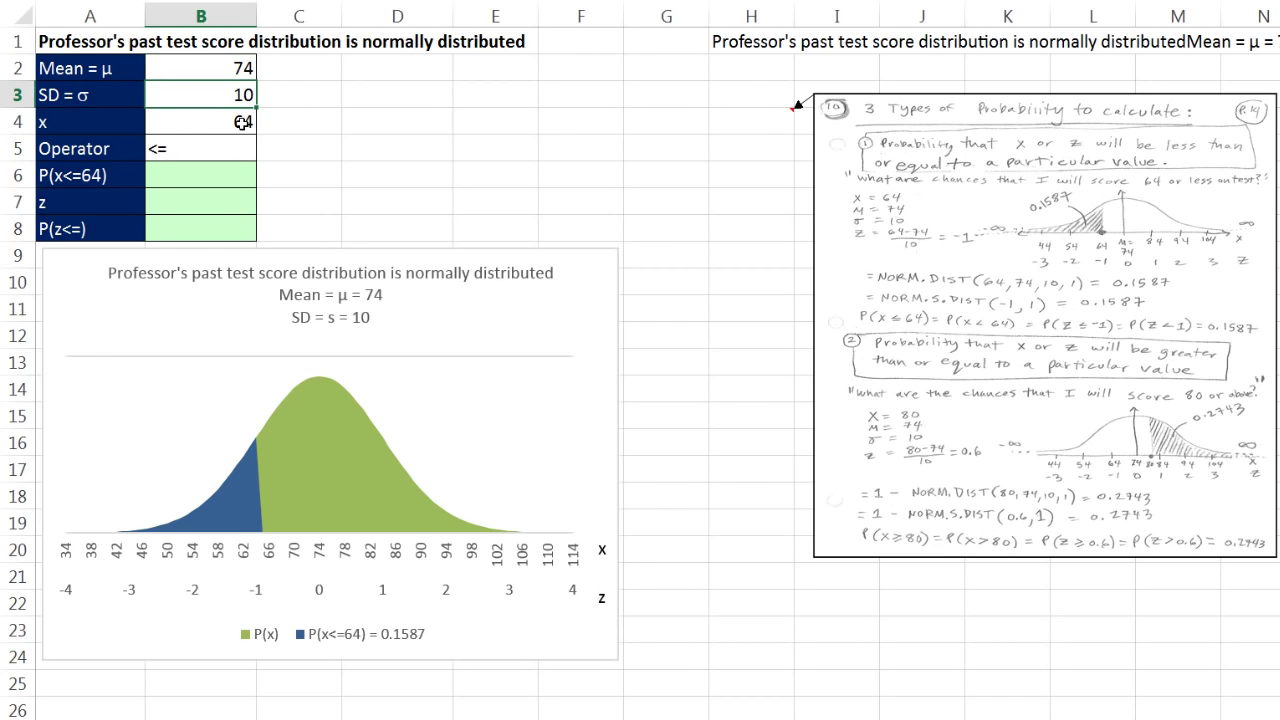
{"action": "left_click", "coordinate": [242, 122]}
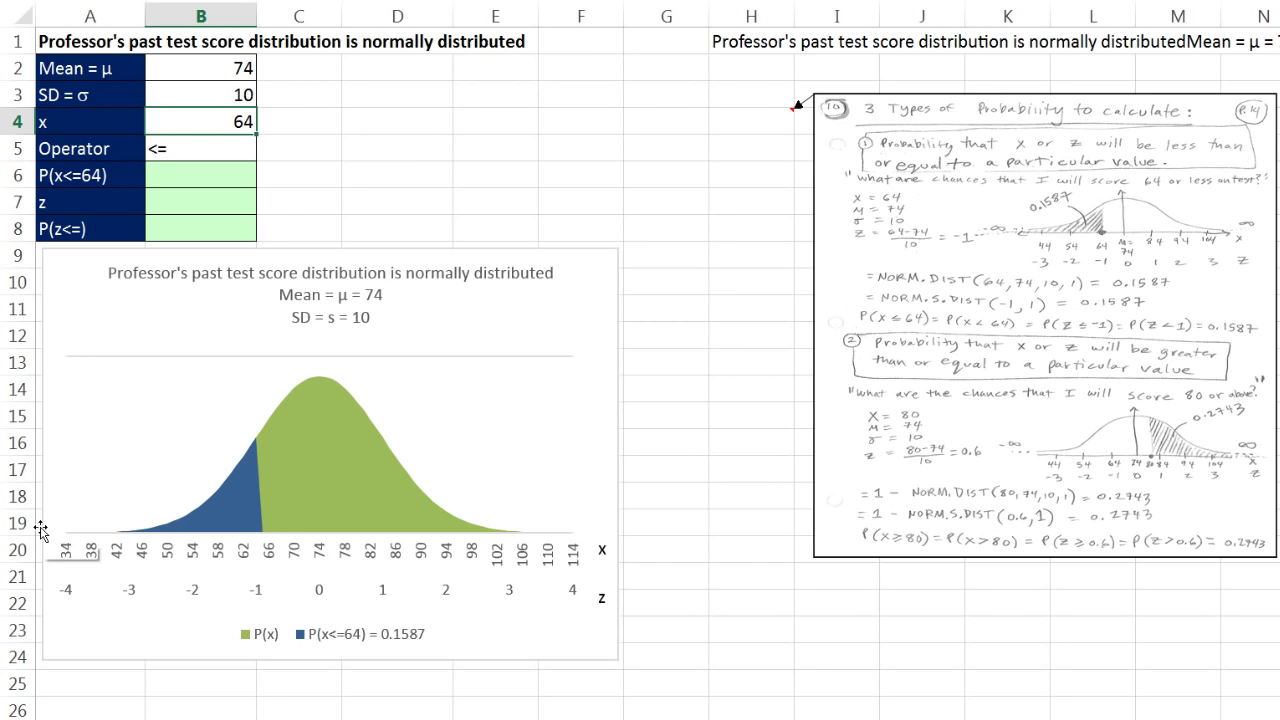
Step: Start a formula in cell B6 with the NORM.DIST function for the probability of x or less
{"action": "left_click", "coordinate": [200, 175]}
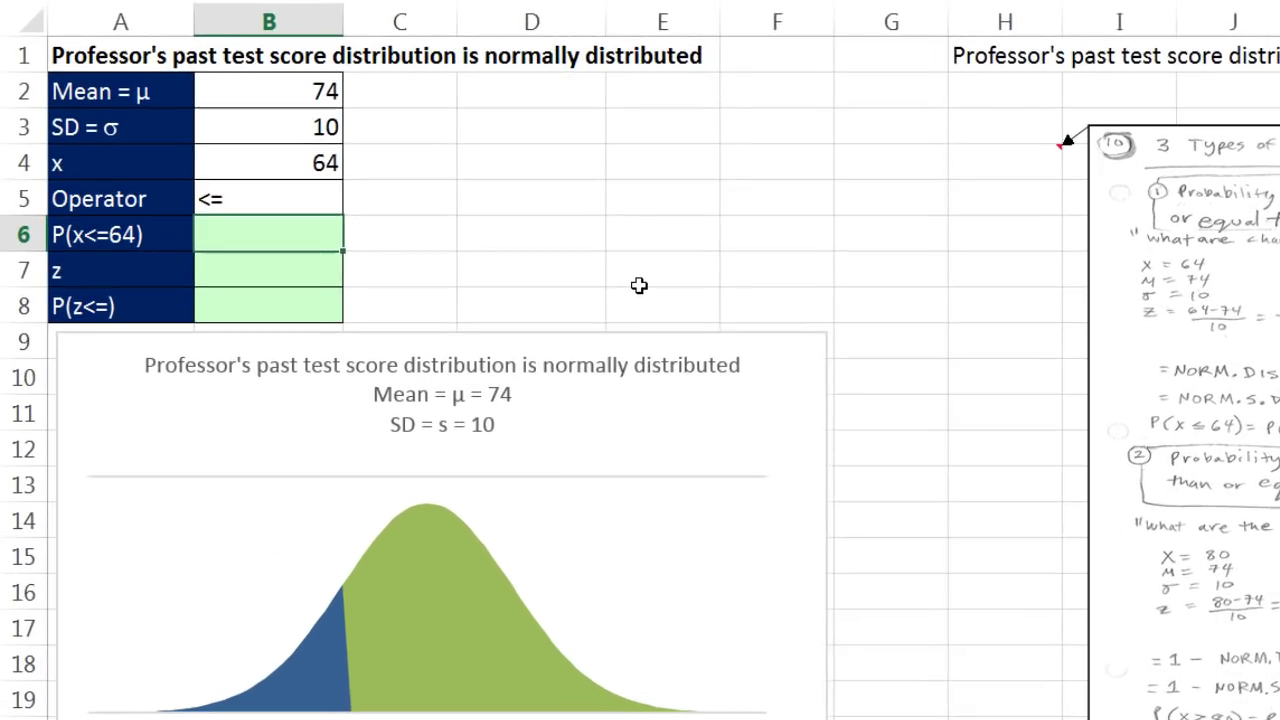
{"action": "type", "text": "="}
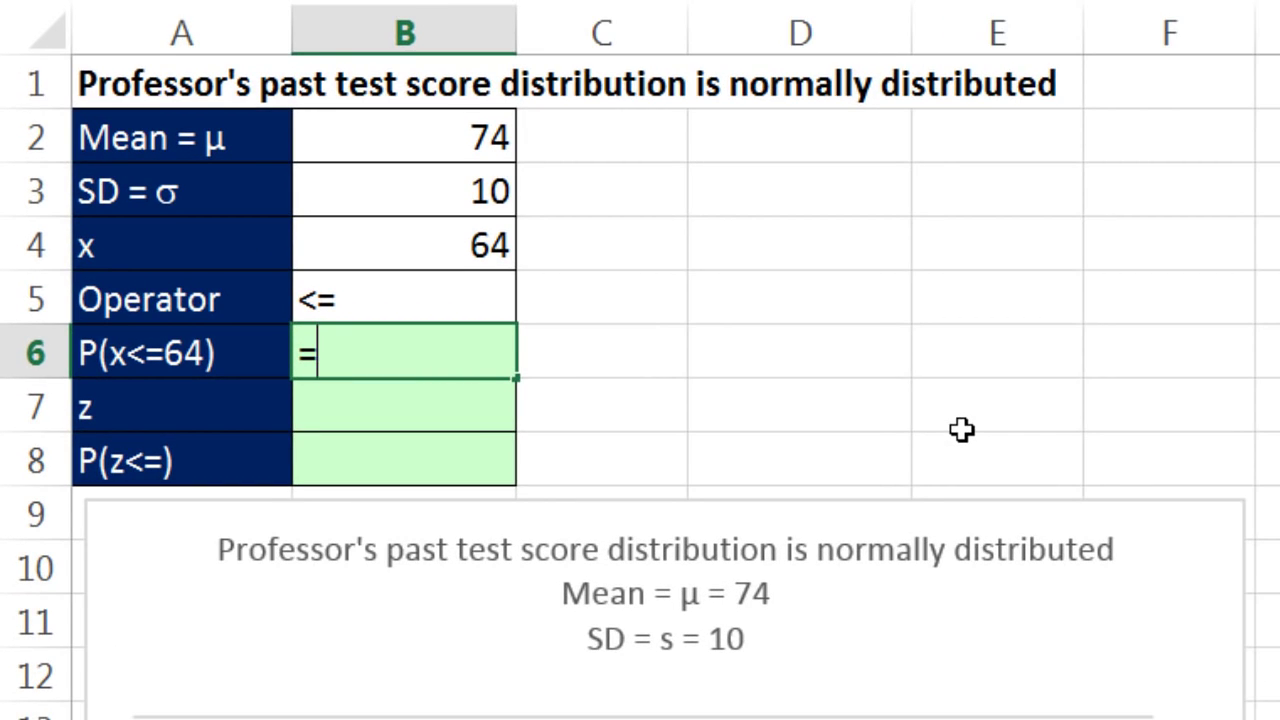
{"action": "type", "text": "norm"}
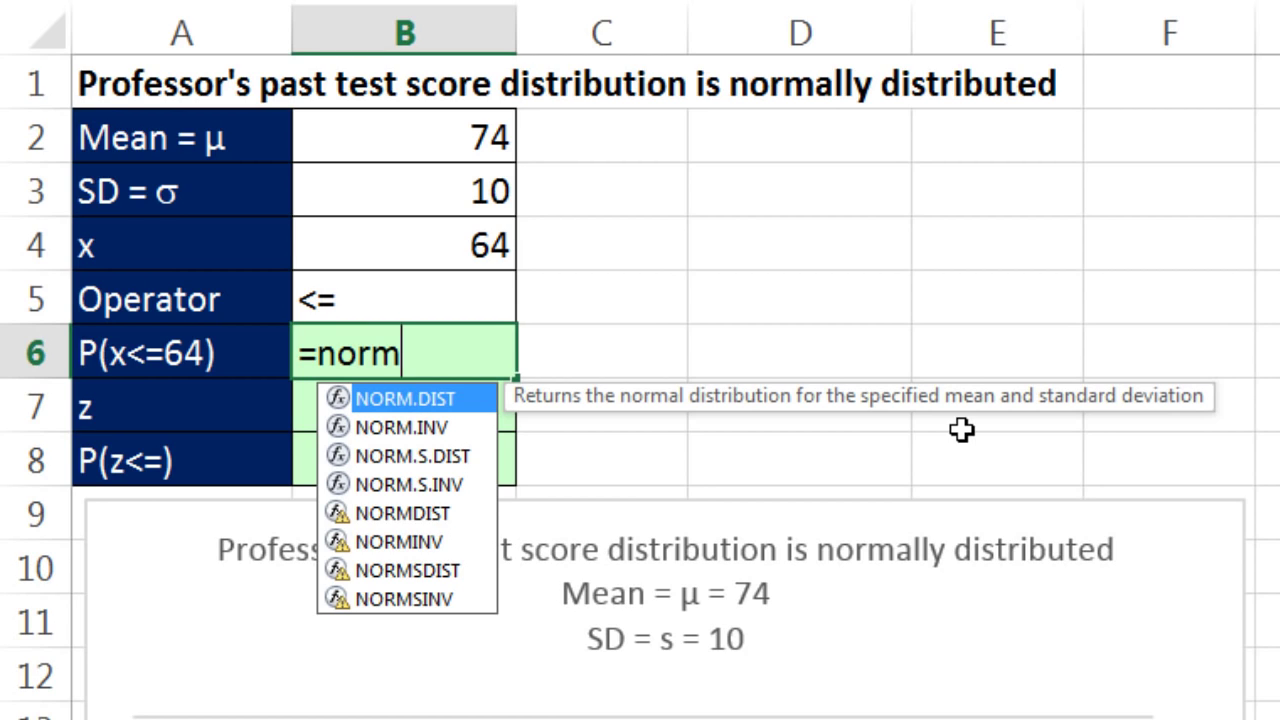
{"action": "key", "text": "Down"}
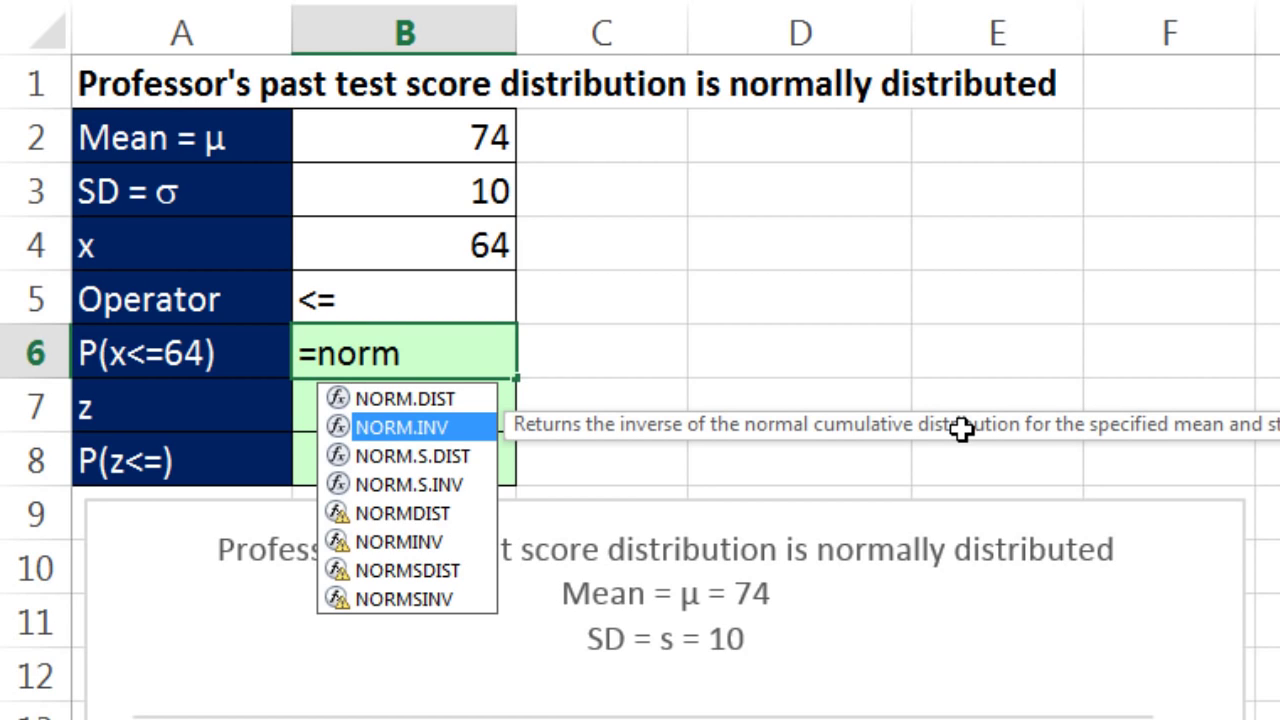
{"action": "key", "text": "Up"}
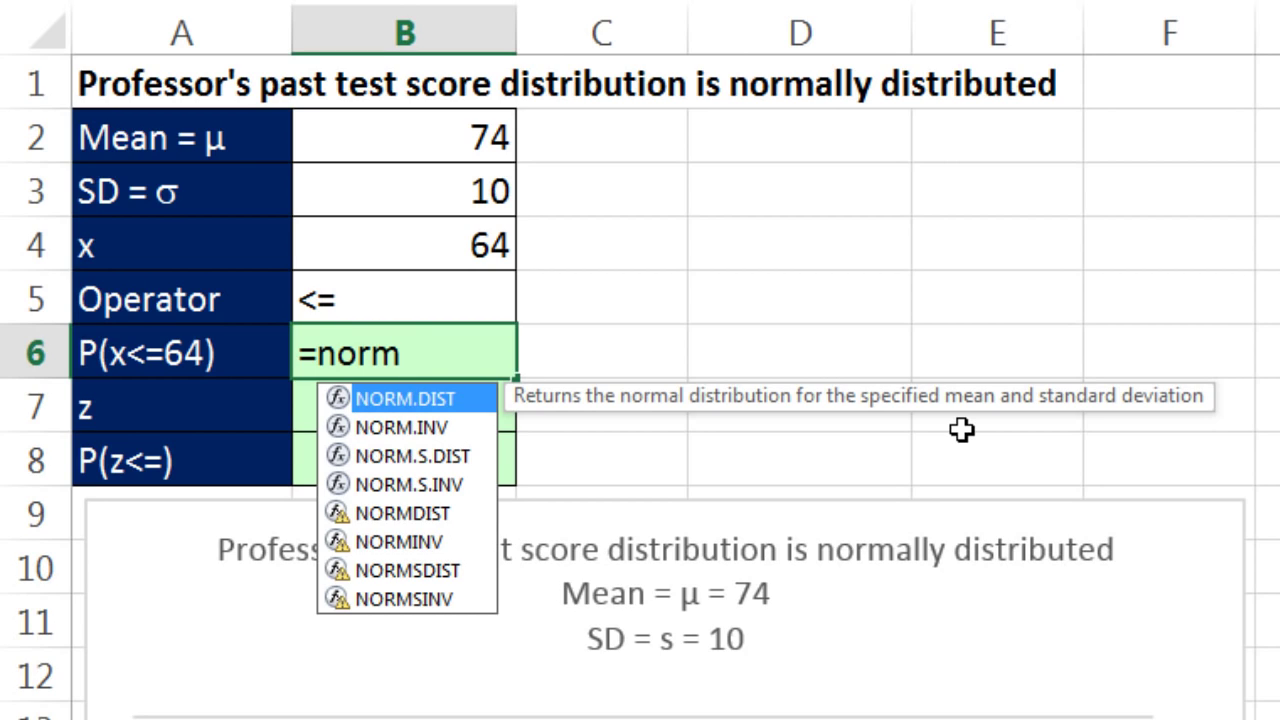
{"action": "key", "text": "Down"}
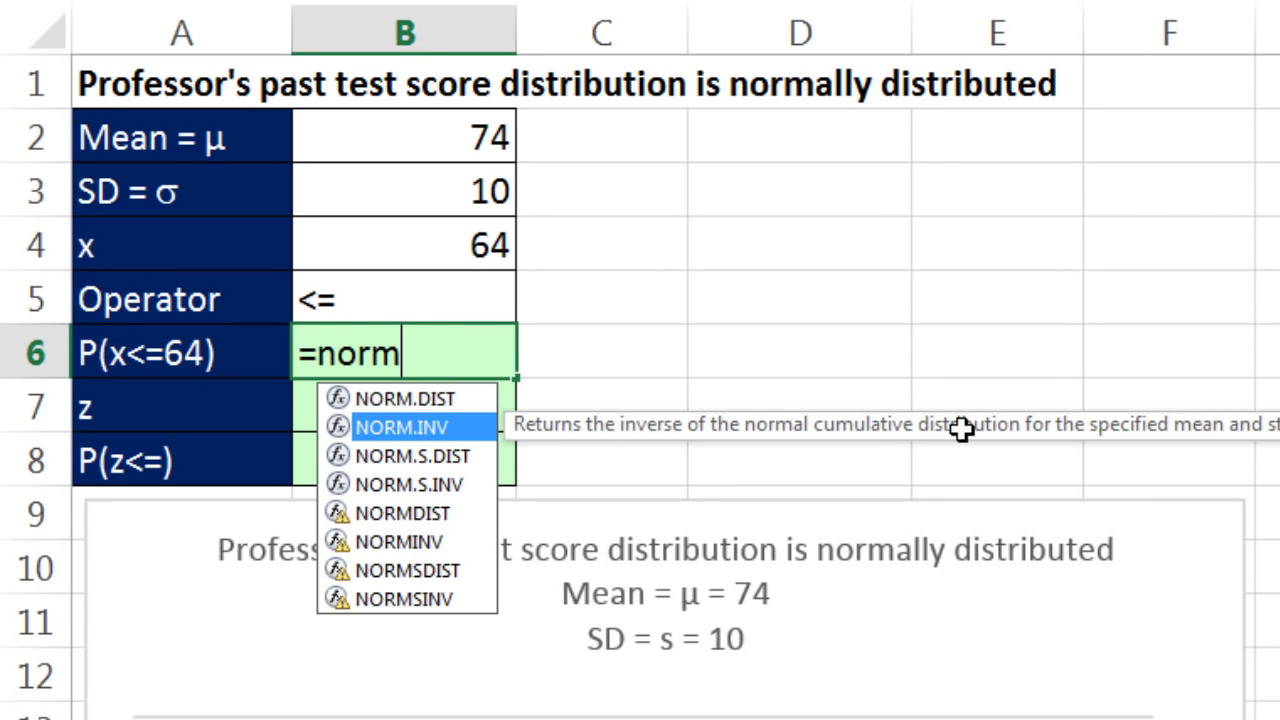
{"action": "key", "text": "Down"}
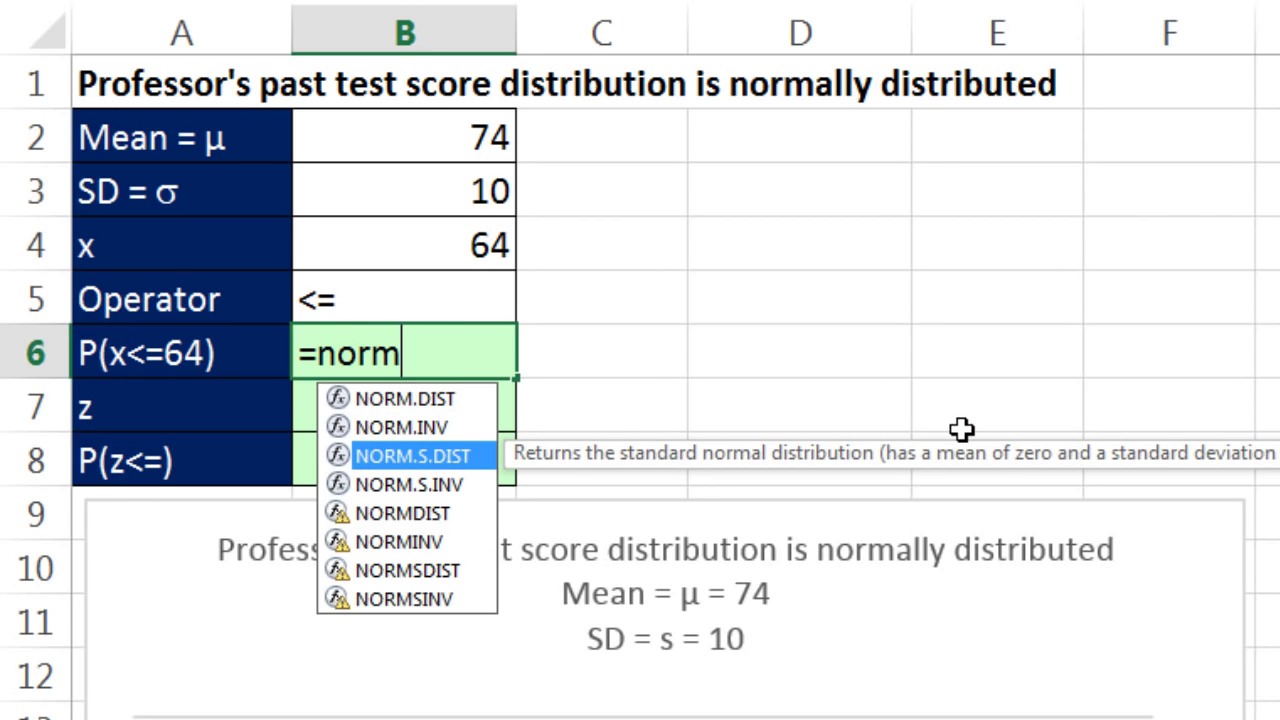
{"action": "key", "text": "Down"}
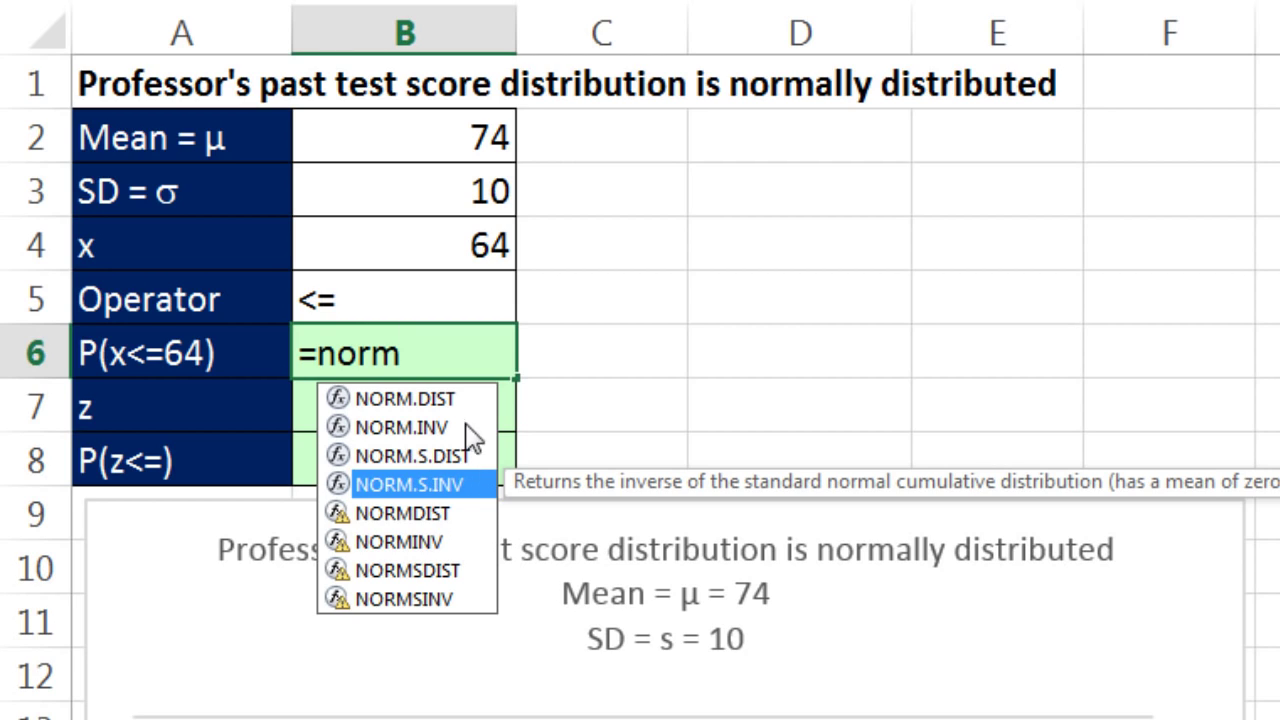
{"action": "left_click", "coordinate": [450, 400]}
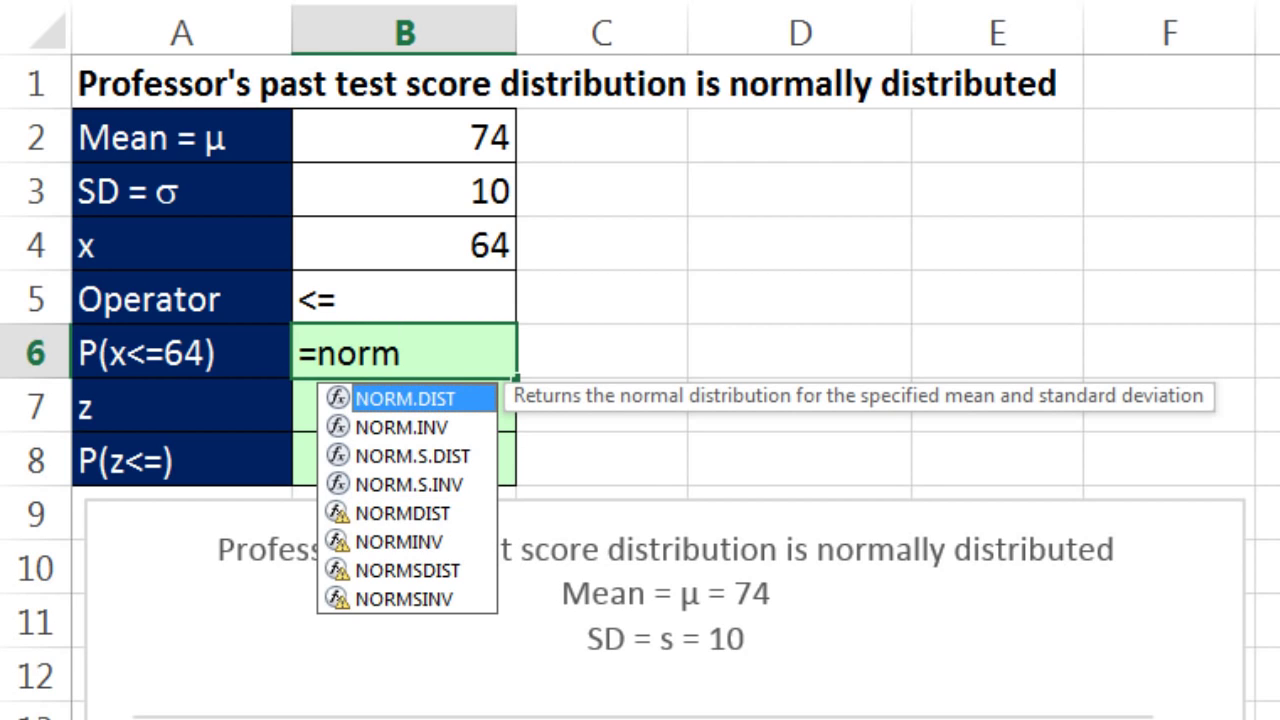
{"action": "key", "text": "Tab"}
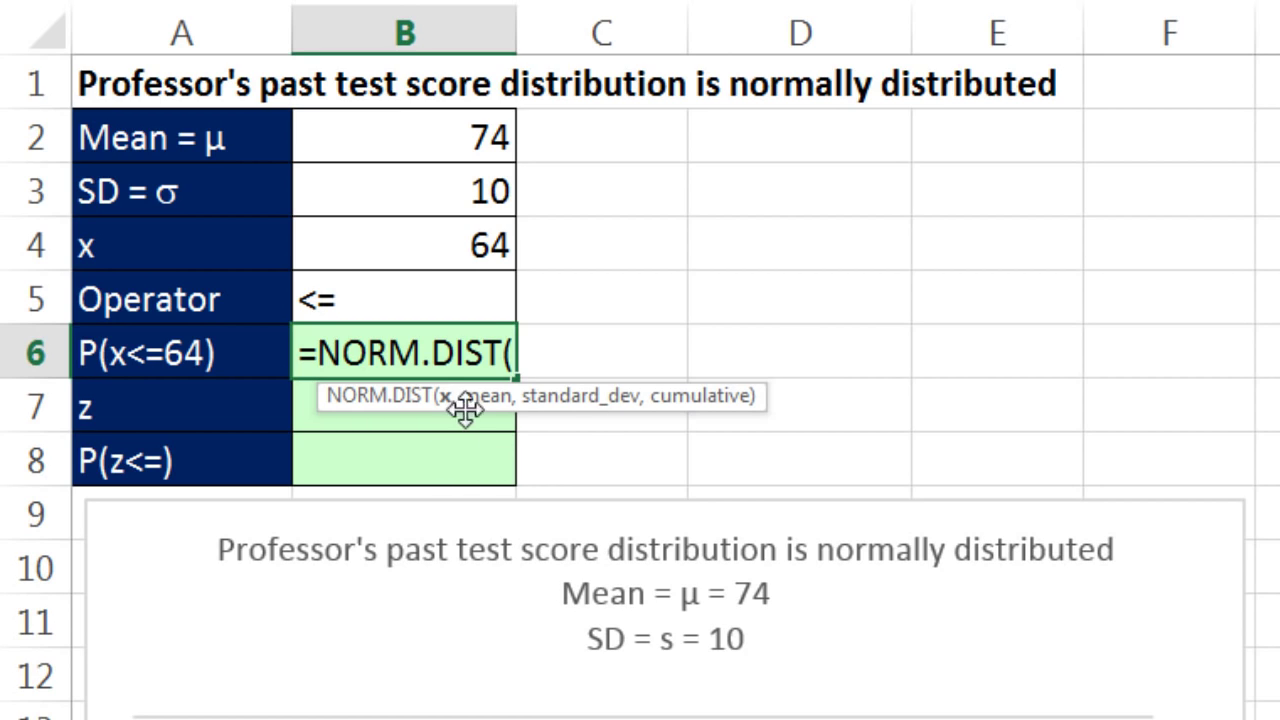
Step: Complete the NORM.DIST formula in B6 with x from B4, mean from B2, standard deviation from B3 and cumulative set to 1
{"action": "left_click", "coordinate": [478, 252]}
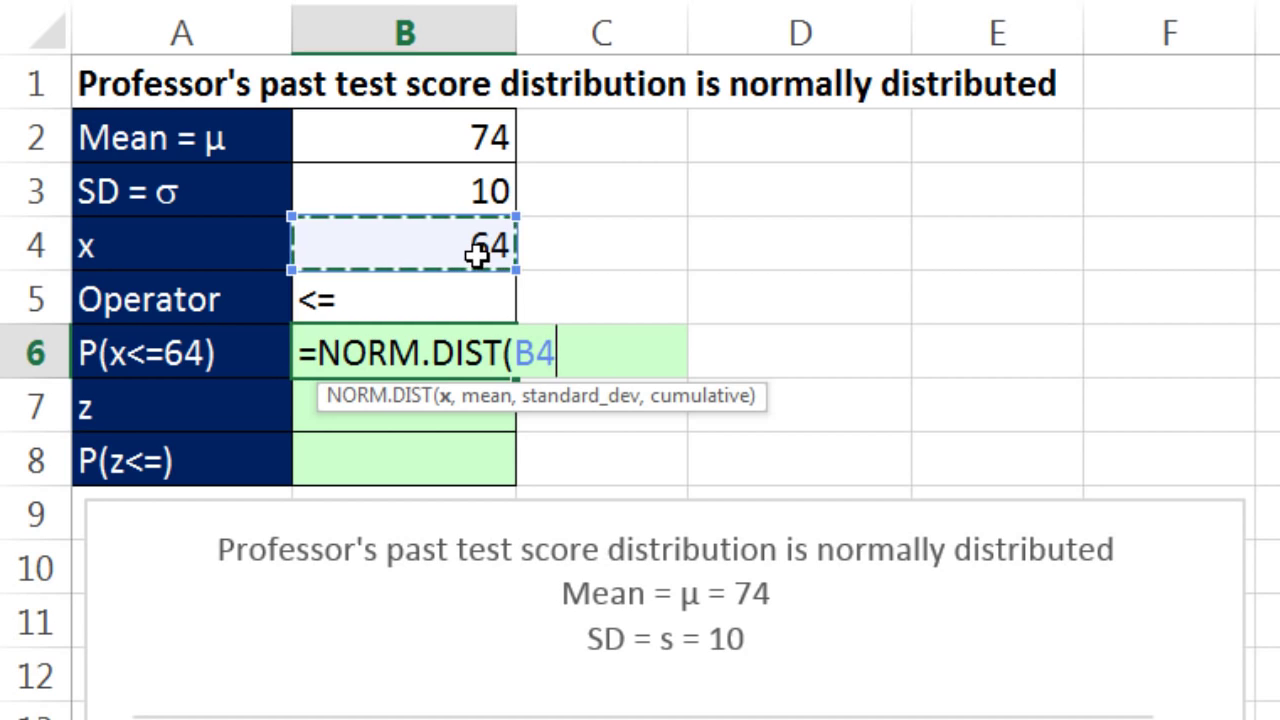
{"action": "type", "text": ","}
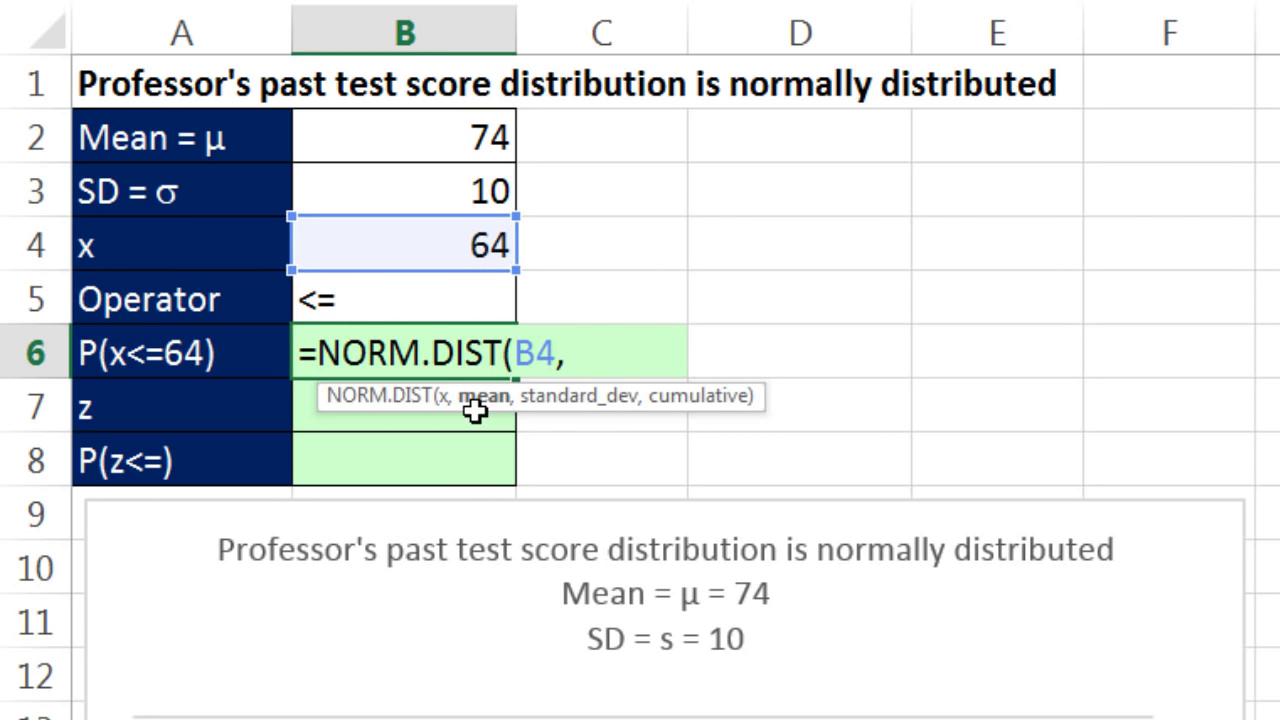
{"action": "left_click", "coordinate": [476, 137]}
{"action": "type", "text": ","}
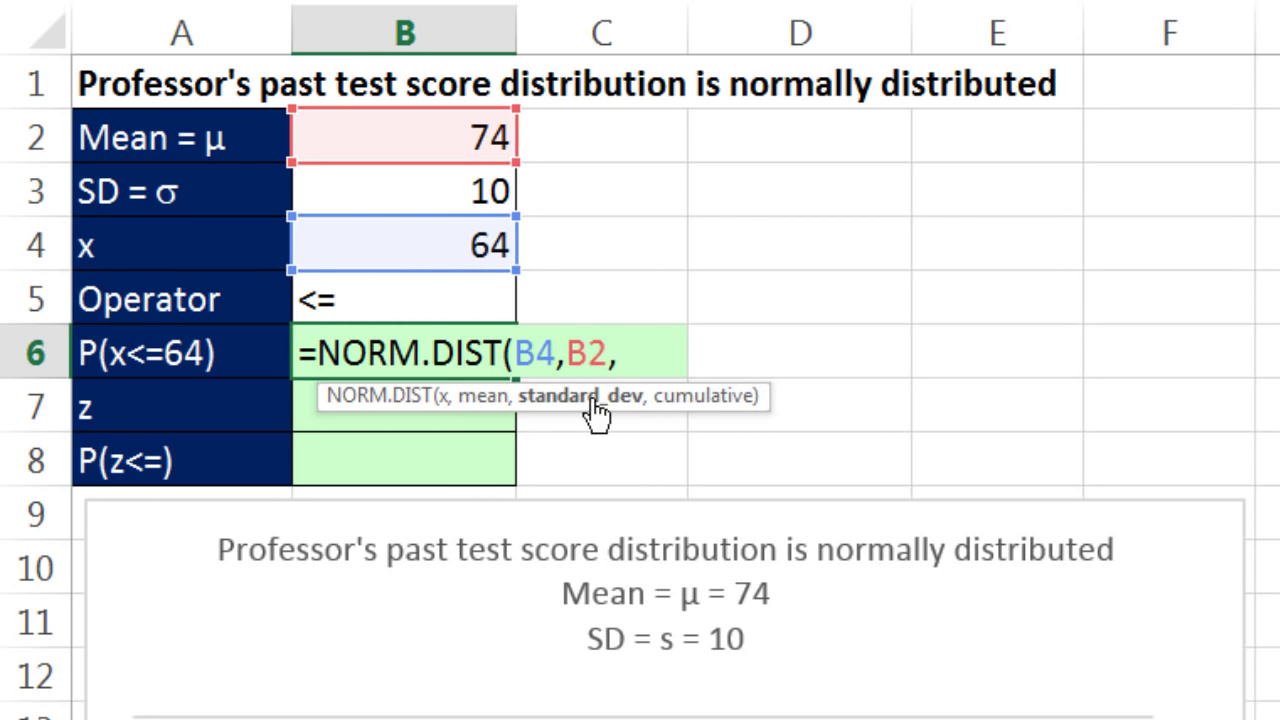
{"action": "left_click", "coordinate": [489, 190]}
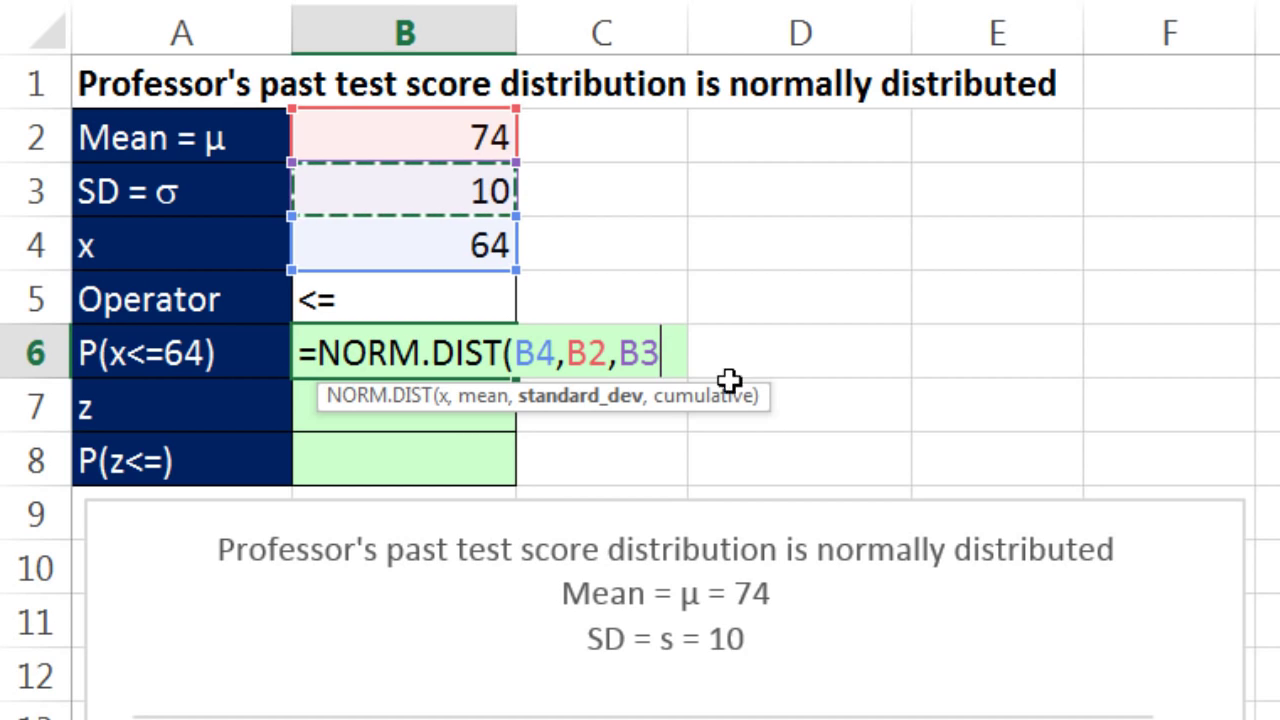
{"action": "type", "text": ","}
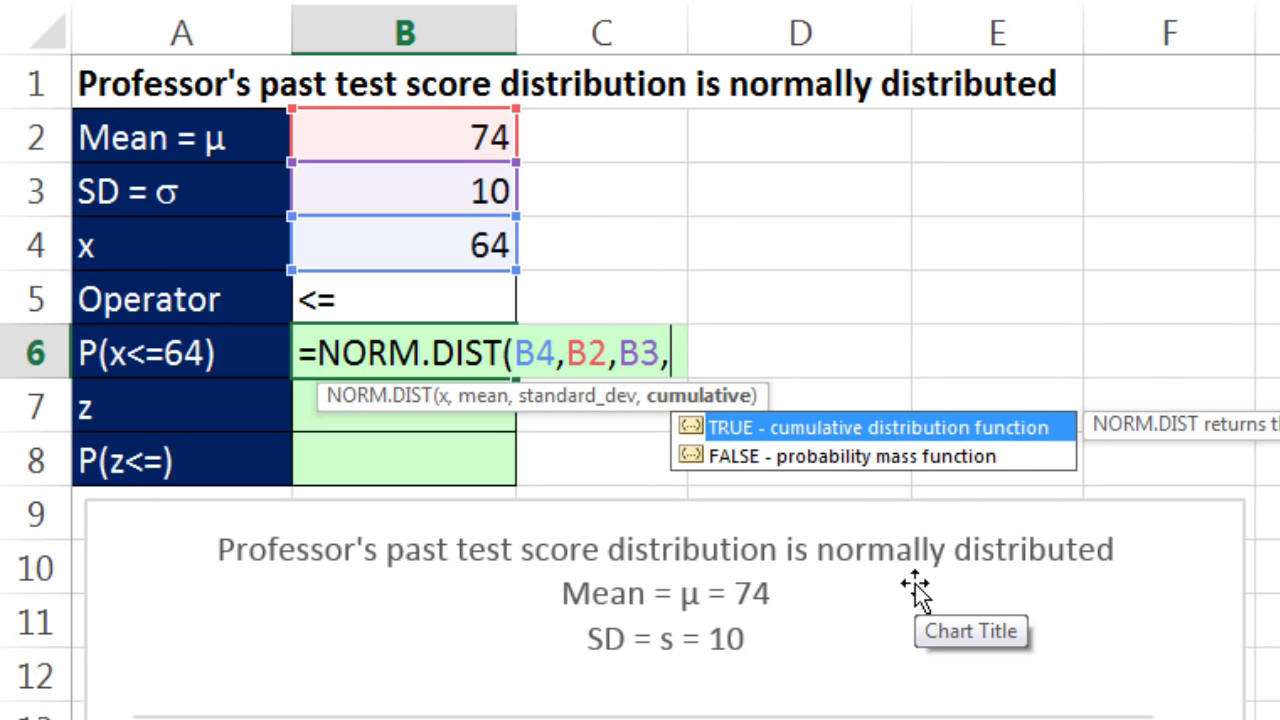
{"action": "type", "text": "1"}
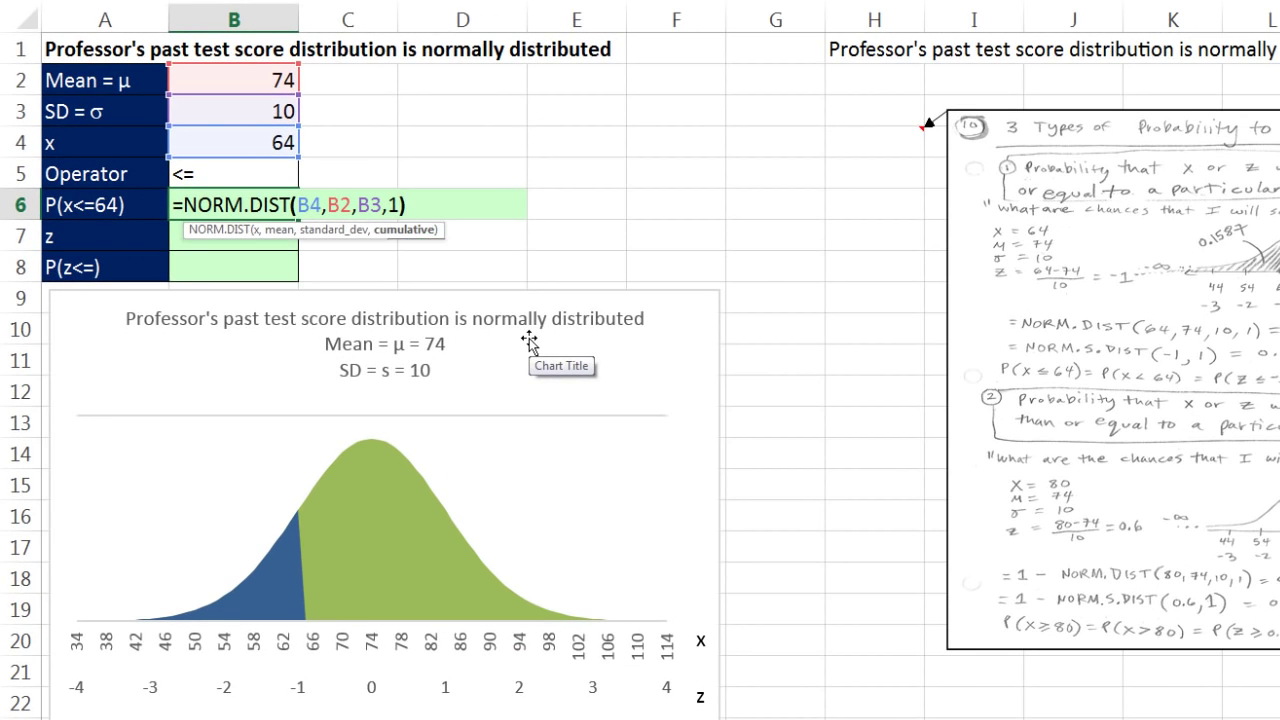
{"action": "type", "text": ")"}
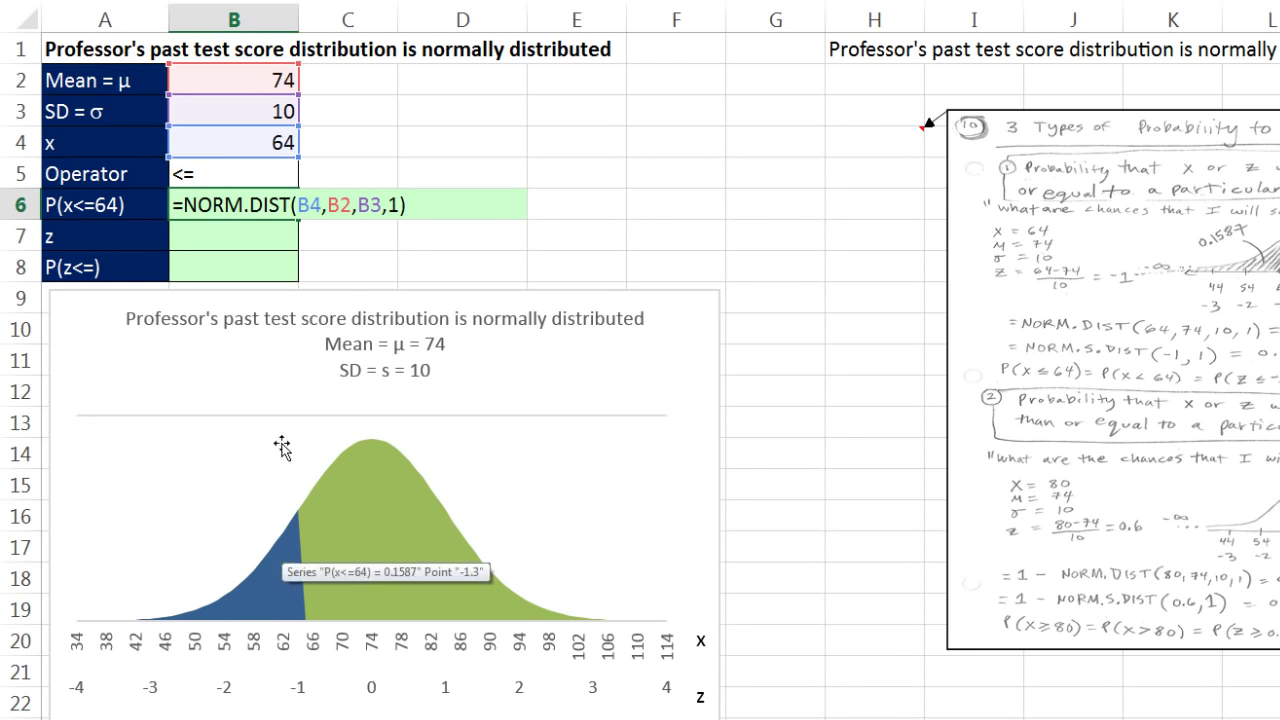
{"action": "mouse_move", "coordinate": [281, 612]}
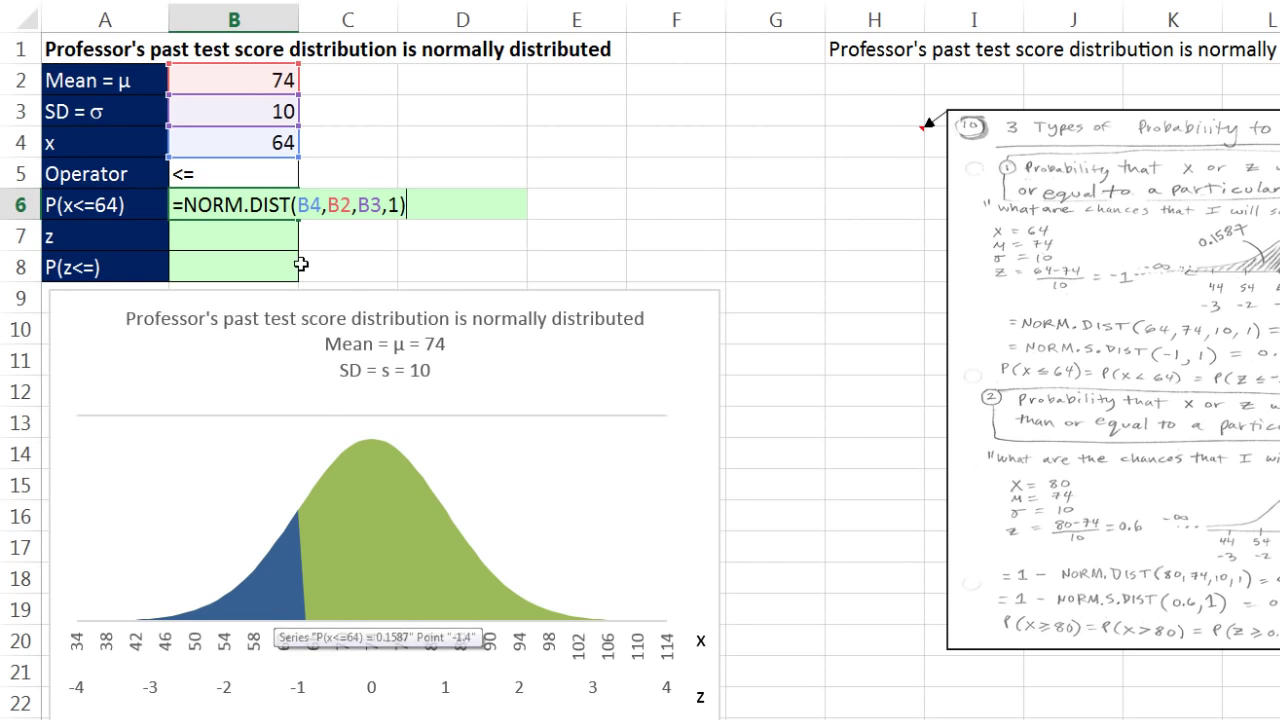
{"action": "key", "text": "Return"}
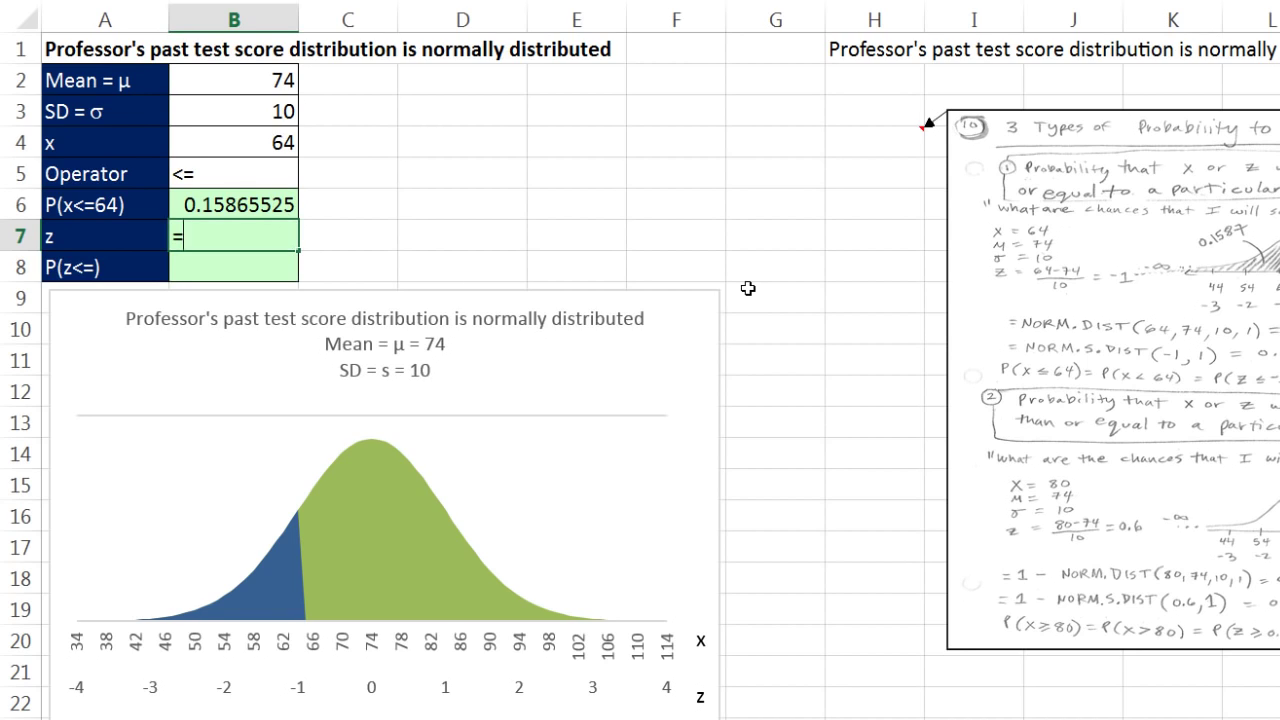
Step: Enter the deviation of x from the mean in the z cell B7 as =(B4-B2)
{"action": "type", "text": "("}
{"action": "key", "text": "Up"}
{"action": "key", "text": "Up"}
{"action": "key", "text": "Up"}
{"action": "type", "text": "-"}
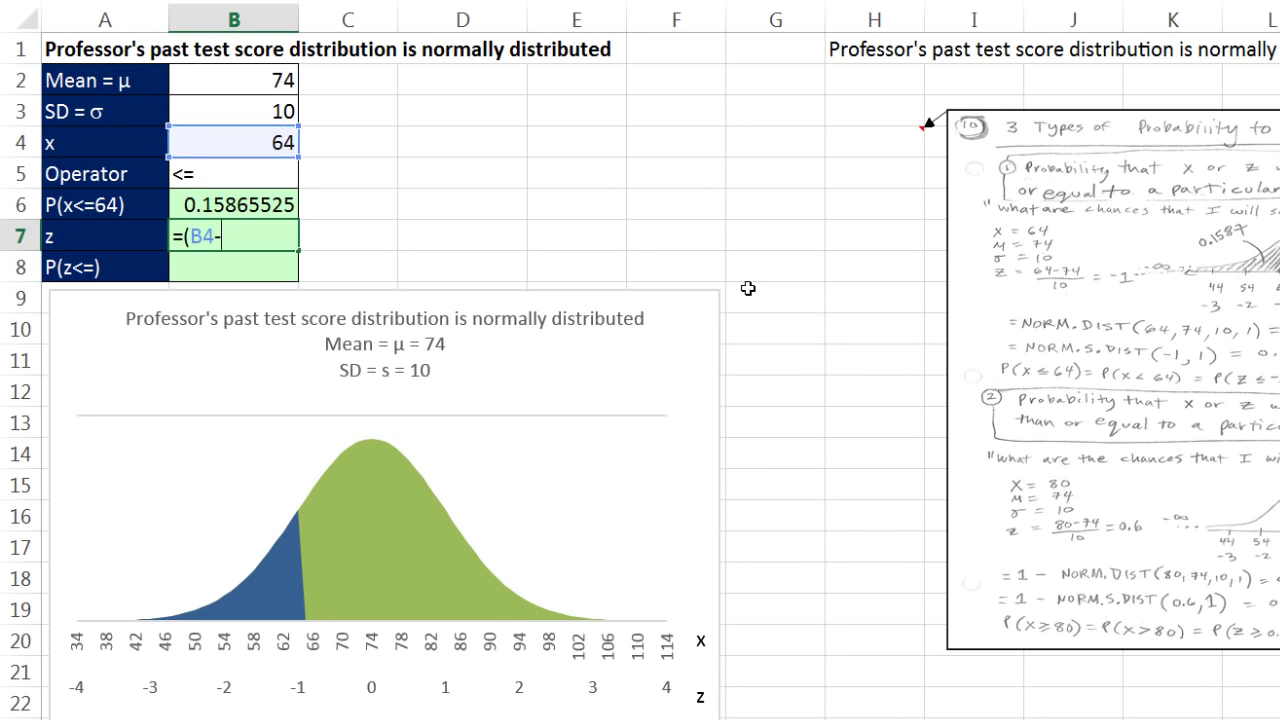
{"action": "key", "text": "Up"}
{"action": "key", "text": "Up"}
{"action": "key", "text": "Up"}
{"action": "key", "text": "Up"}
{"action": "key", "text": "Up"}
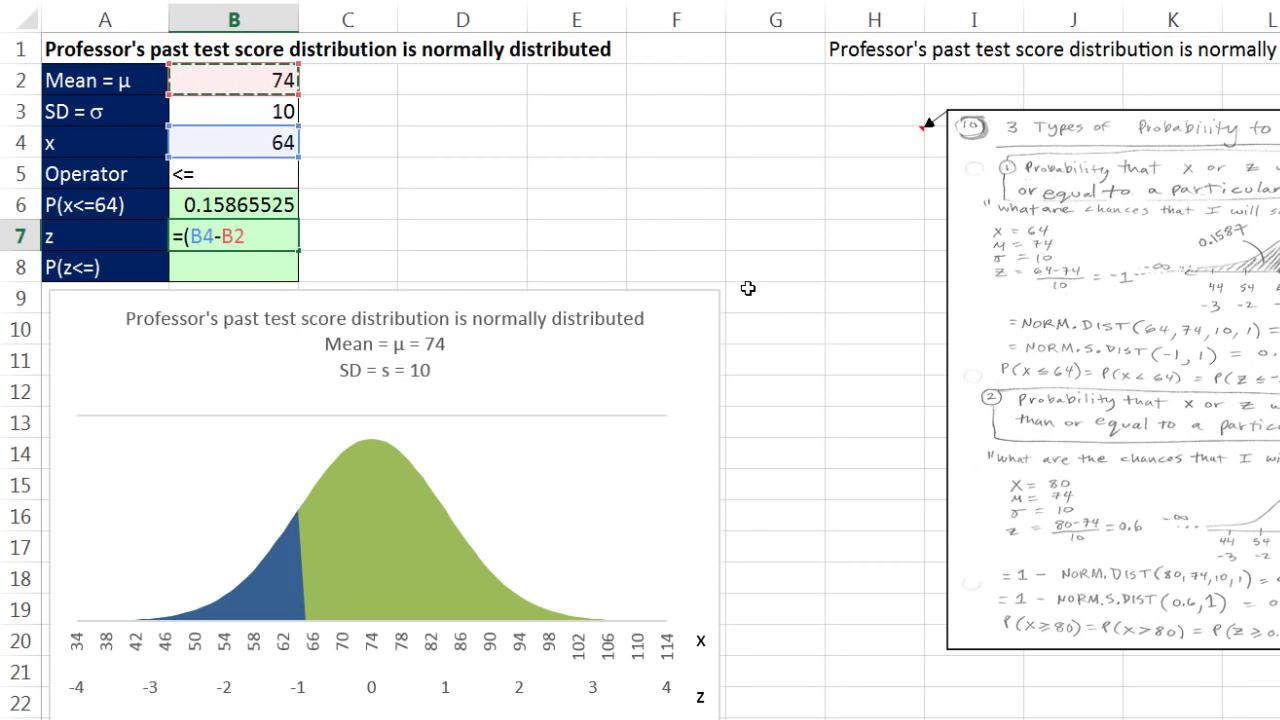
{"action": "type", "text": ")"}
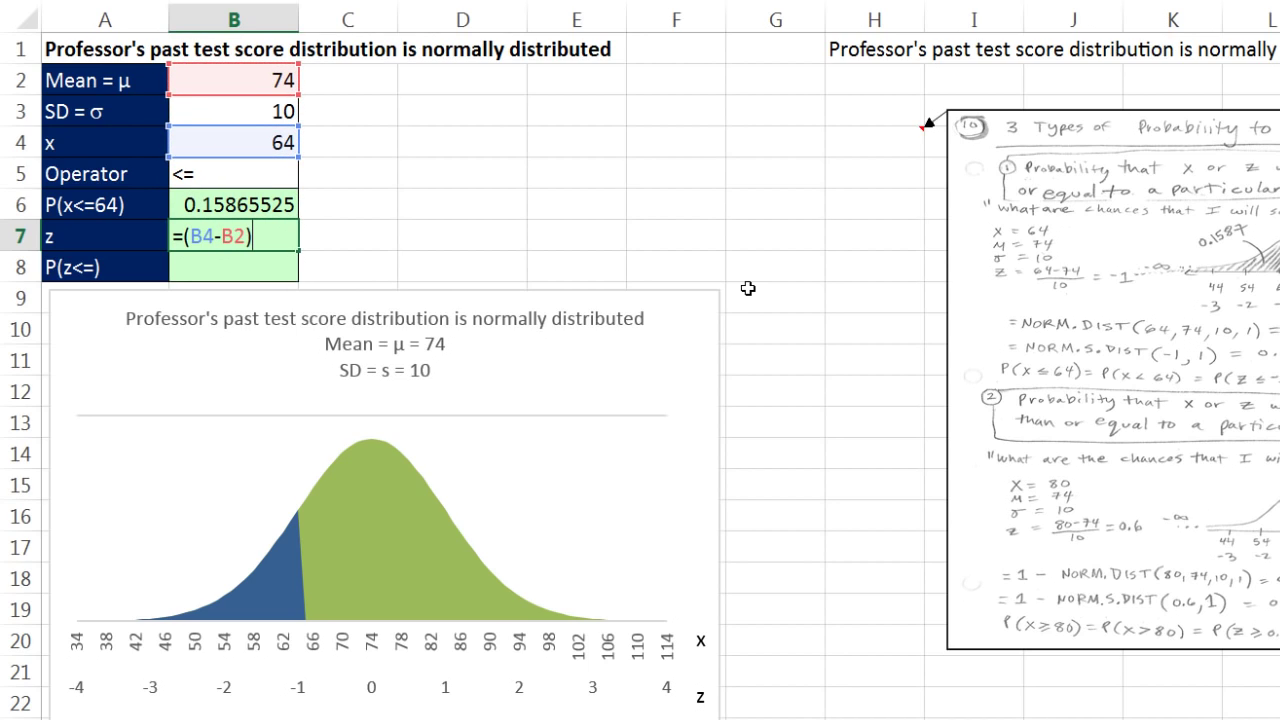
{"action": "key", "text": "ctrl+Return"}
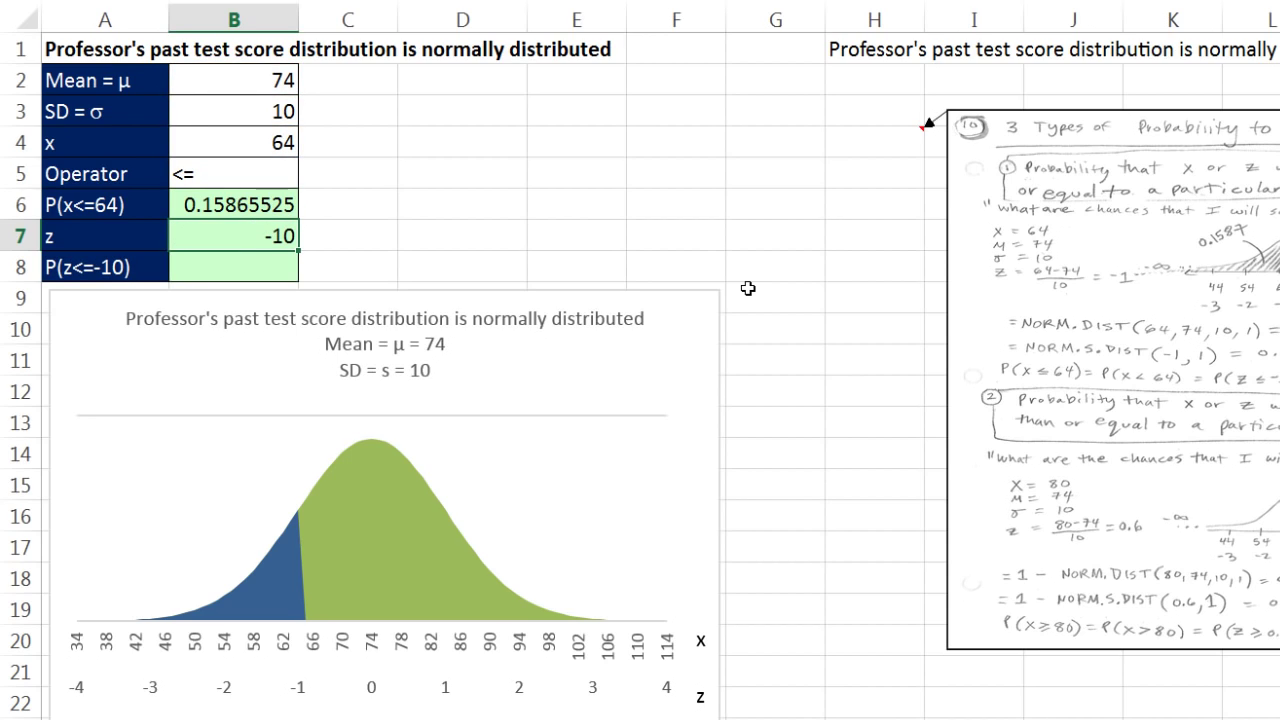
Step: Extend the formula in B7 to divide by the standard deviation, making it =(B4-B2)/B3
{"action": "key", "text": "F2"}
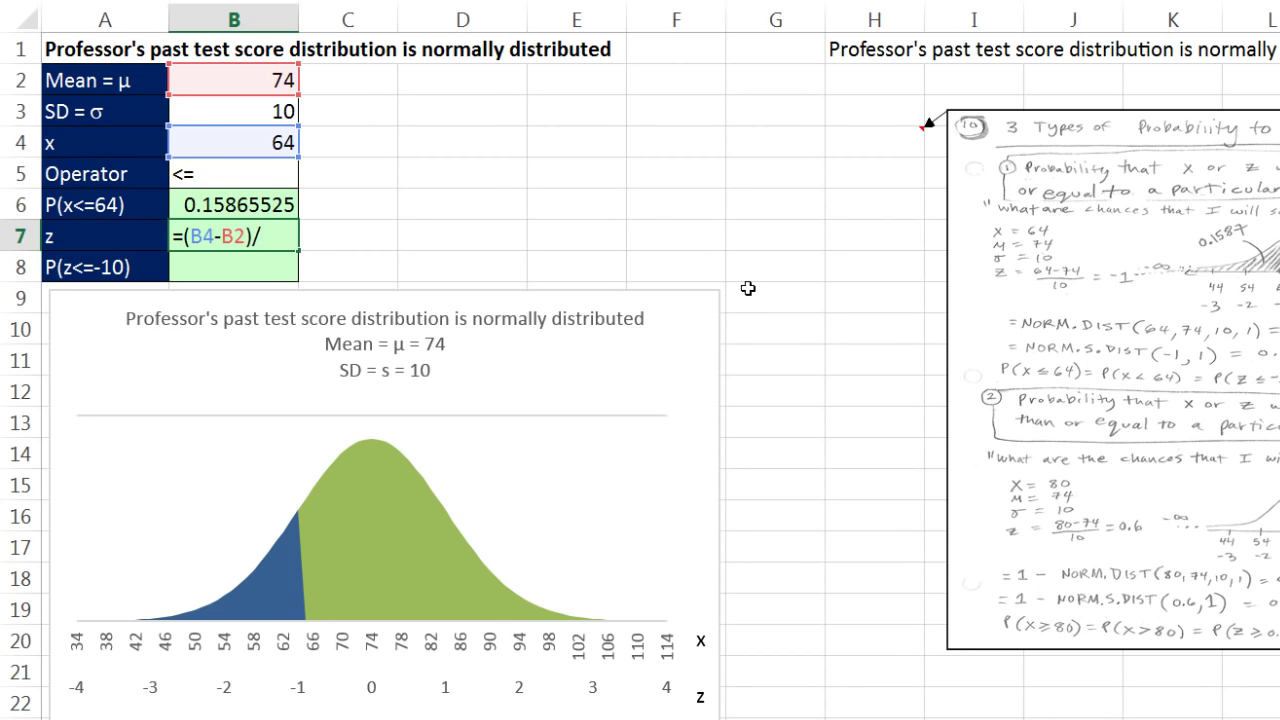
{"action": "type", "text": "/"}
{"action": "key", "text": "Up"}
{"action": "key", "text": "Up"}
{"action": "key", "text": "Up"}
{"action": "key", "text": "Up"}
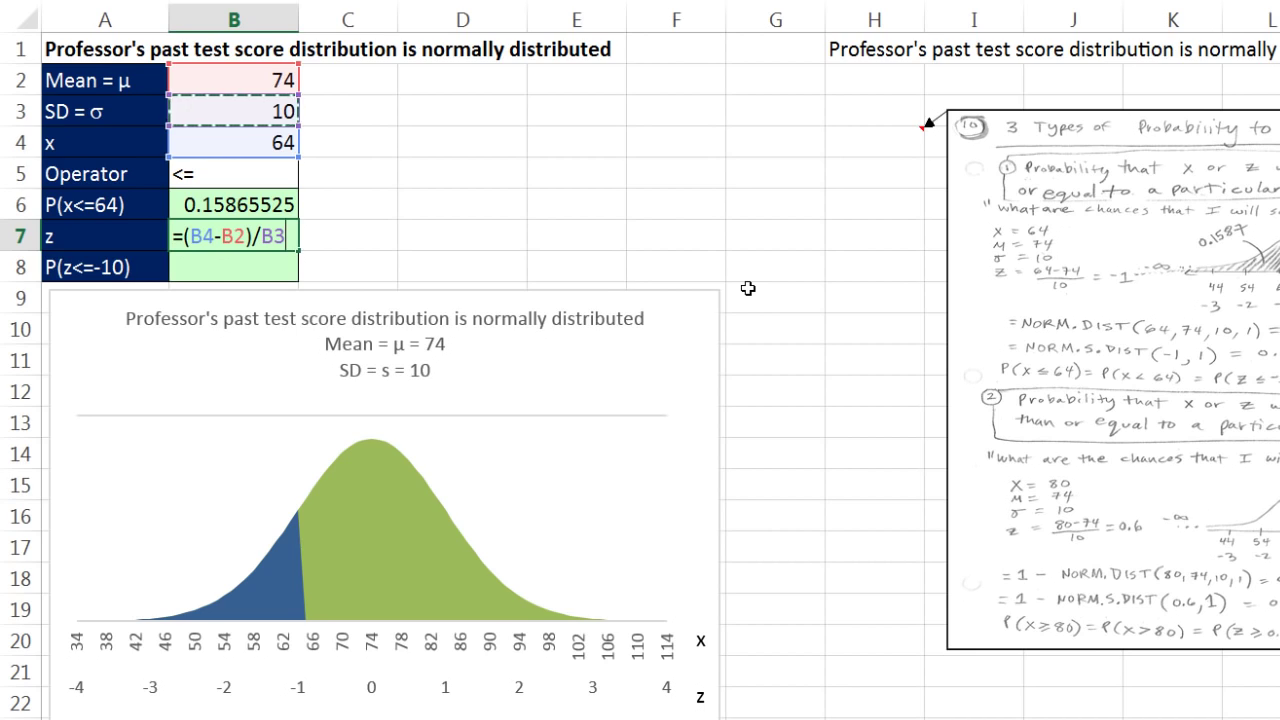
{"action": "key", "text": "ctrl+Return"}
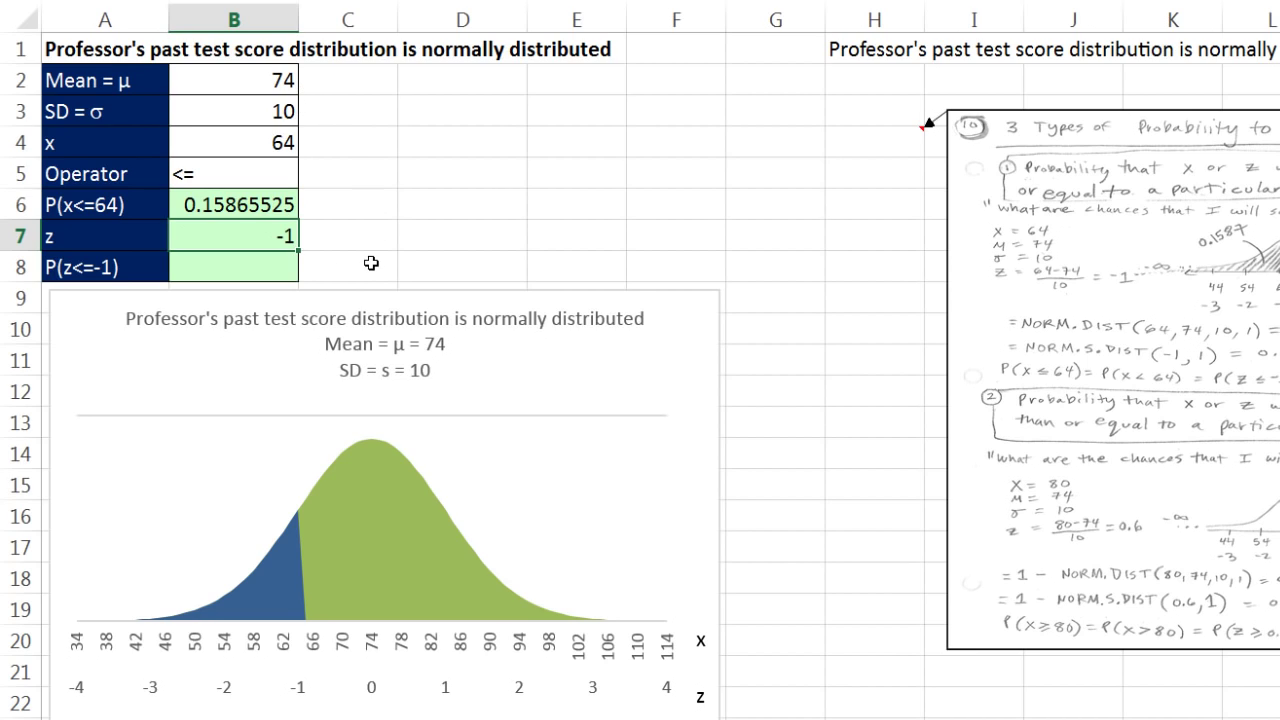
Step: Calculate the probability for the z-score in cell B8 with the formula =NORM.S.DIST(B7,1)
{"action": "double_click", "coordinate": [248, 278]}
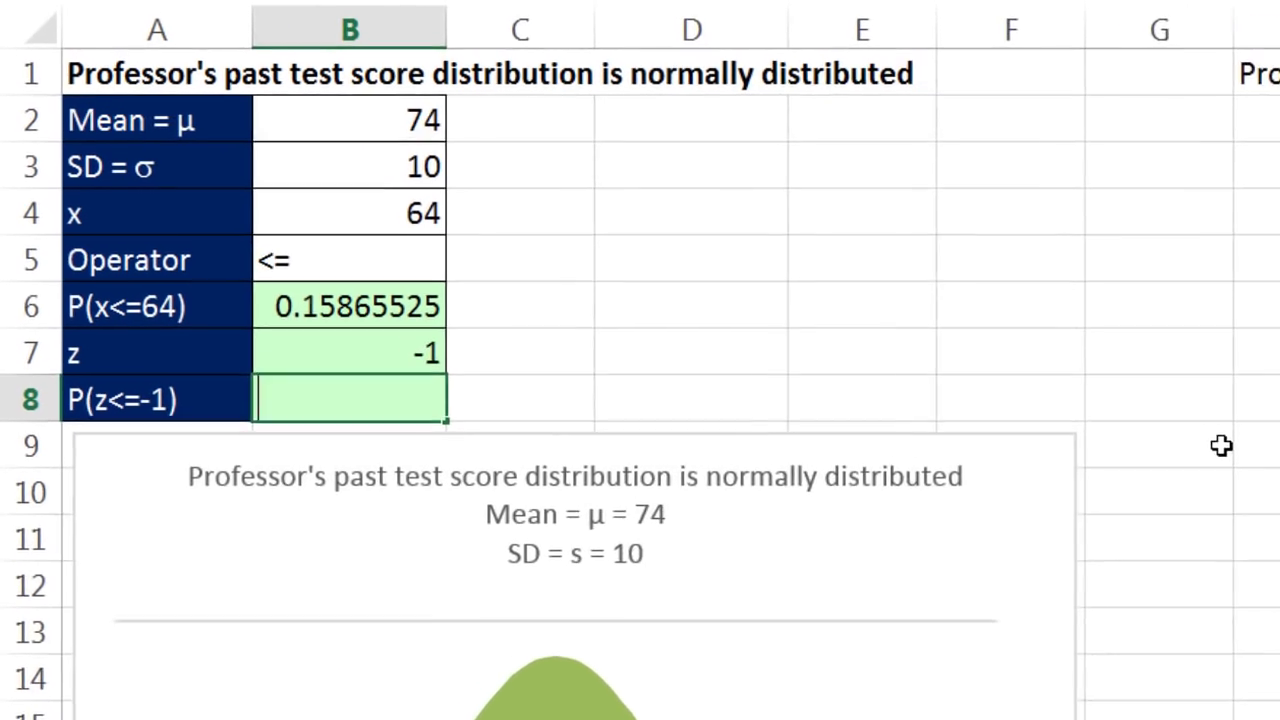
{"action": "type", "text": "=norm"}
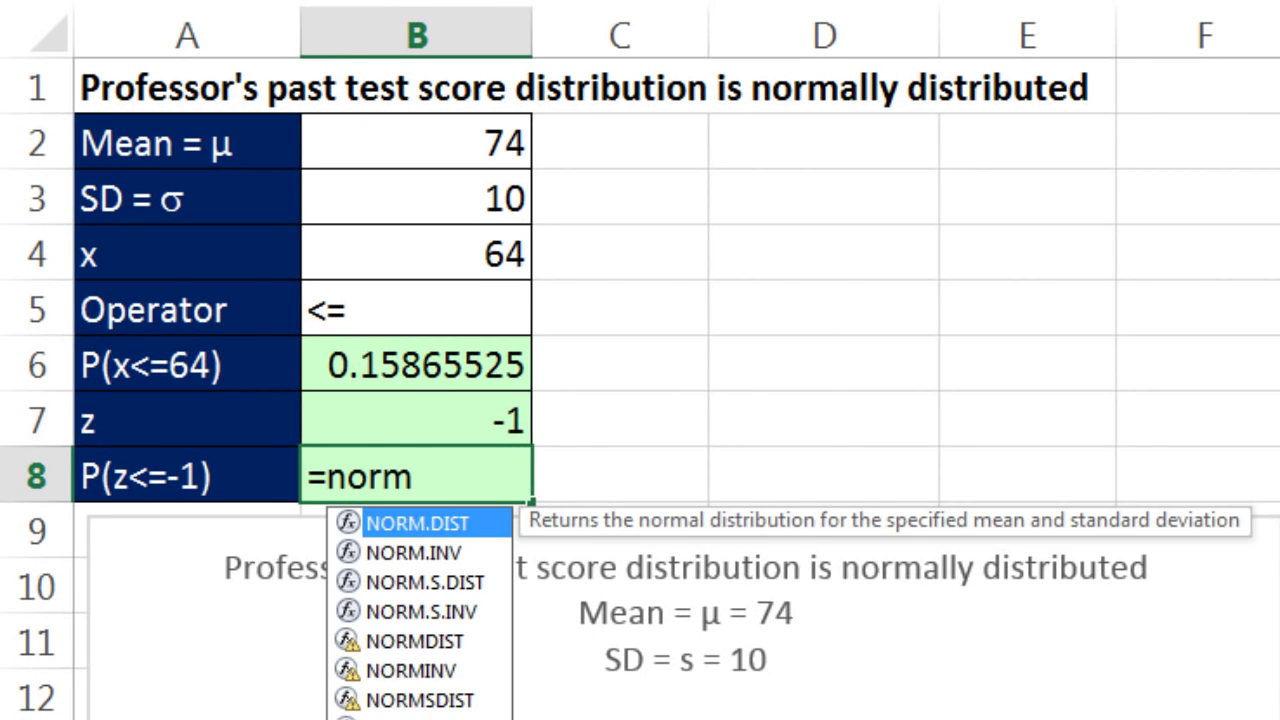
{"action": "type", "text": ".s"}
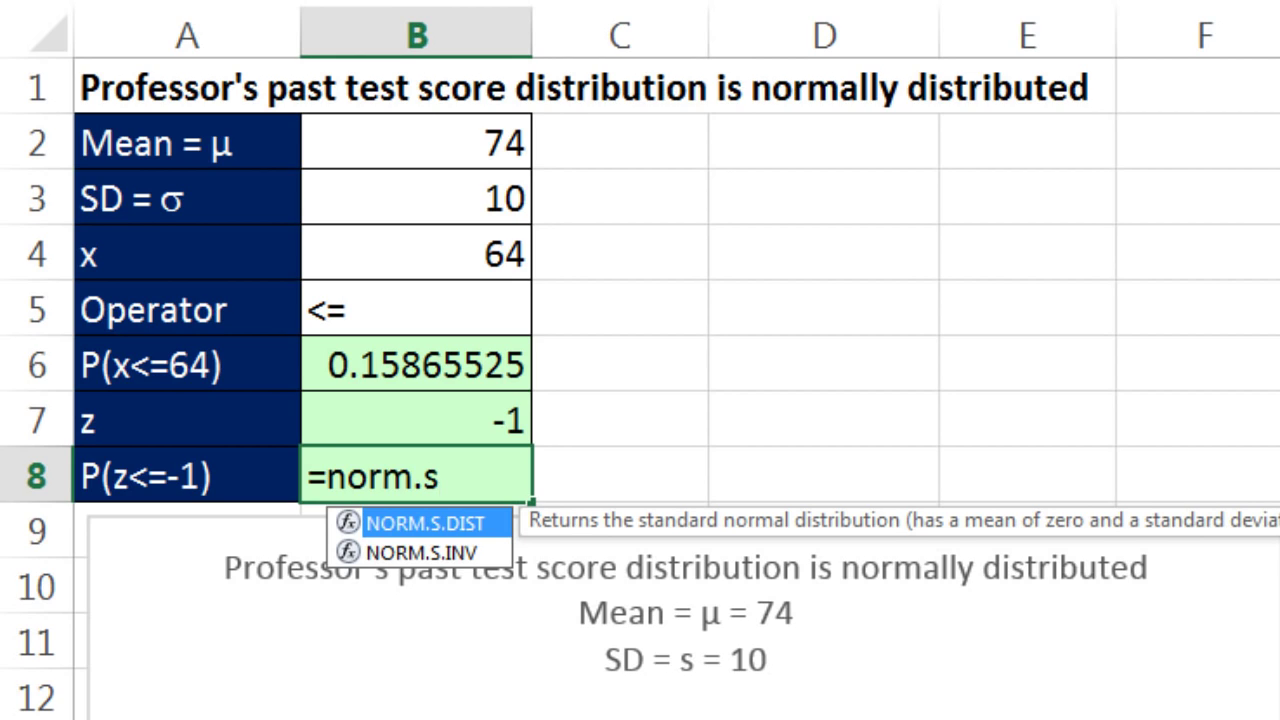
{"action": "key", "text": "Tab"}
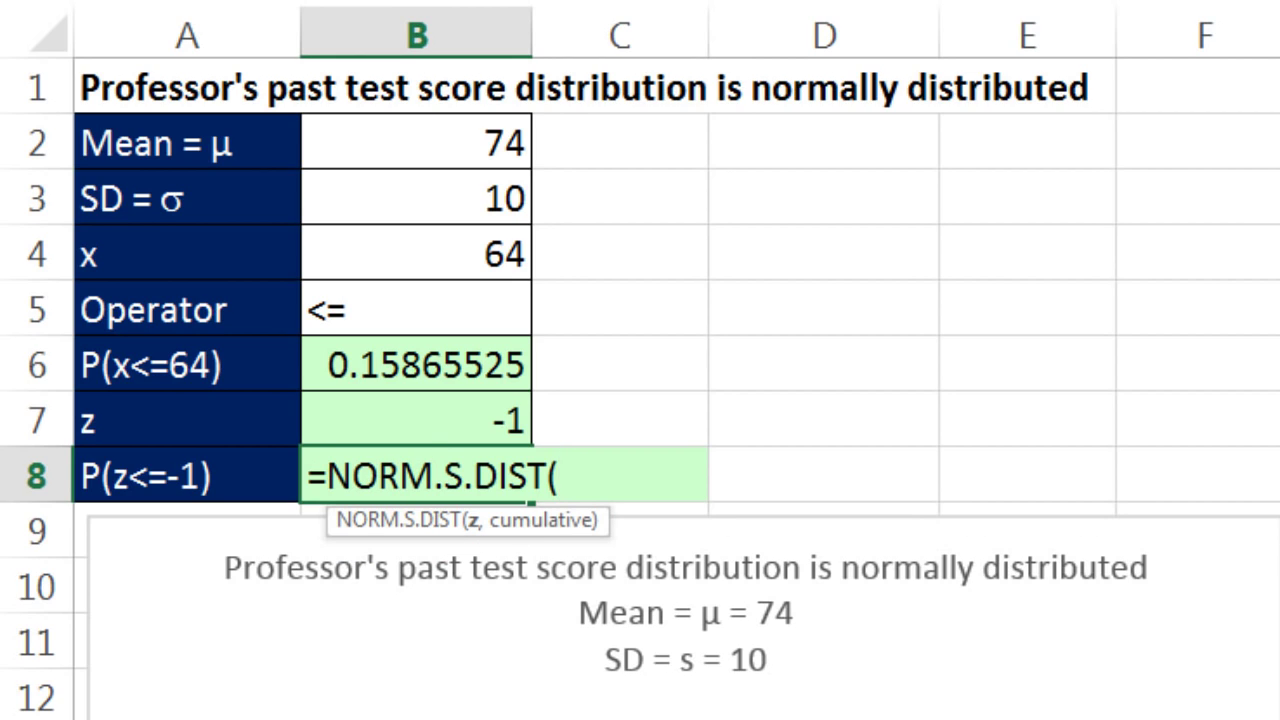
{"action": "left_click", "coordinate": [419, 436]}
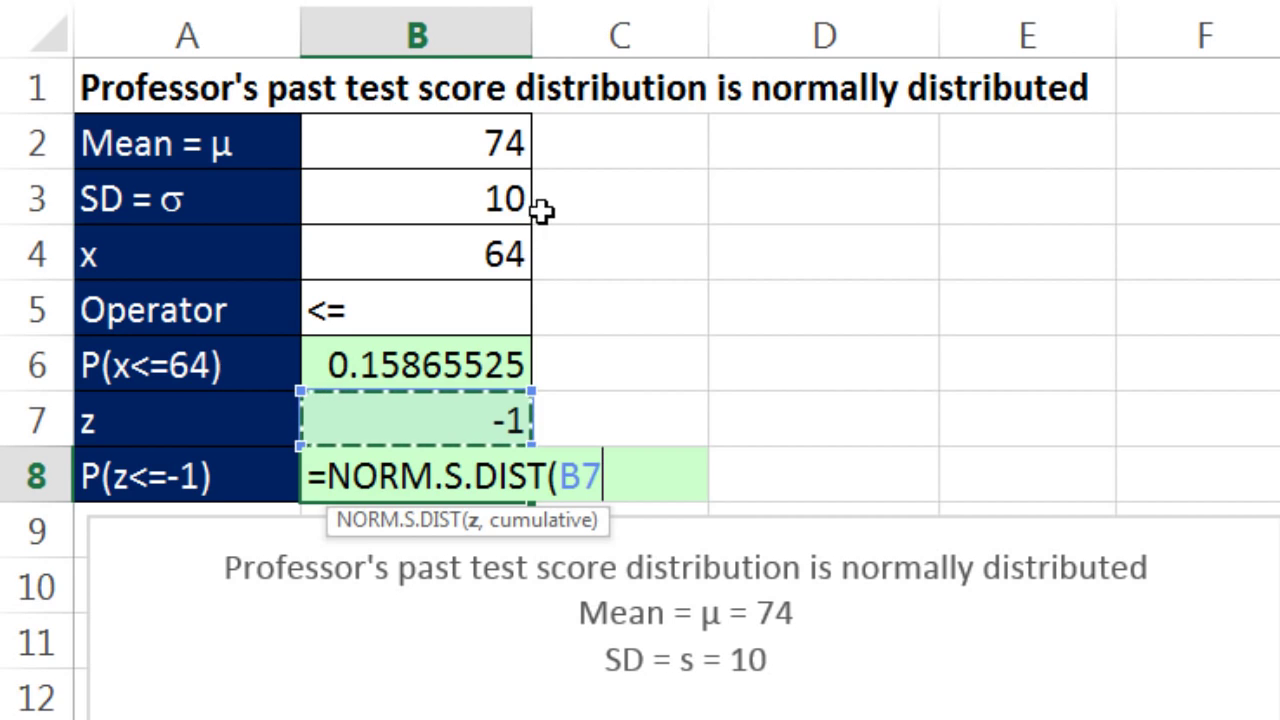
{"action": "type", "text": ","}
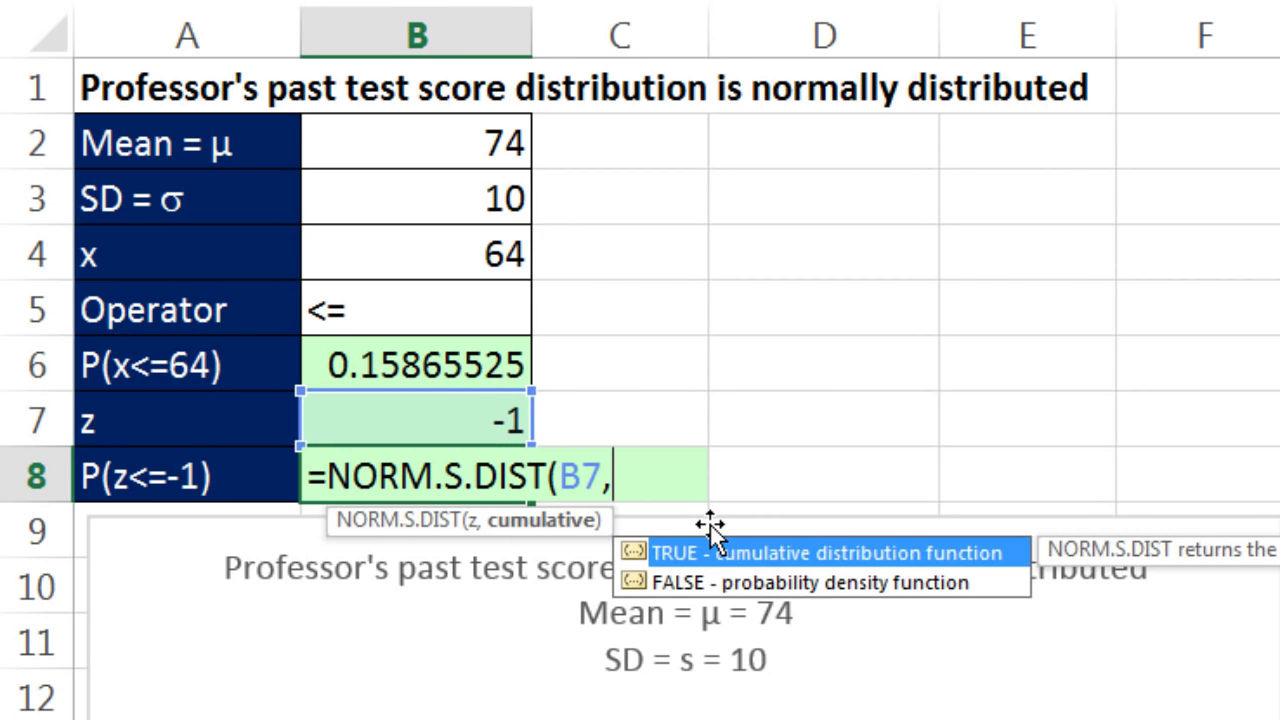
{"action": "type", "text": "1)"}
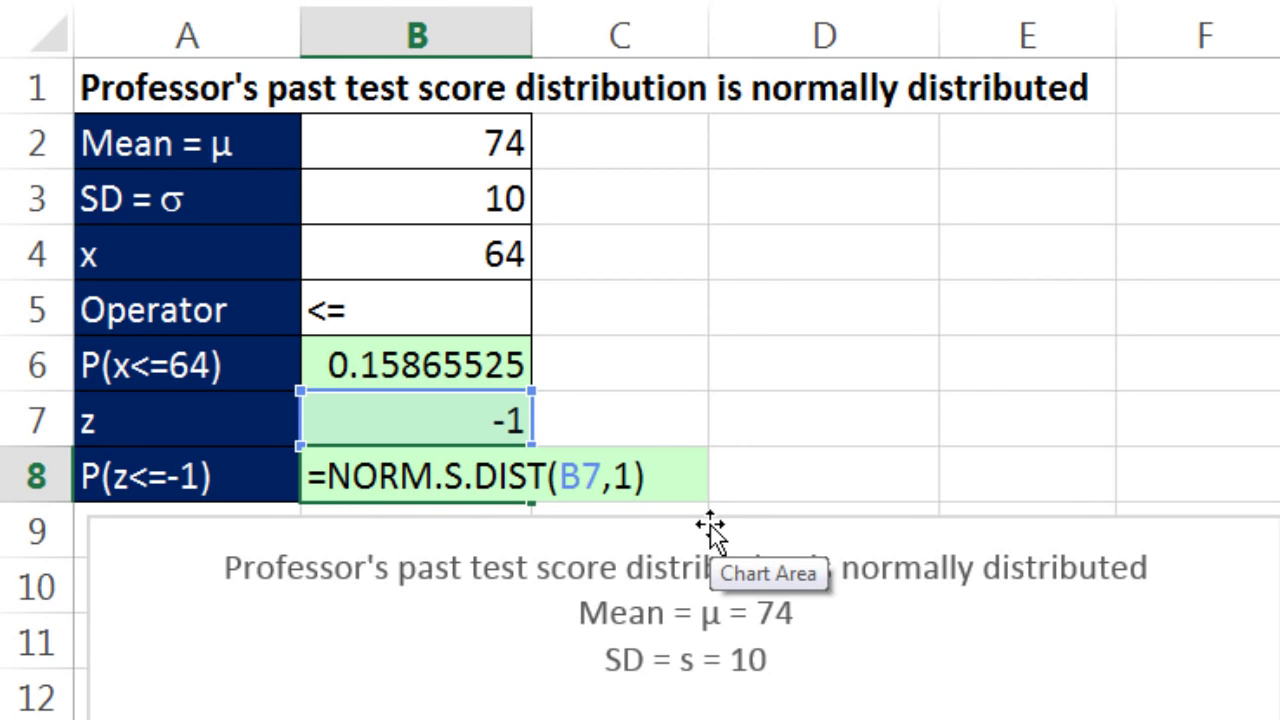
{"action": "key", "text": "ctrl+Return"}
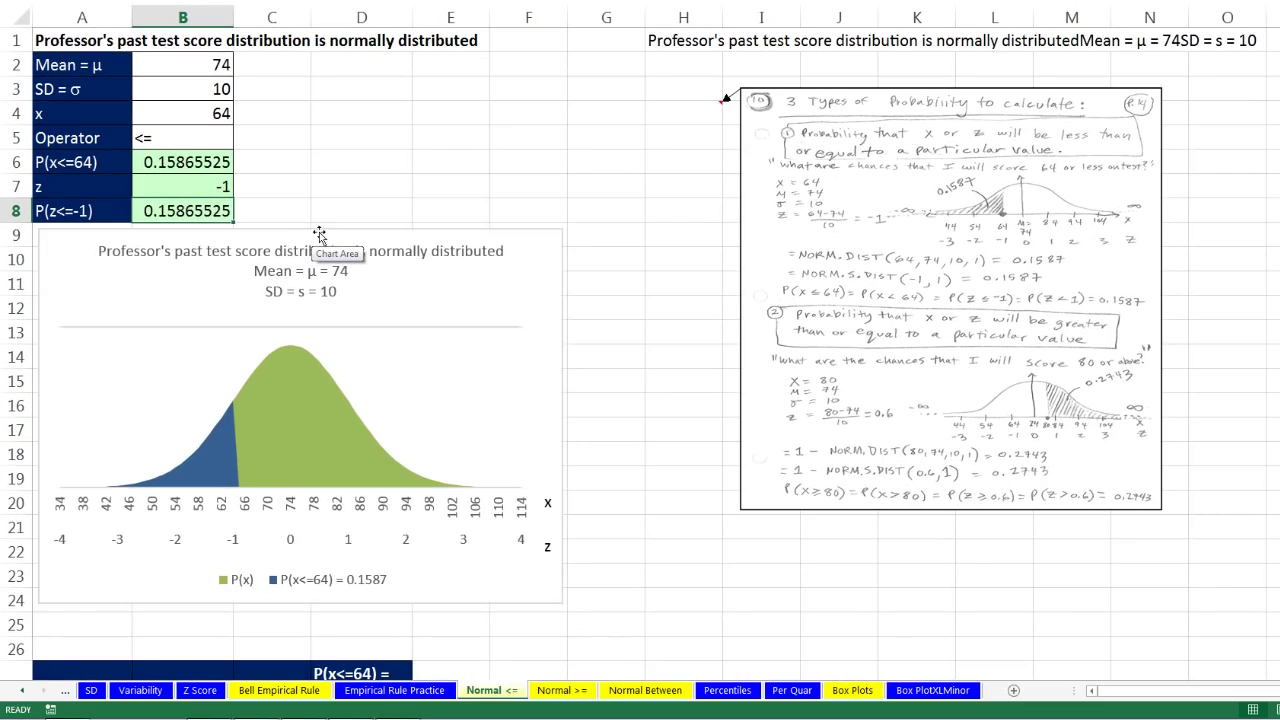
Step: Switch to the Normal >= sheet and go through its mean, standard deviation and x cells, B2 to B4
{"action": "left_click", "coordinate": [586, 693]}
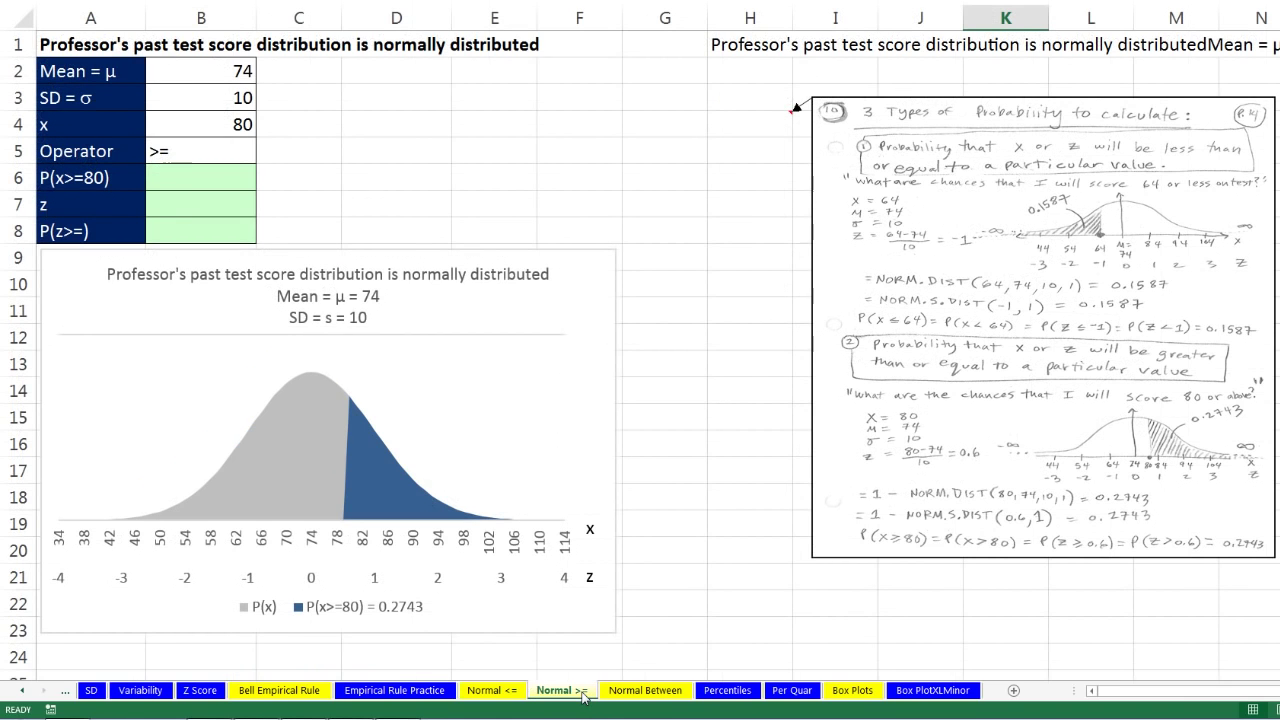
{"action": "left_click", "coordinate": [243, 71]}
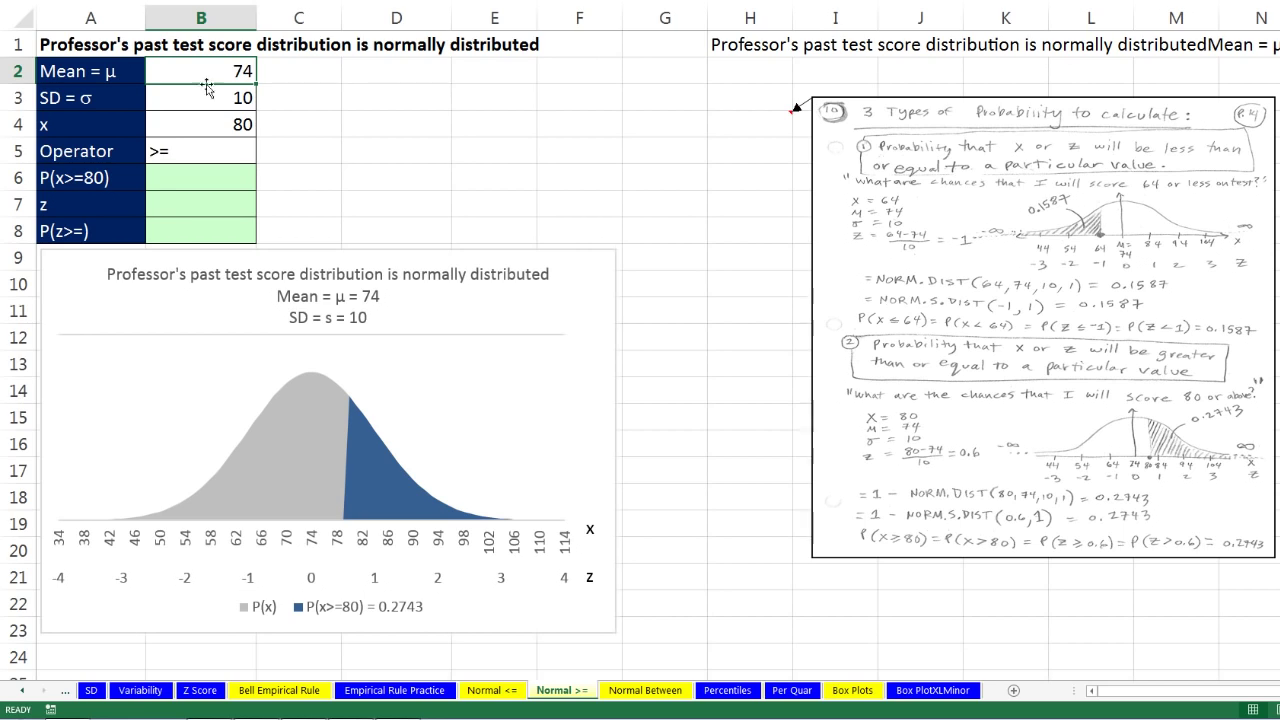
{"action": "left_click", "coordinate": [200, 96]}
{"action": "left_click", "coordinate": [208, 124]}
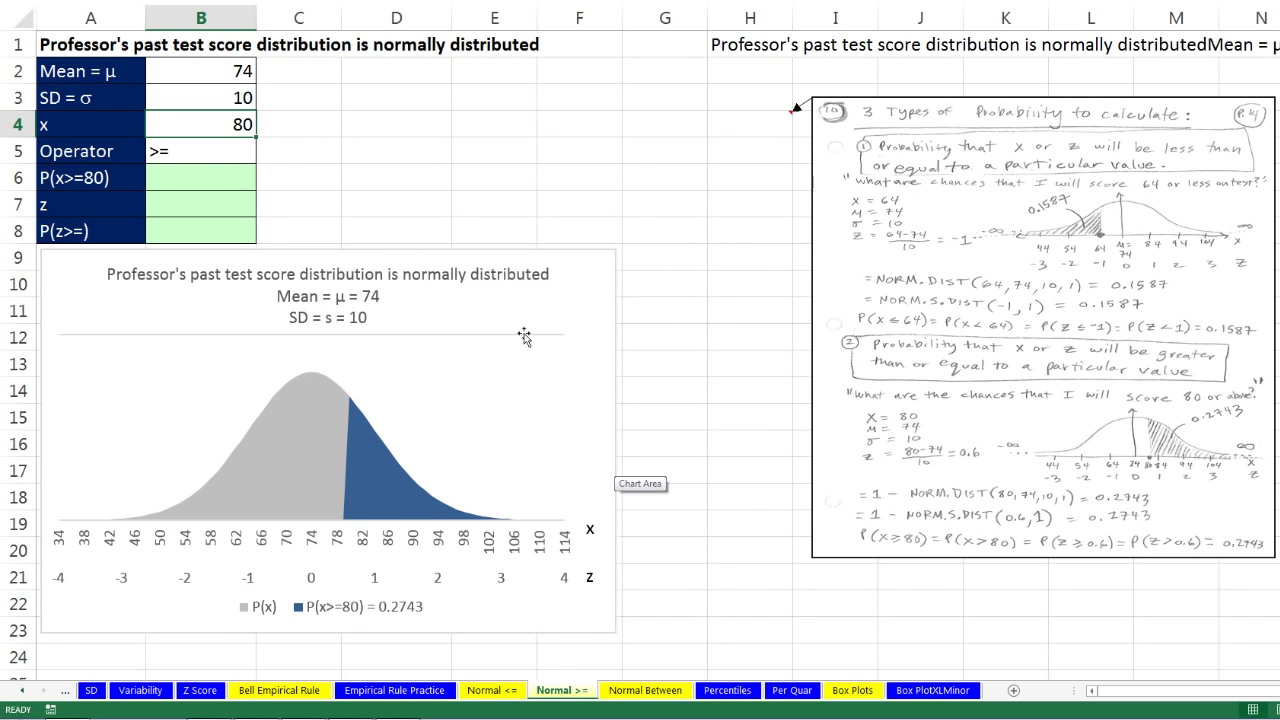
Step: Write the cumulative formula =NORM.DIST(B4,B2,B3,1) in cell B6, the P(x>=80) cell
{"action": "left_click", "coordinate": [226, 171]}
{"action": "type", "text": "="}
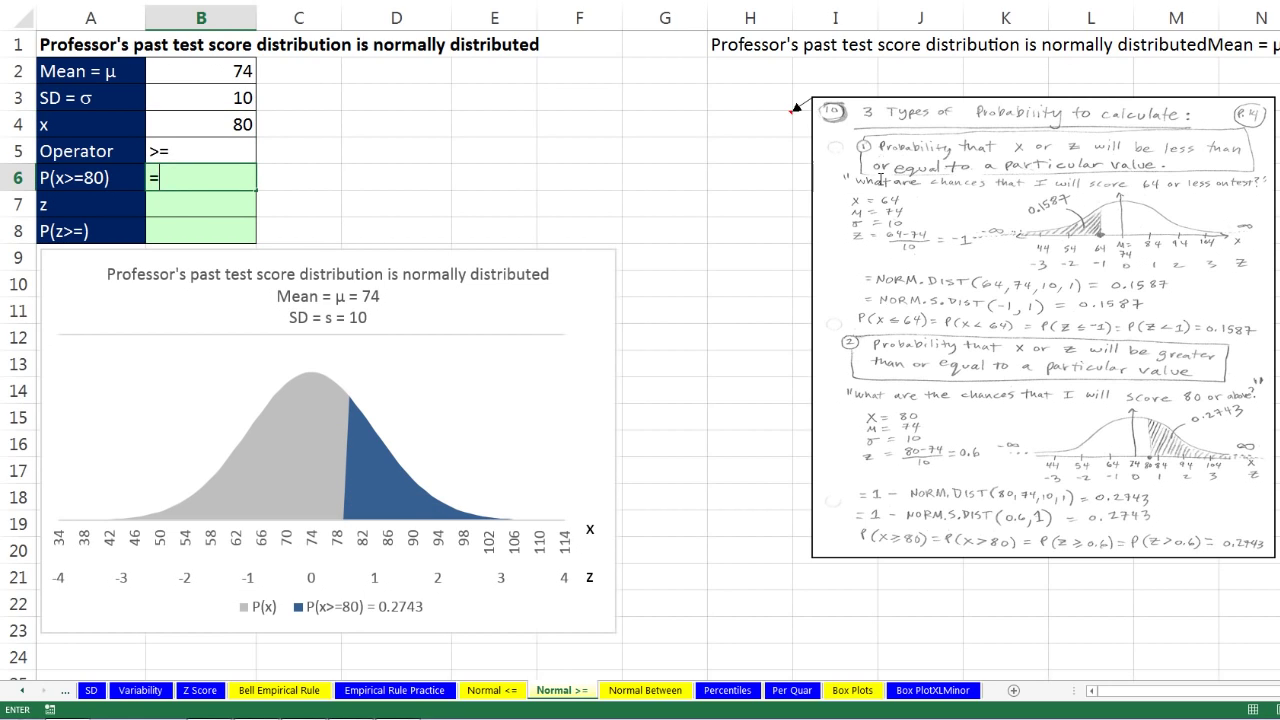
{"action": "type", "text": "norm"}
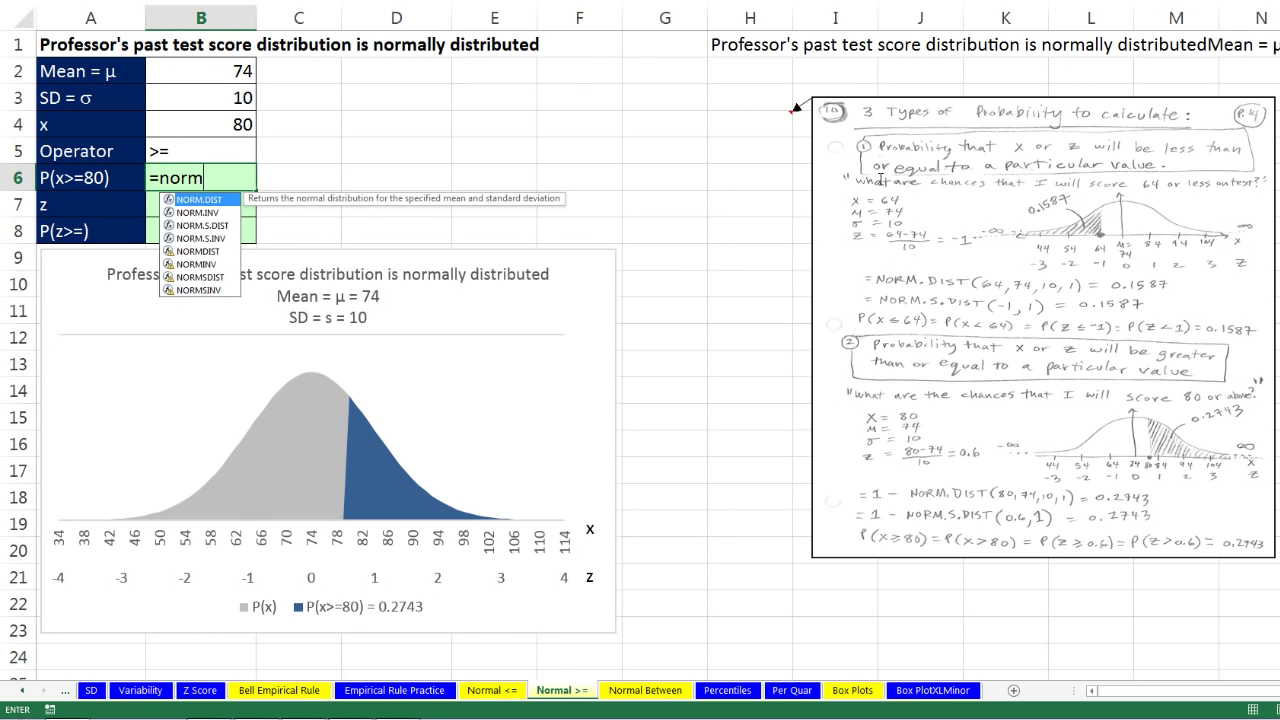
{"action": "key", "text": "Tab"}
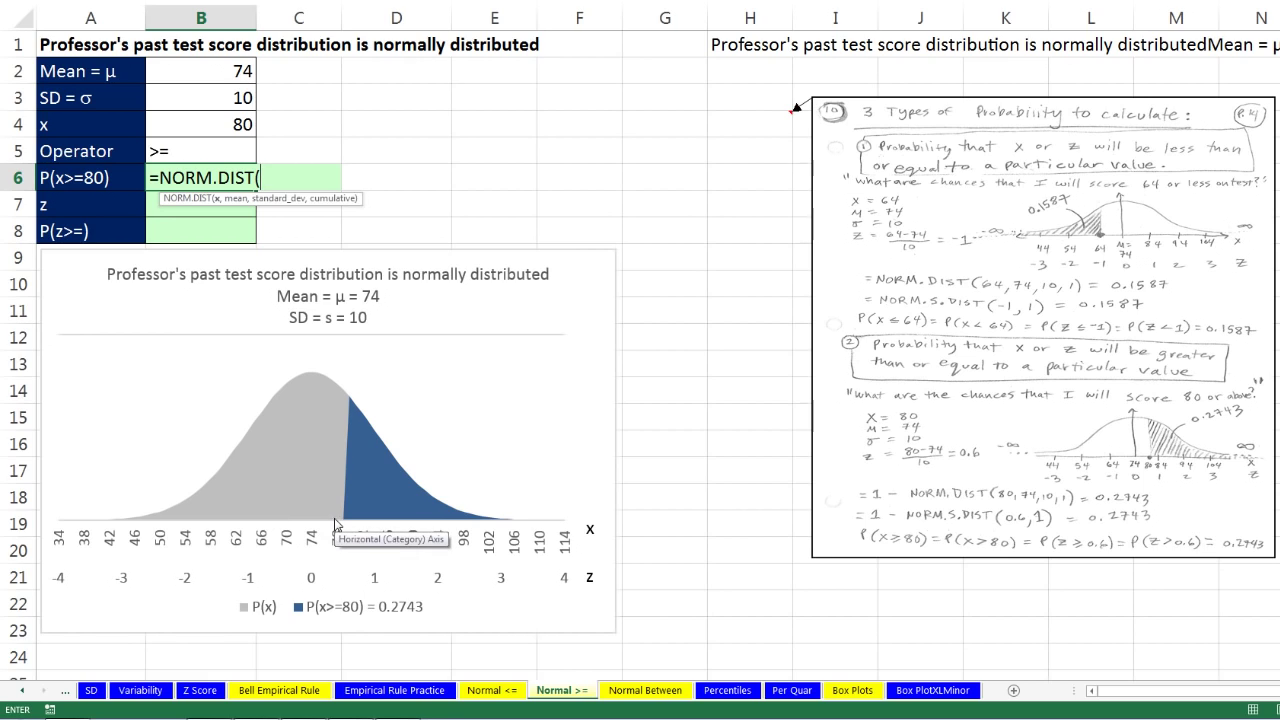
{"action": "left_click", "coordinate": [241, 124]}
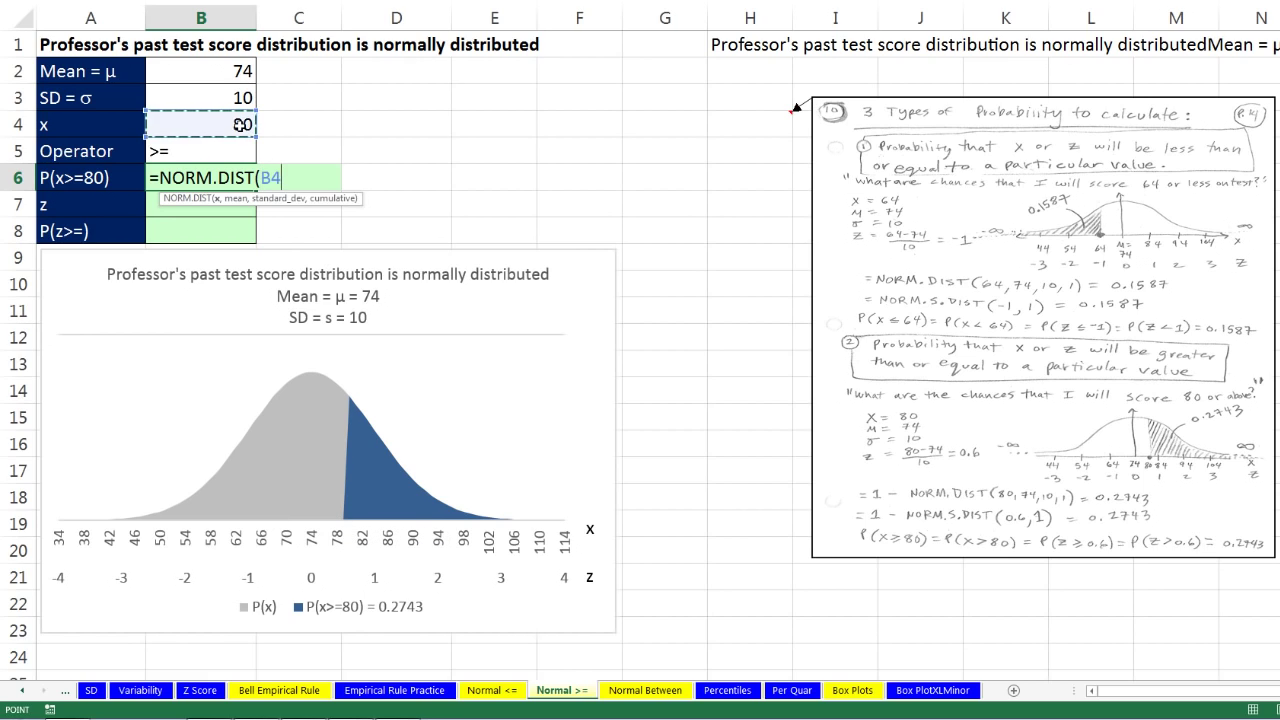
{"action": "type", "text": ","}
{"action": "left_click", "coordinate": [233, 71]}
{"action": "type", "text": ","}
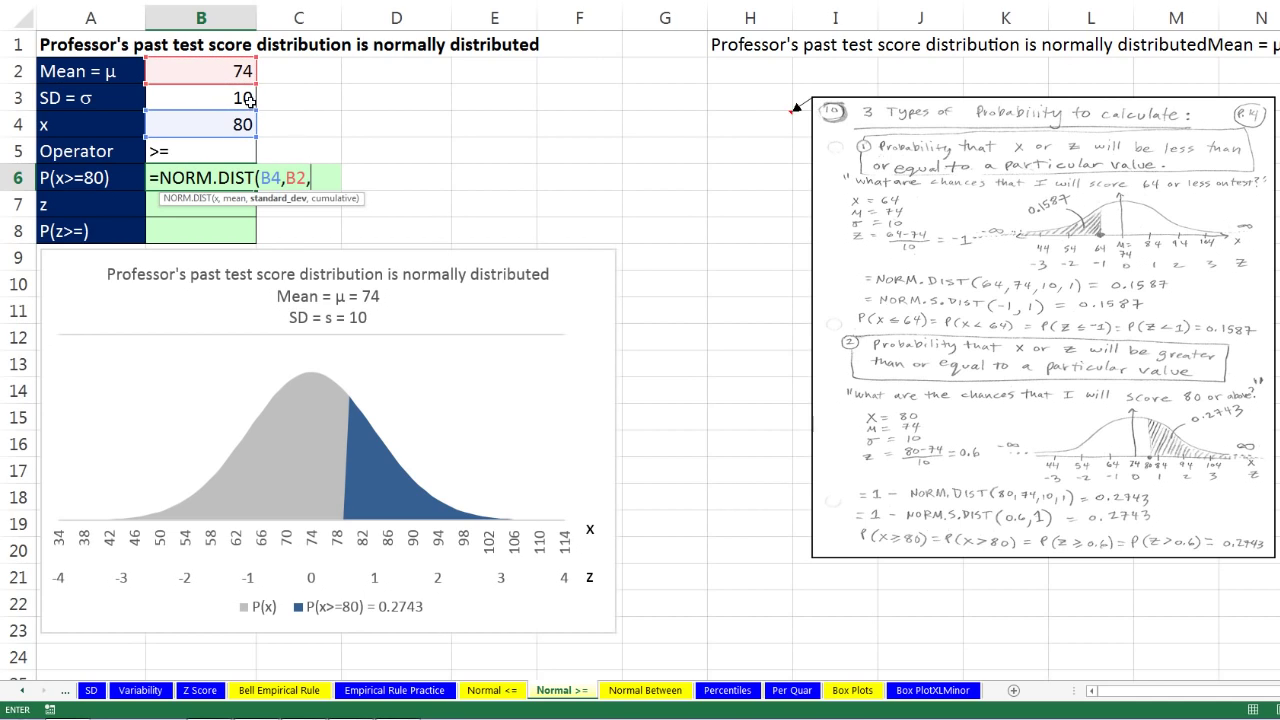
{"action": "left_click", "coordinate": [247, 99]}
{"action": "type", "text": ","}
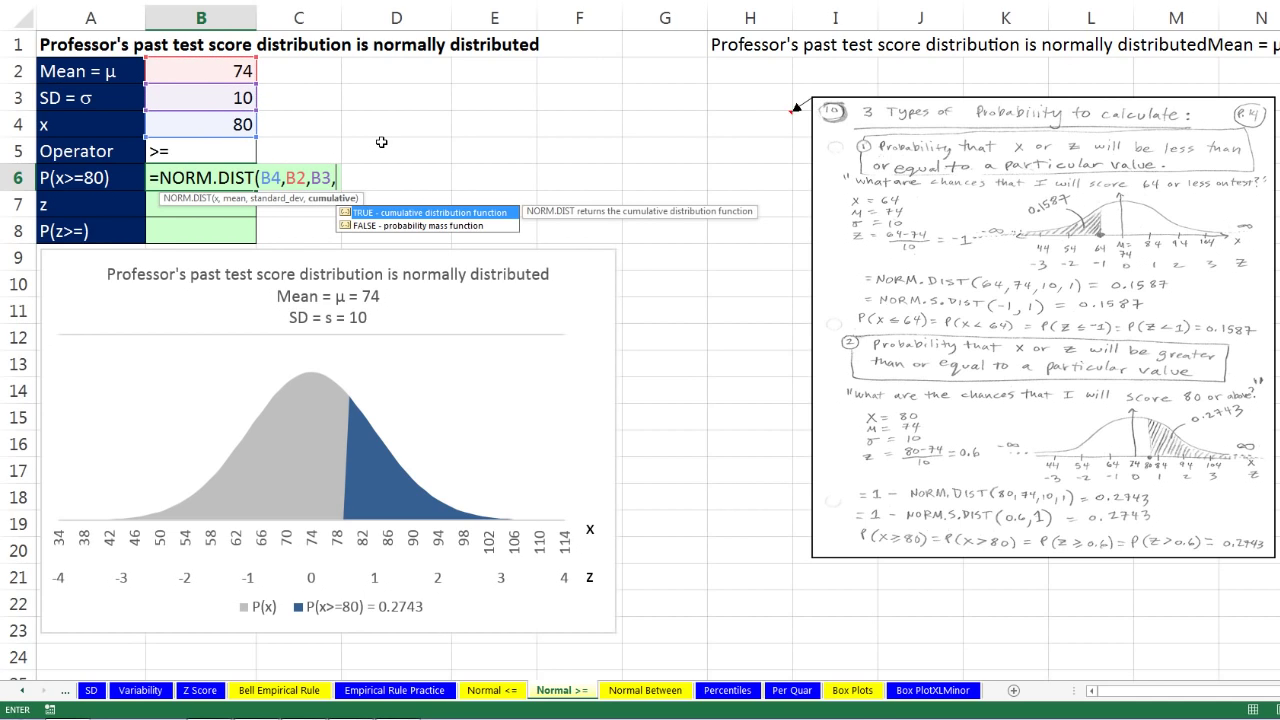
{"action": "type", "text": "1"}
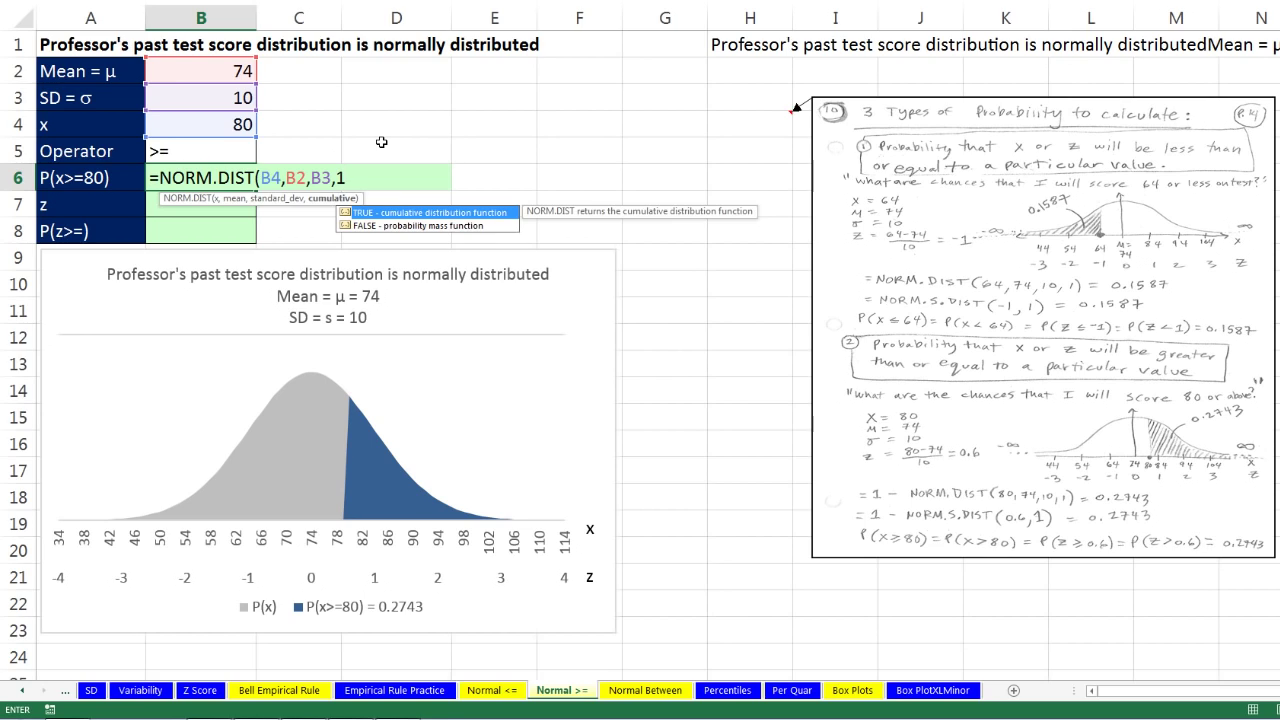
{"action": "type", "text": ")"}
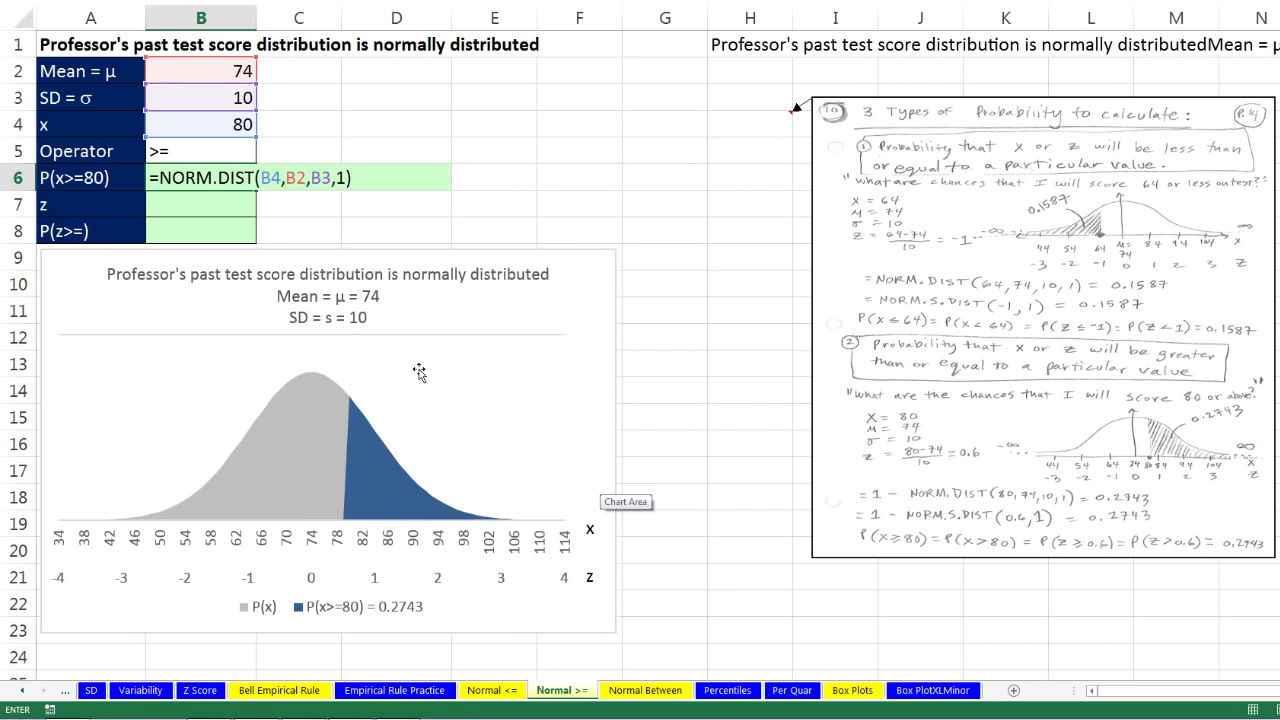
Step: Subtract the NORM.DIST result from 1 in B6, making the formula =1-NORM.DIST(B4,B2,B3,1), and enter it
{"action": "left_click", "coordinate": [161, 178]}
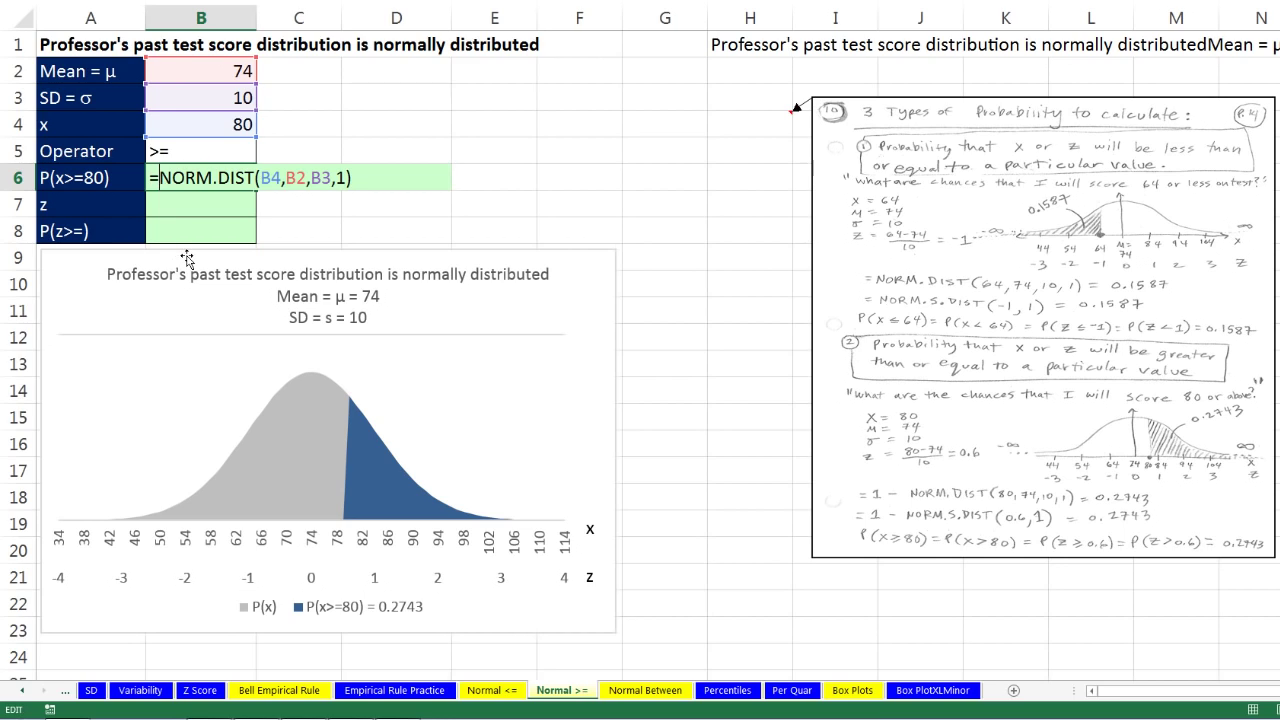
{"action": "type", "text": "1-"}
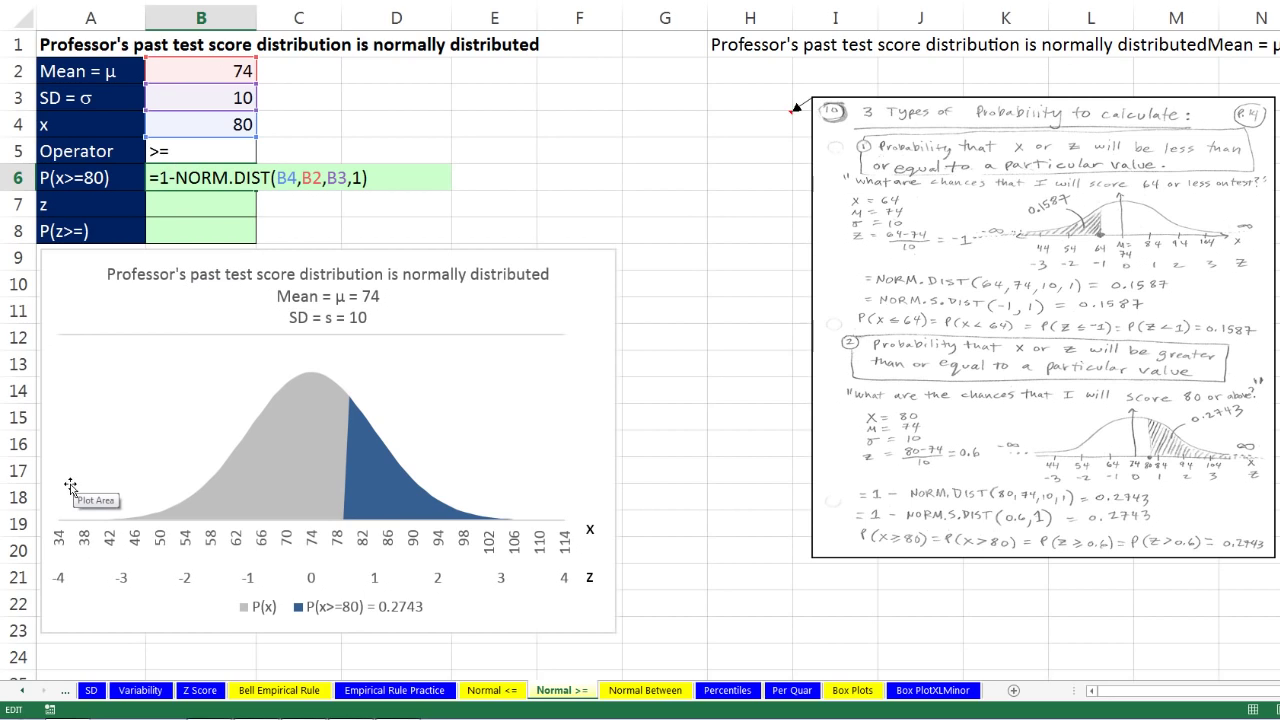
{"action": "key", "text": "ctrl+Return"}
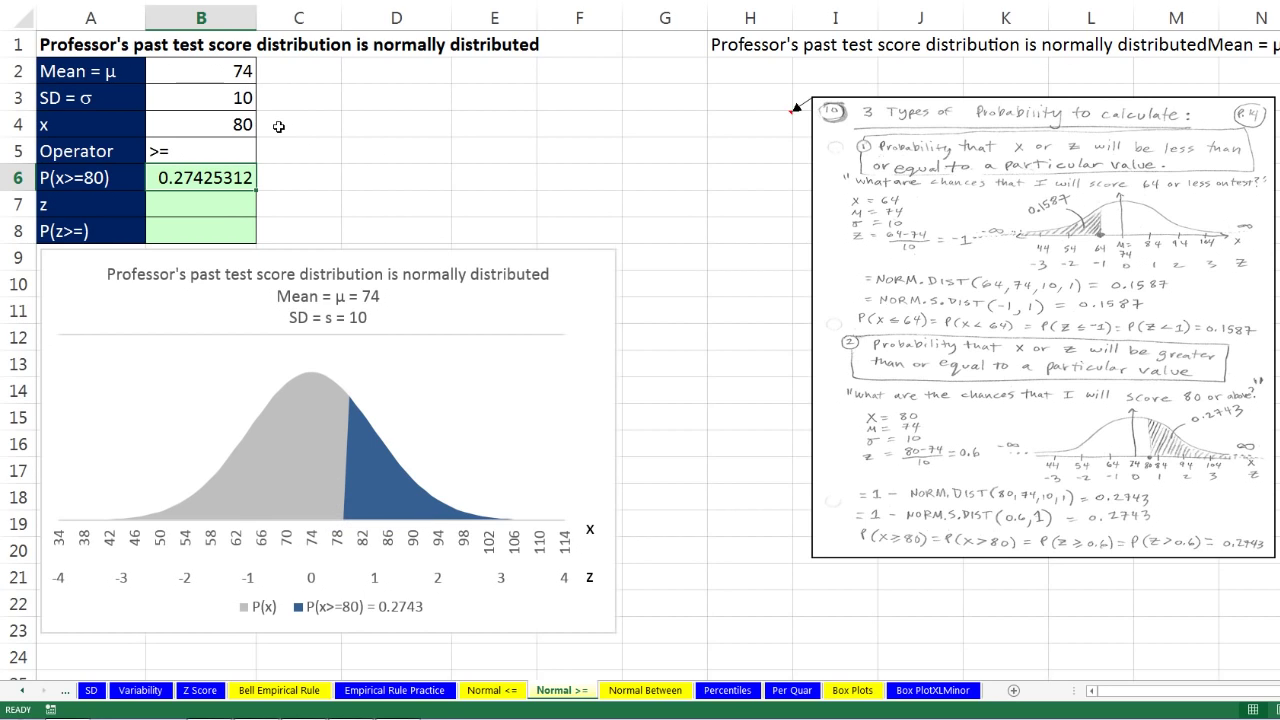
Step: Start the z formula in cell B7 with the deviation of x from the mean, =(B4-B2)
{"action": "left_click", "coordinate": [243, 210]}
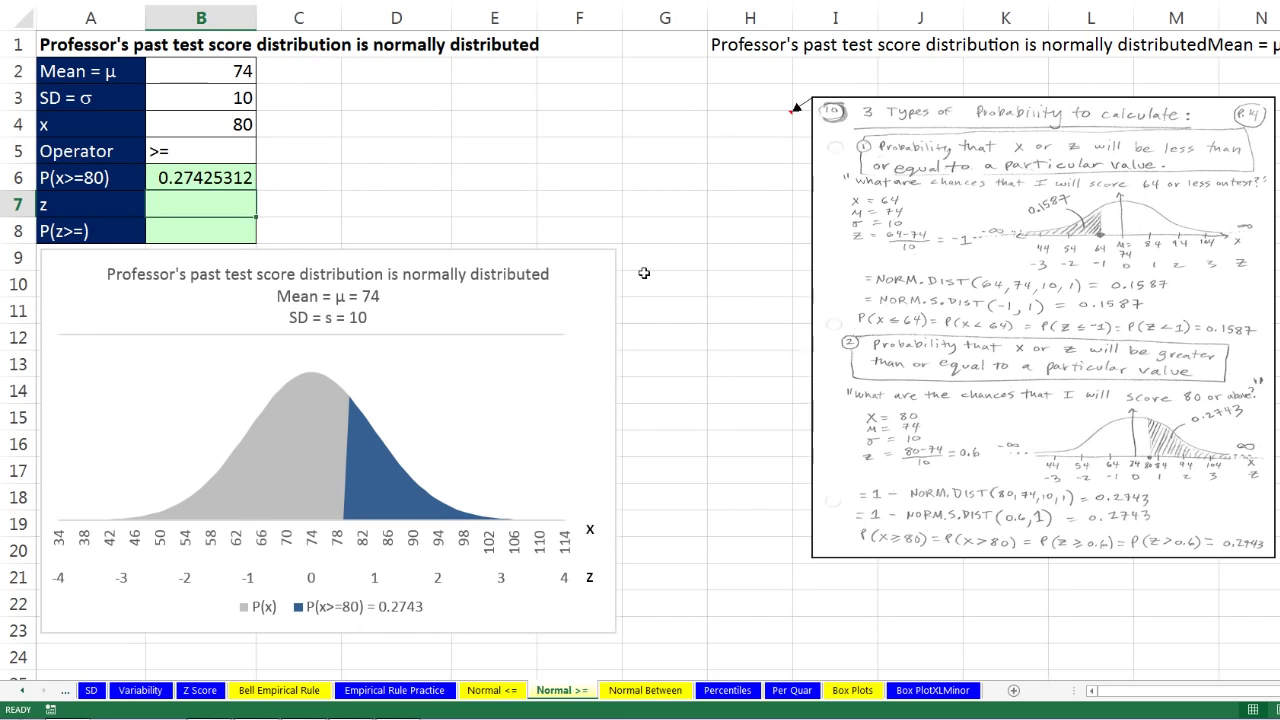
{"action": "type", "text": "=("}
{"action": "key", "text": "Up"}
{"action": "key", "text": "Up"}
{"action": "key", "text": "Up"}
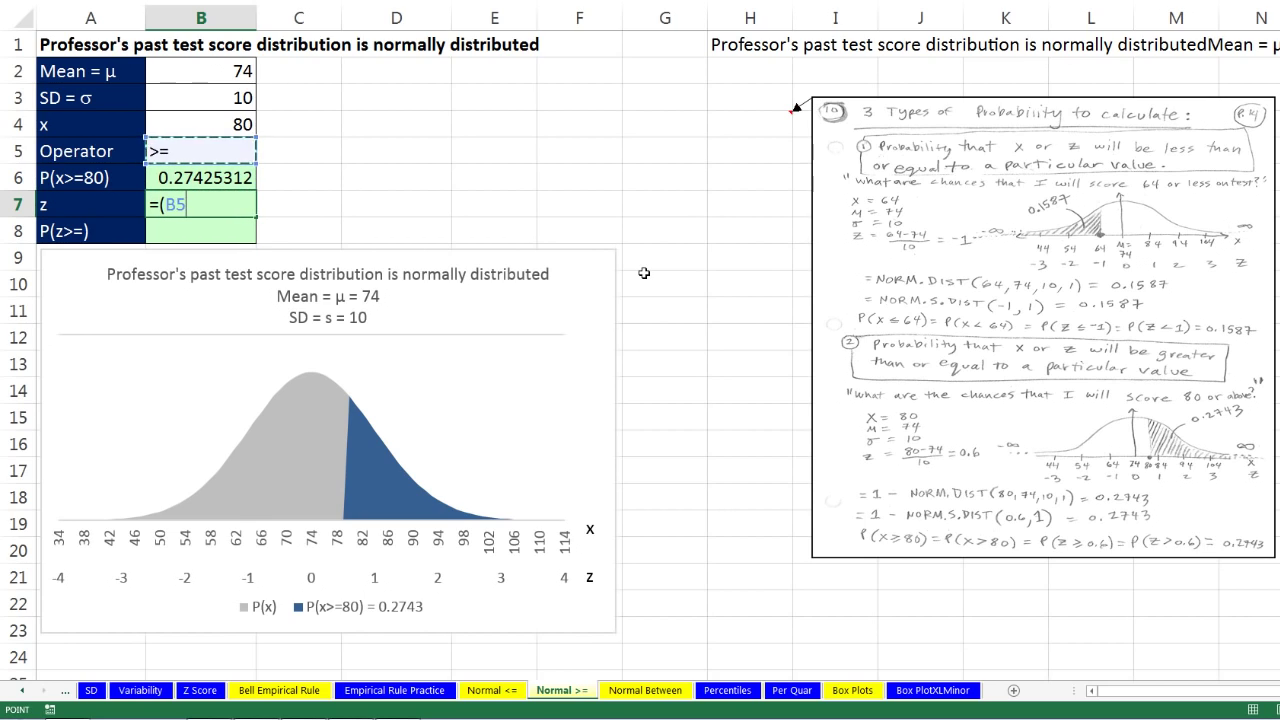
{"action": "type", "text": "-"}
{"action": "key", "text": "Up"}
{"action": "key", "text": "Up"}
{"action": "key", "text": "Up"}
{"action": "key", "text": "Up"}
{"action": "key", "text": "Up"}
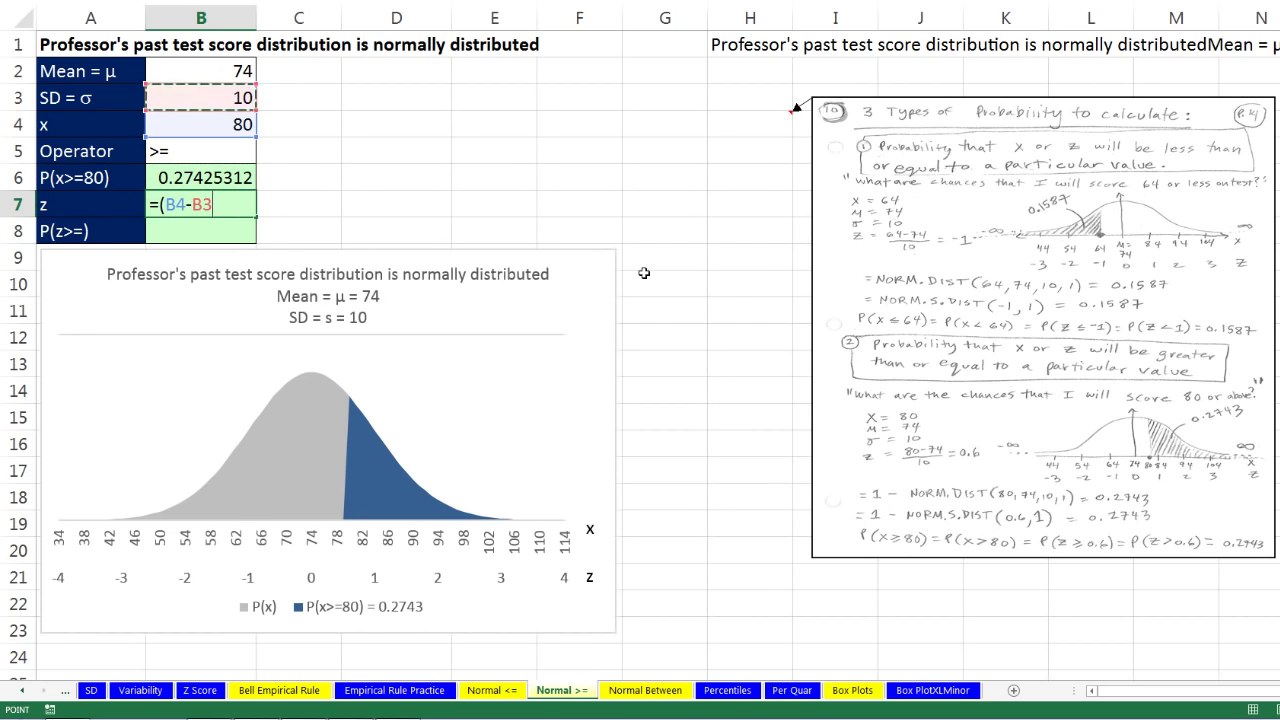
{"action": "type", "text": ")"}
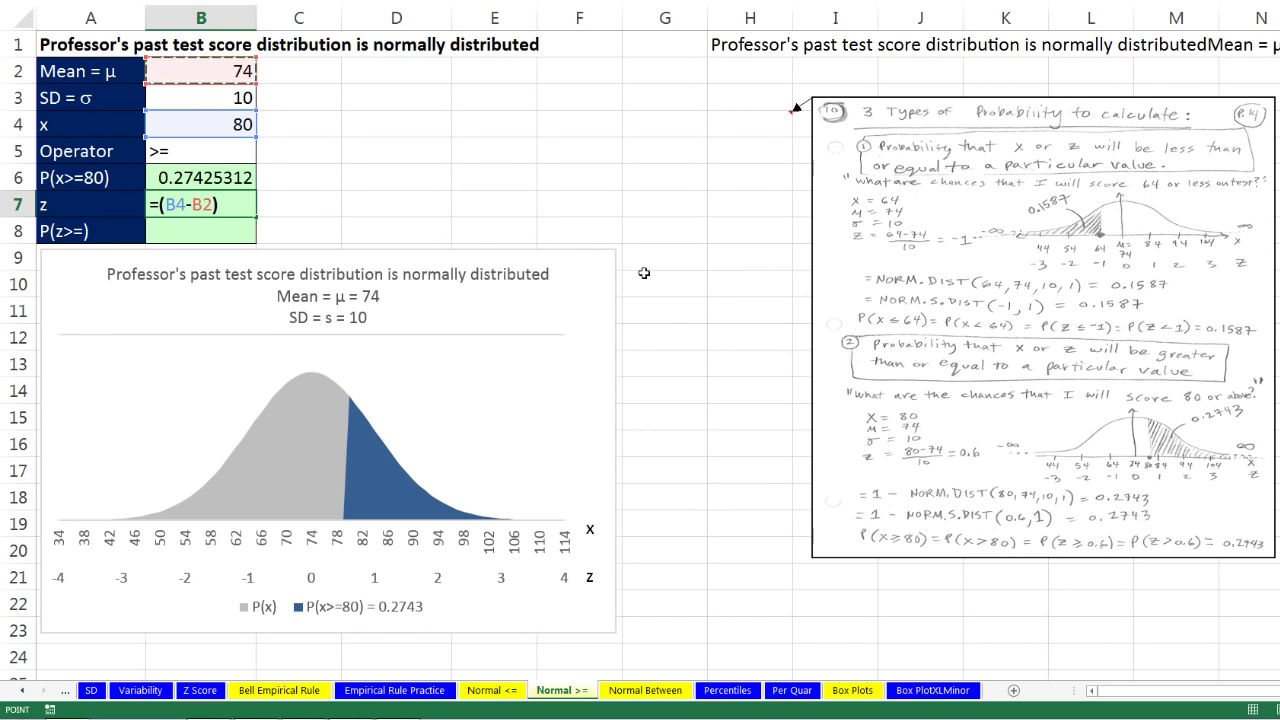
Step: Divide the deviation in B7 by the standard deviation in B3 and enter the formula =(B4-B2)/B3
{"action": "type", "text": "/"}
{"action": "key", "text": "Up"}
{"action": "key", "text": "Up"}
{"action": "key", "text": "Up"}
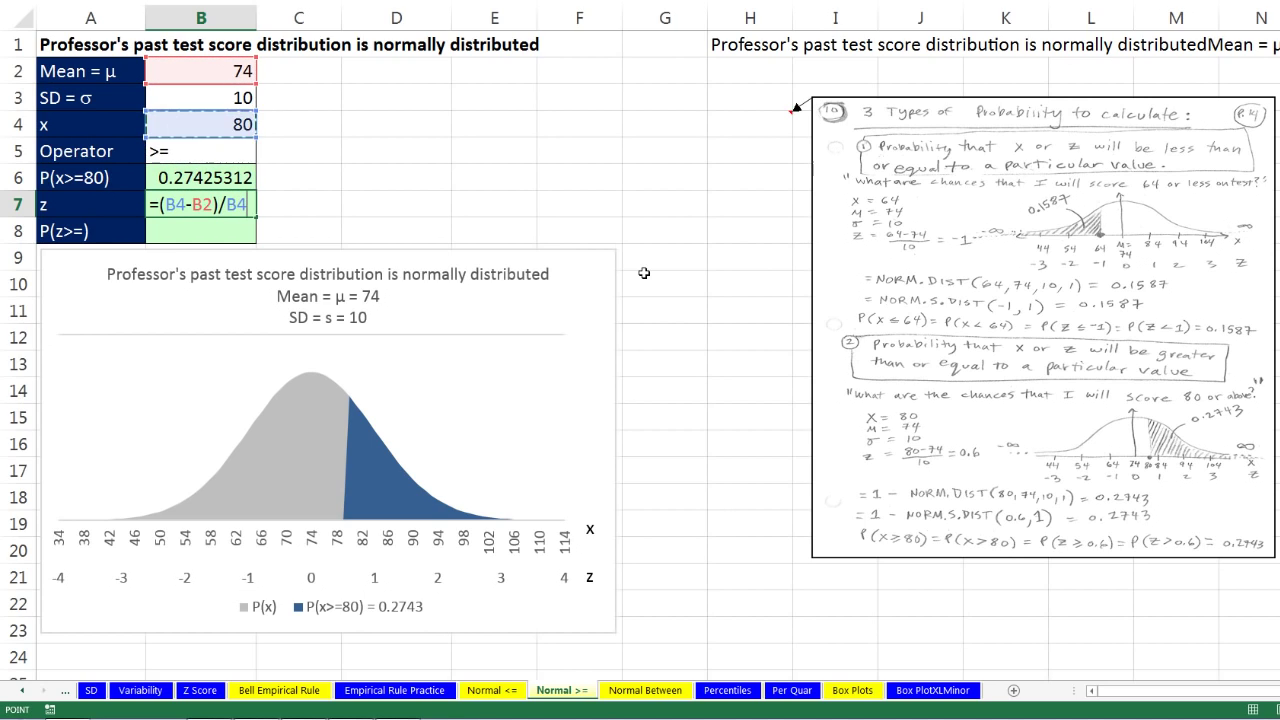
{"action": "key", "text": "Up"}
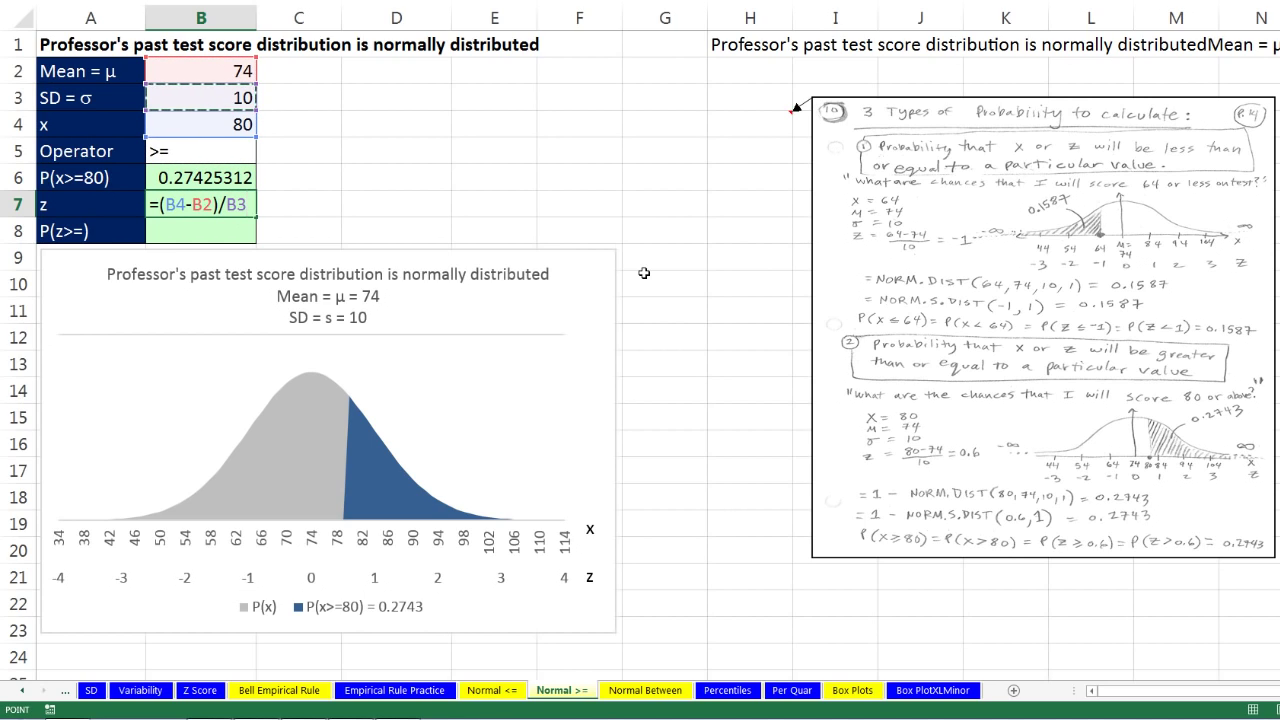
{"action": "key", "text": "ctrl+Return"}
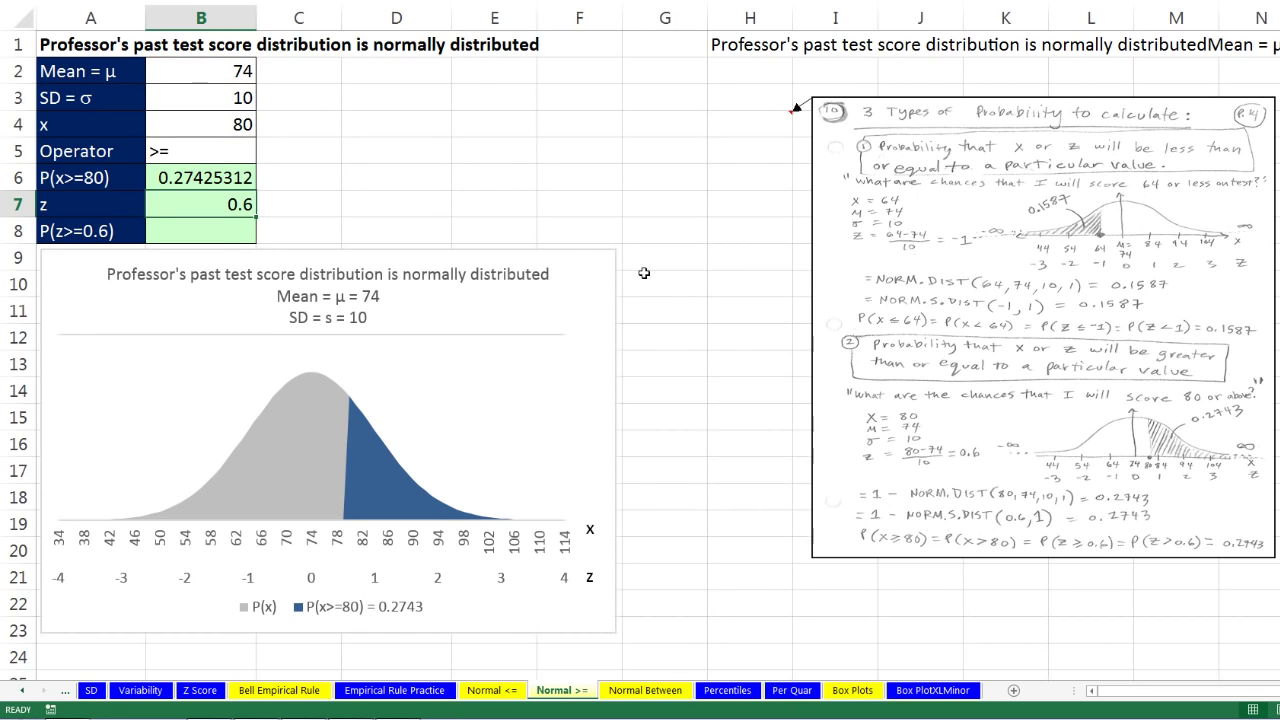
Step: Enter the formula =1-NORM.S.DIST(B7,1) in cell B8, the P(z>=0.6) cell
{"action": "left_click", "coordinate": [228, 237]}
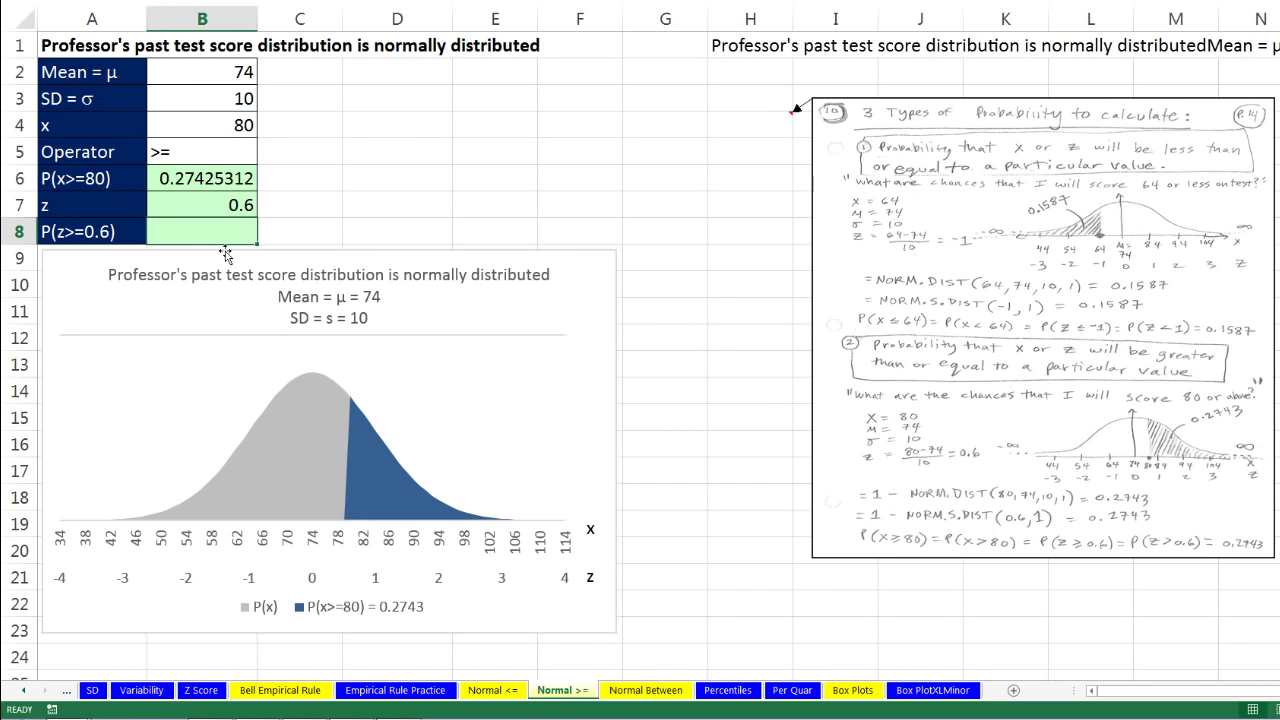
{"action": "type", "text": "="}
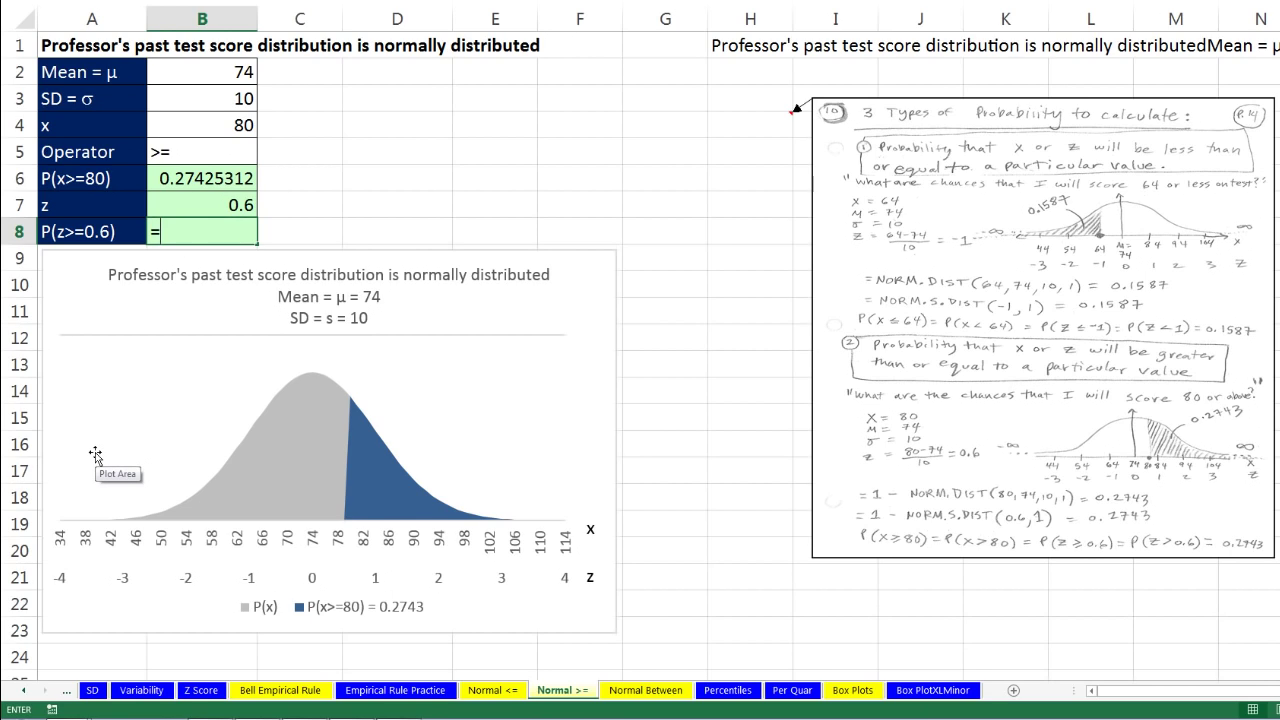
{"action": "type", "text": "1-norm"}
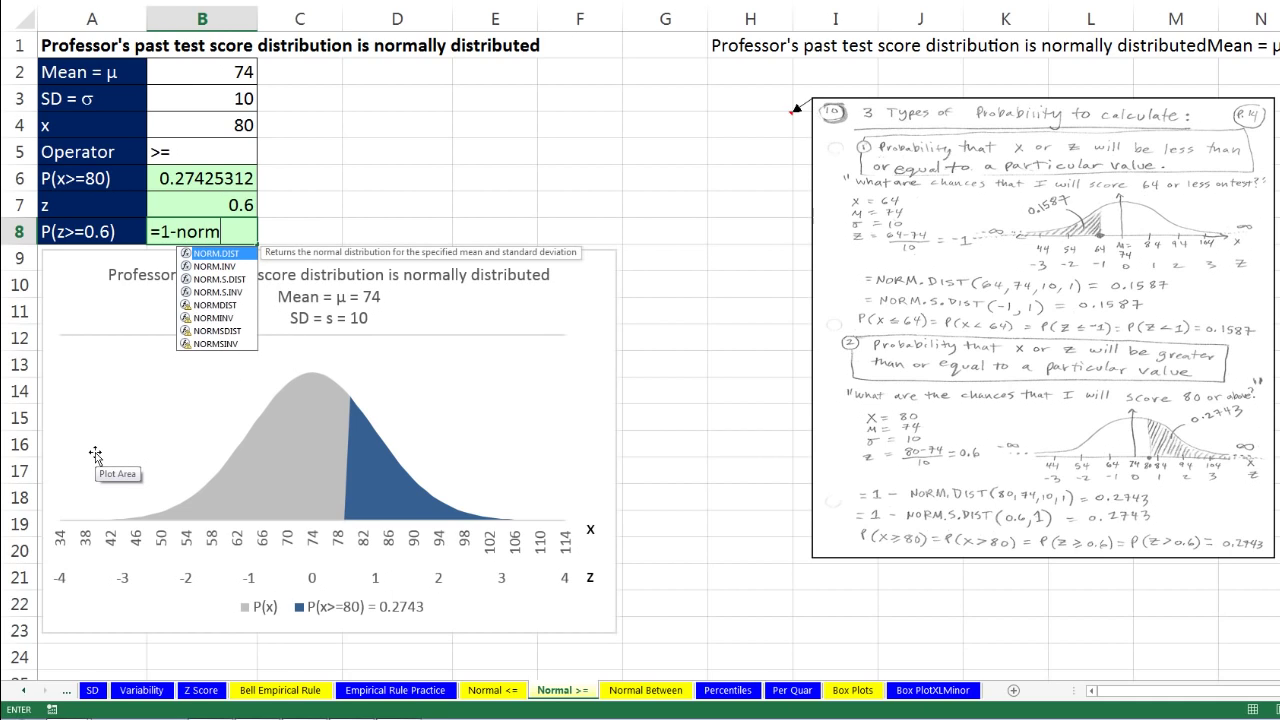
{"action": "type", "text": ".s"}
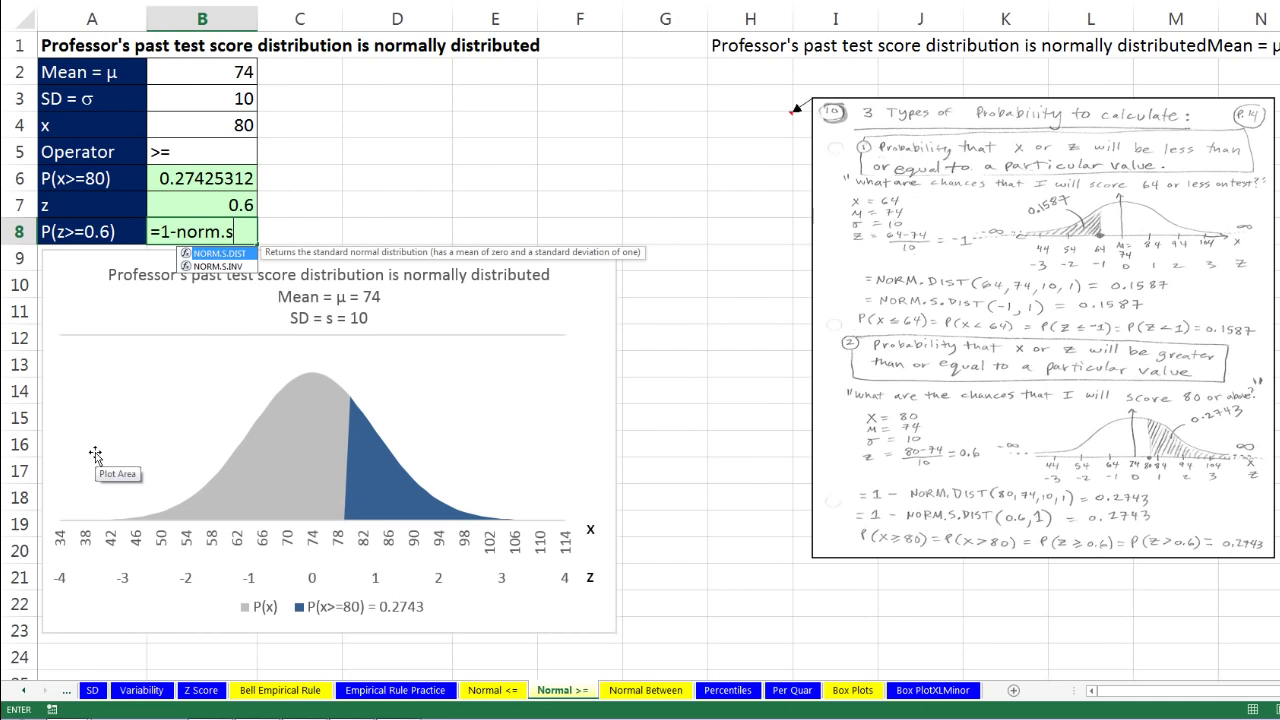
{"action": "key", "text": "Tab"}
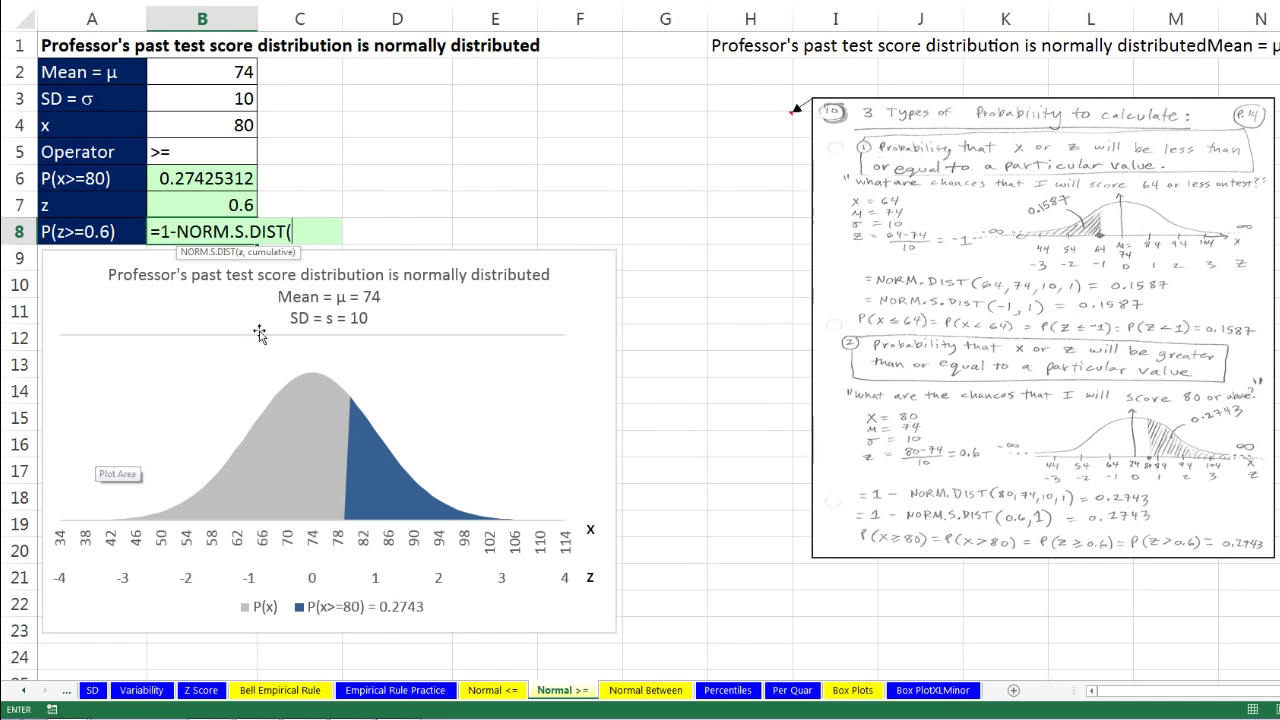
{"action": "left_click", "coordinate": [219, 201]}
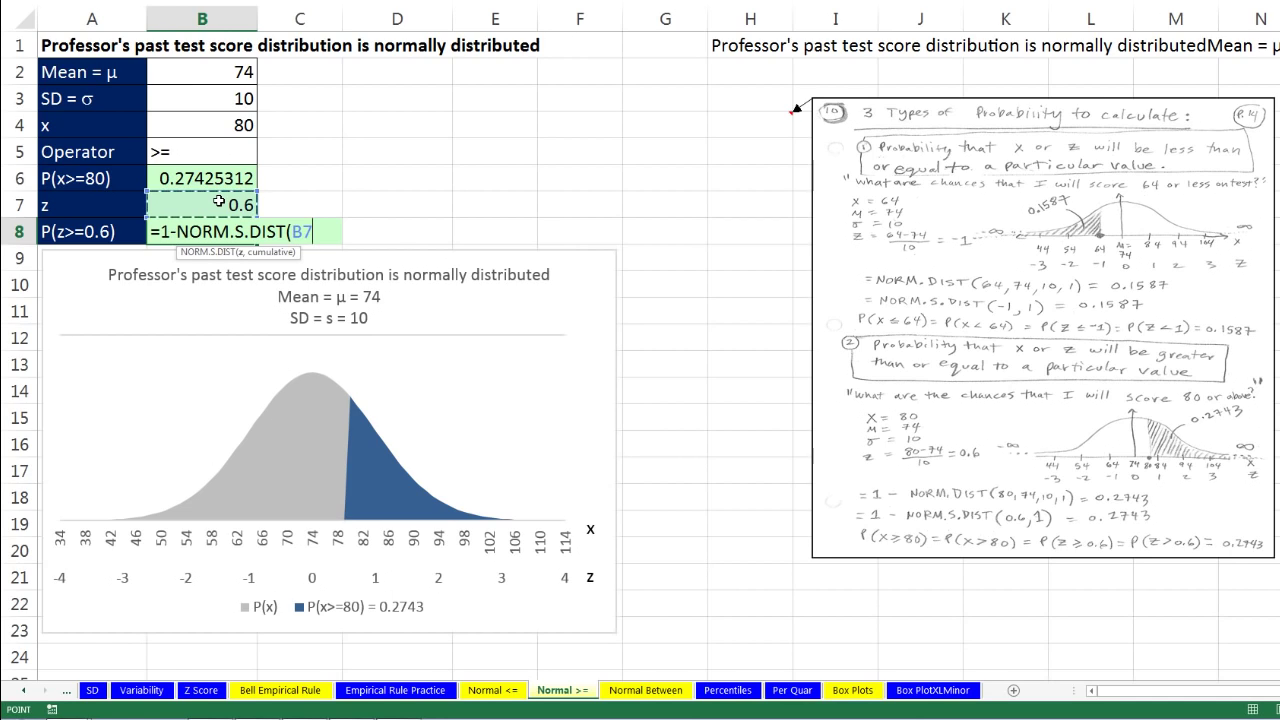
{"action": "type", "text": ",1)"}
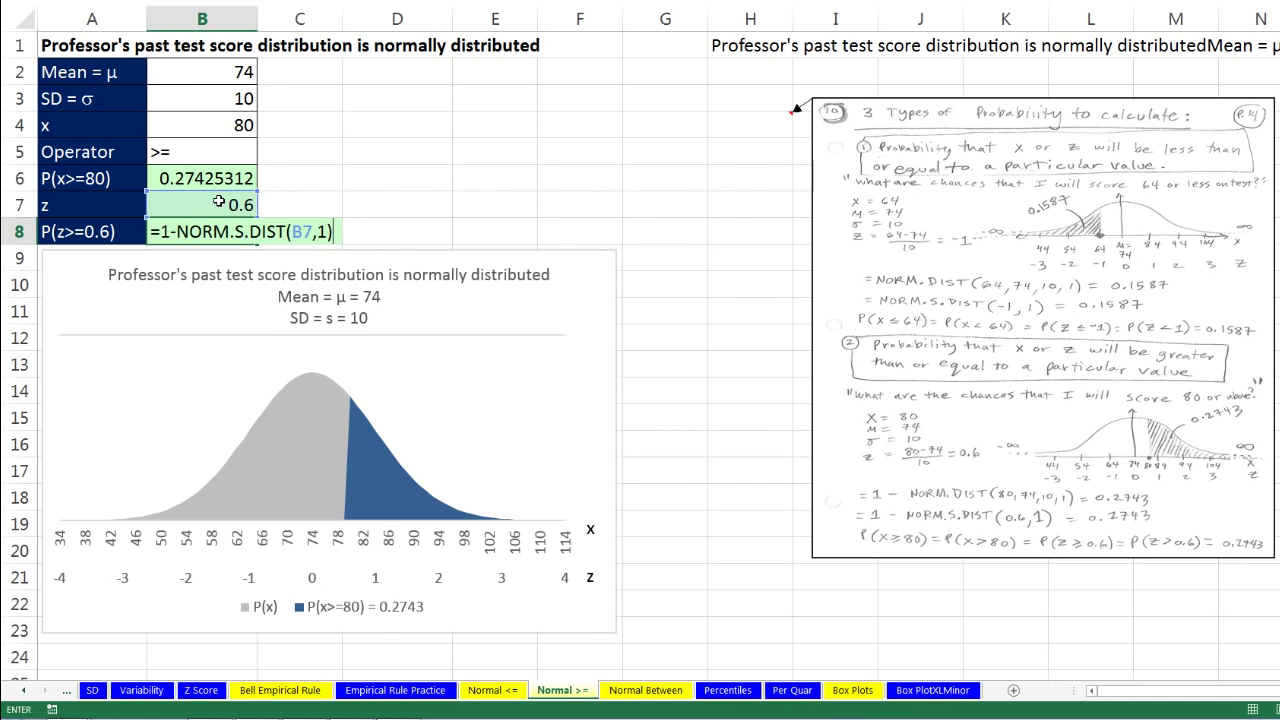
{"action": "key", "text": "ctrl+Return"}
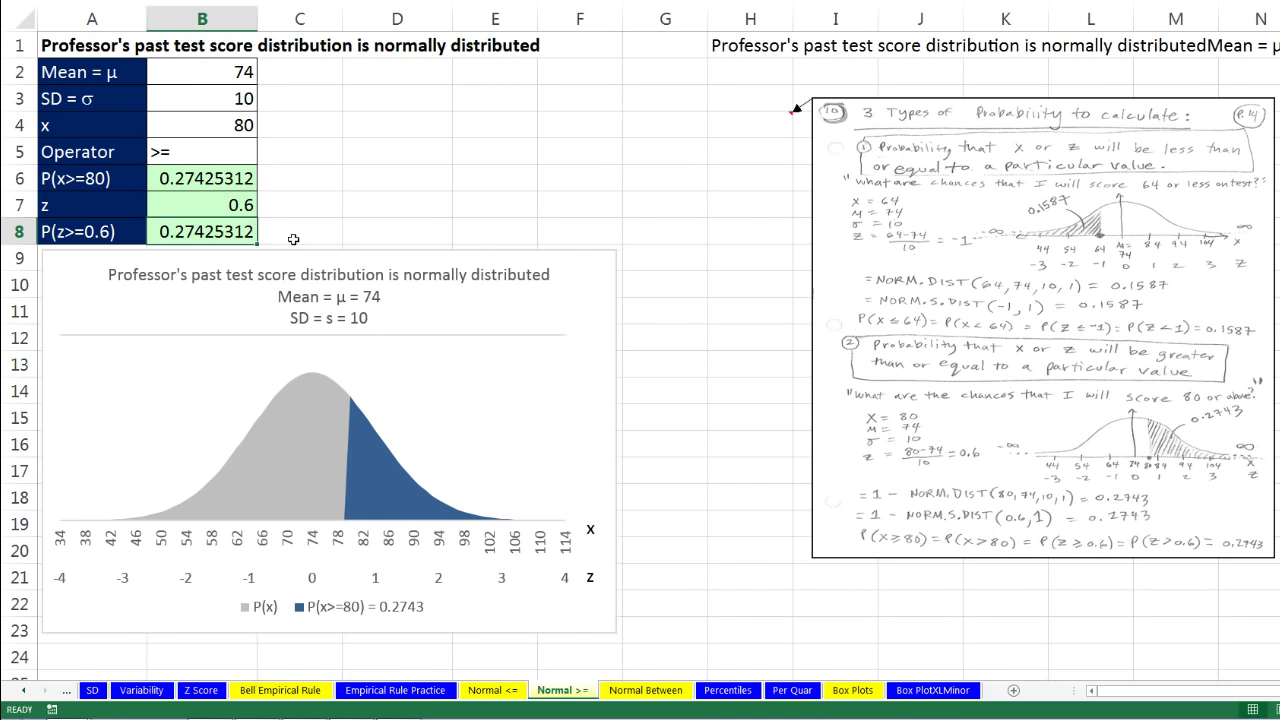
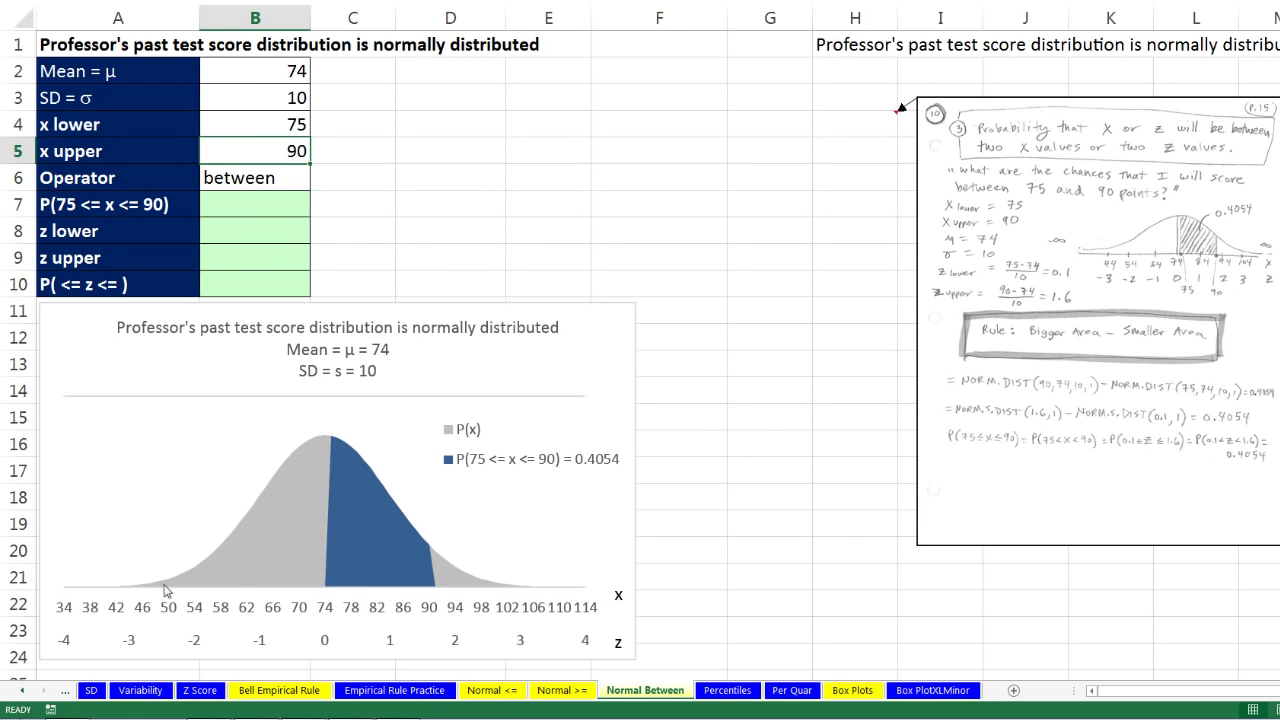
Step: Start the P(75 <= x <= 90) formula in cell B7 with the cumulative upper area, NORM.DIST(B5,B2,B3,1)
{"action": "left_click", "coordinate": [260, 202]}
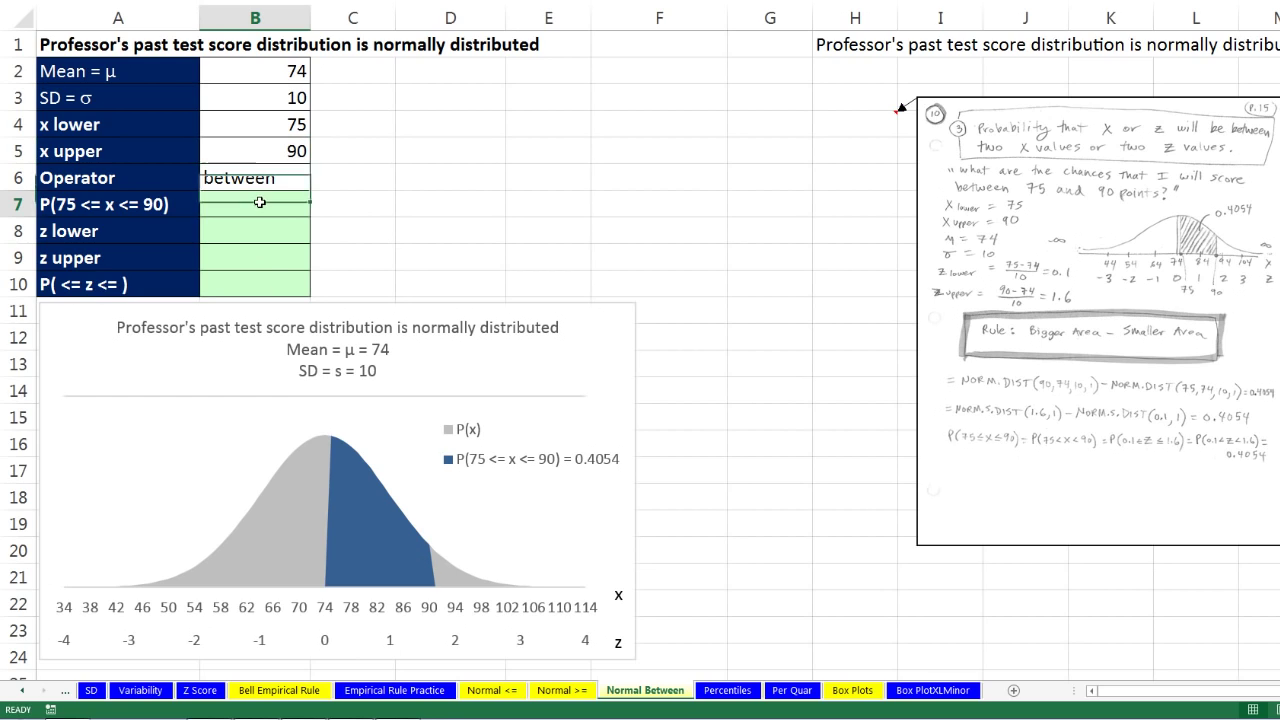
{"action": "type", "text": "=norm"}
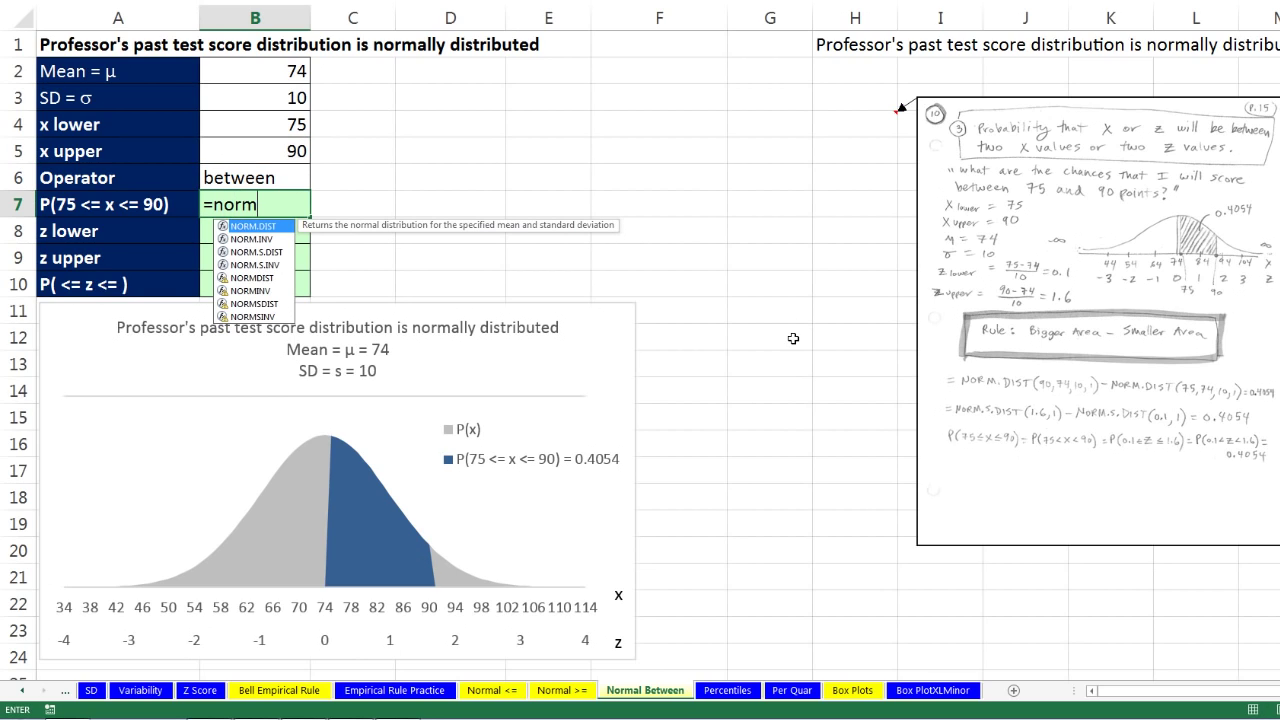
{"action": "key", "text": "Tab"}
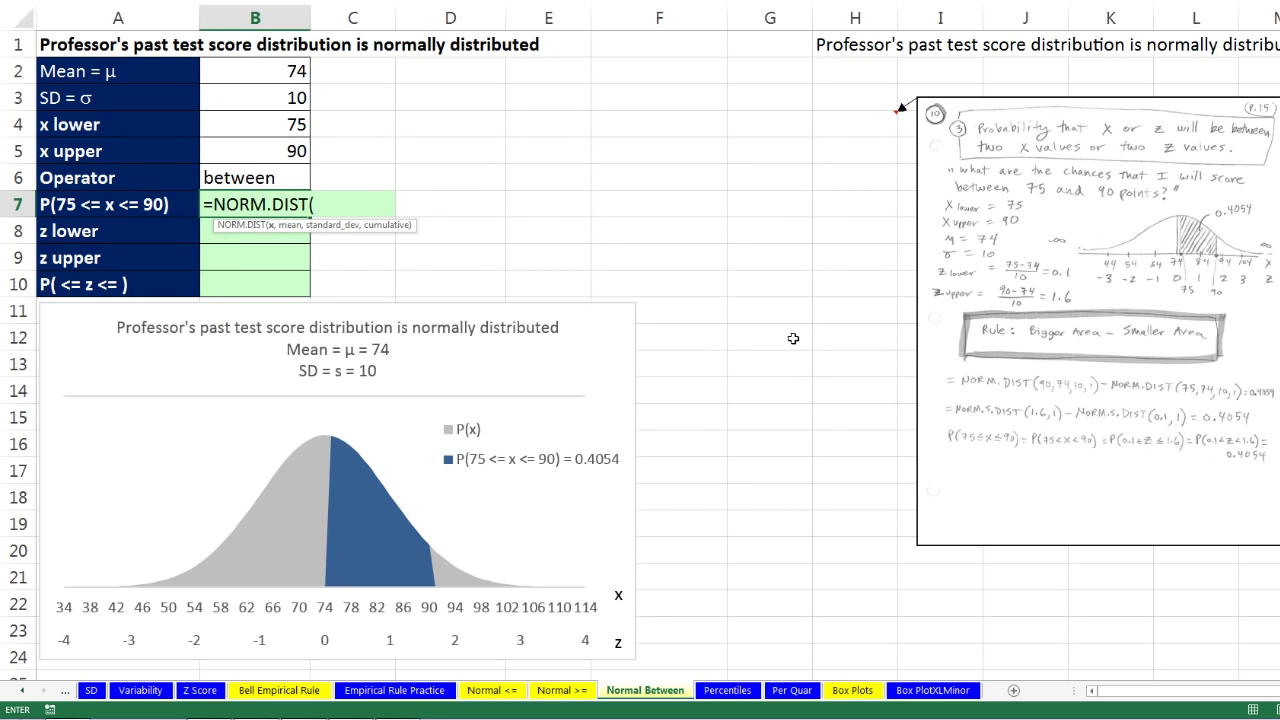
{"action": "left_click", "coordinate": [289, 151]}
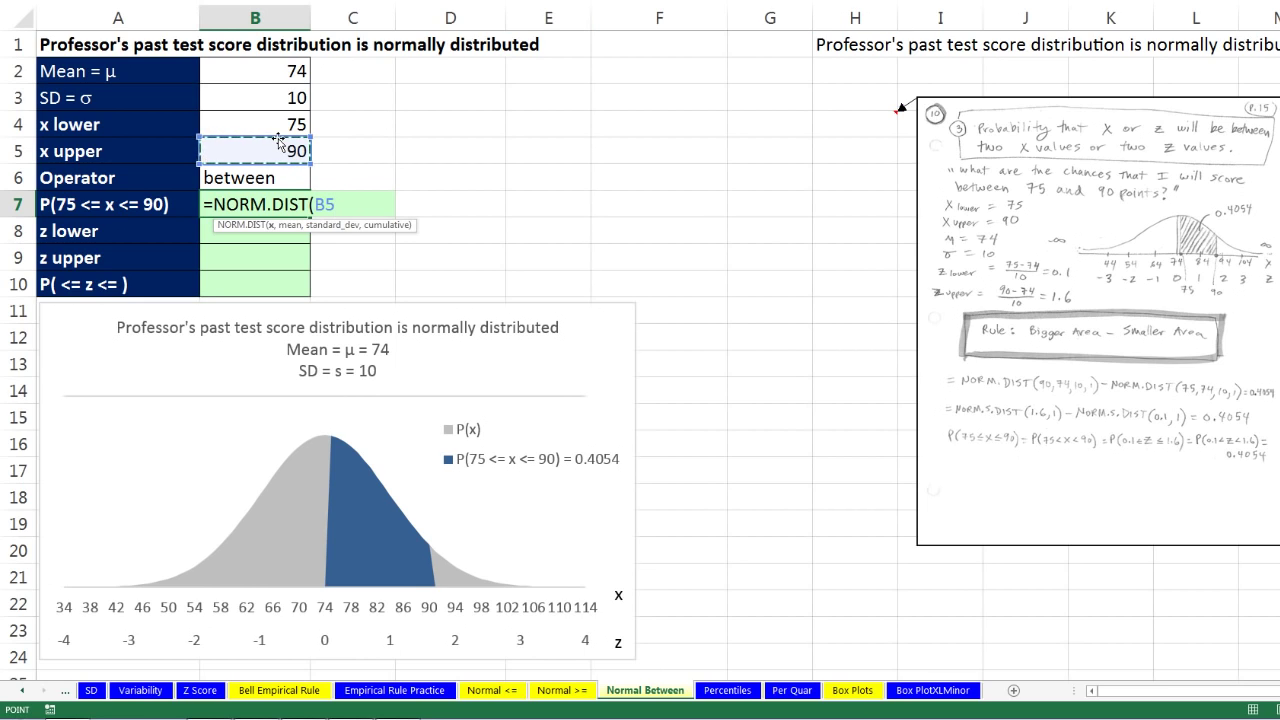
{"action": "type", "text": ","}
{"action": "left_click", "coordinate": [290, 72]}
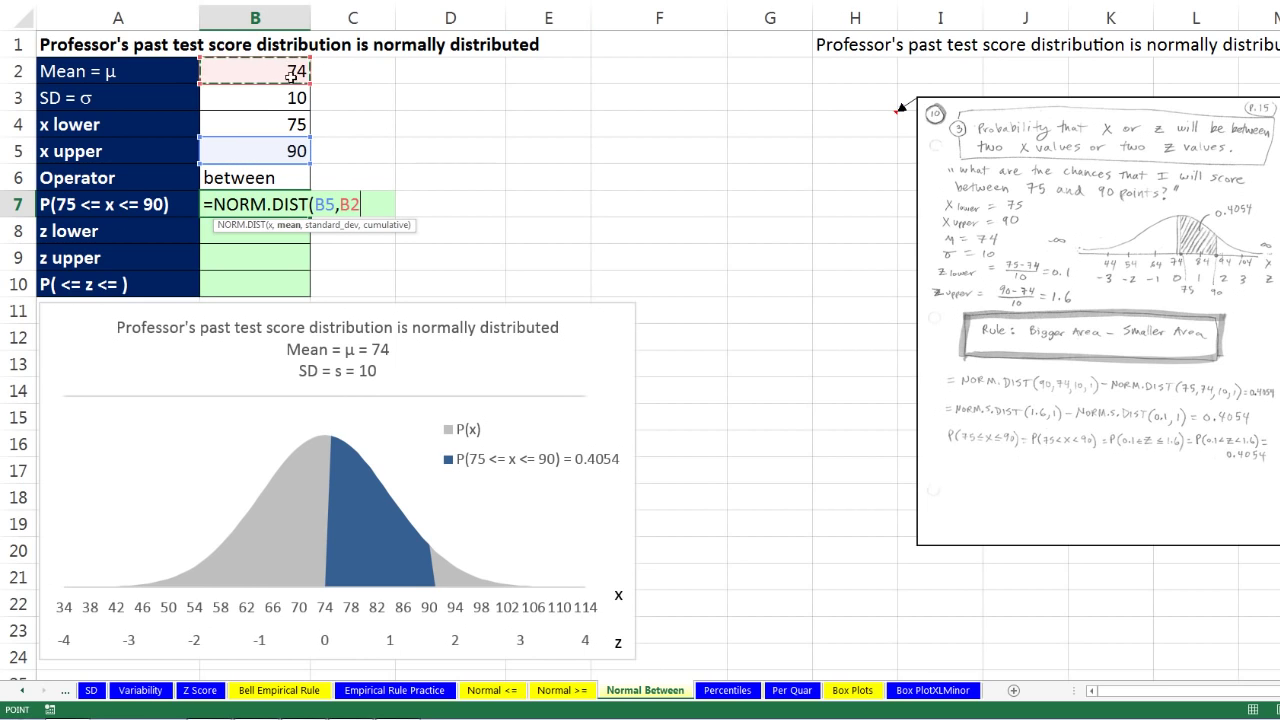
{"action": "type", "text": ","}
{"action": "left_click", "coordinate": [293, 95]}
{"action": "type", "text": ",1"}
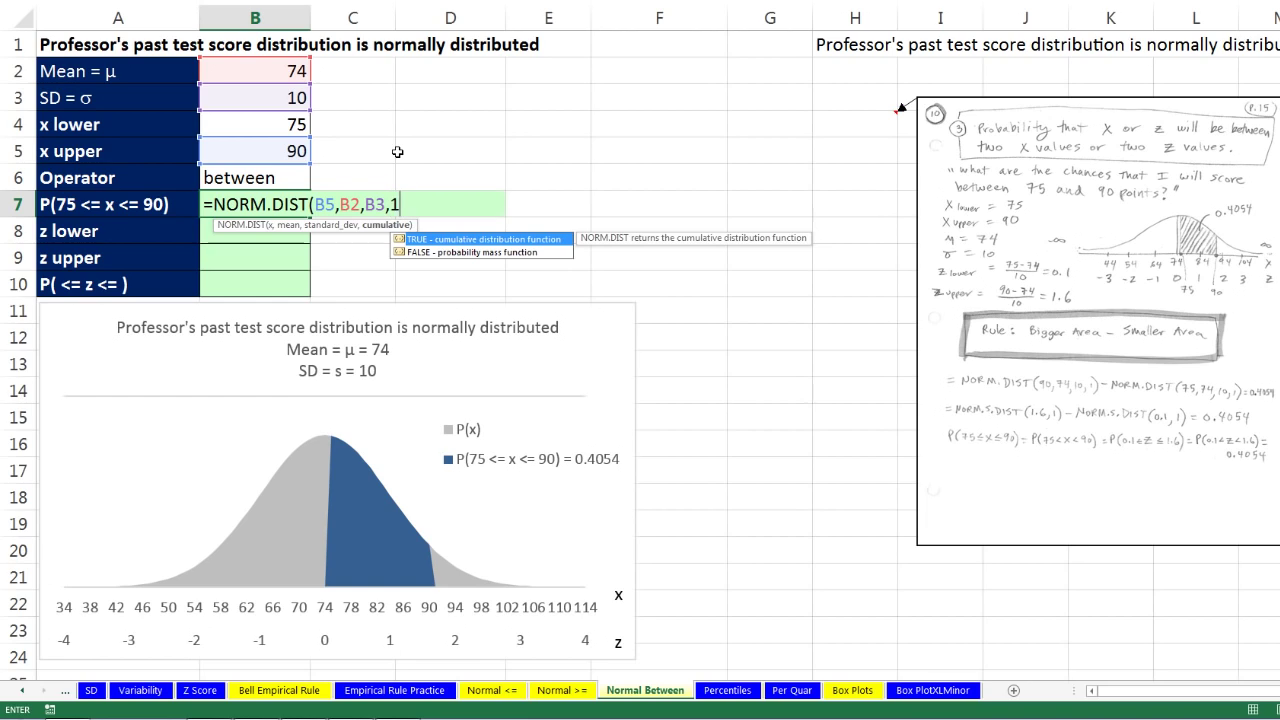
Step: Subtract the lower area NORM.DIST(B4,B2,B3,1) in B7 and enter the formula =NORM.DIST(B5,B2,B3,1)-NORM.DIST(B4,B2,B3,1)
{"action": "type", "text": ")-norm"}
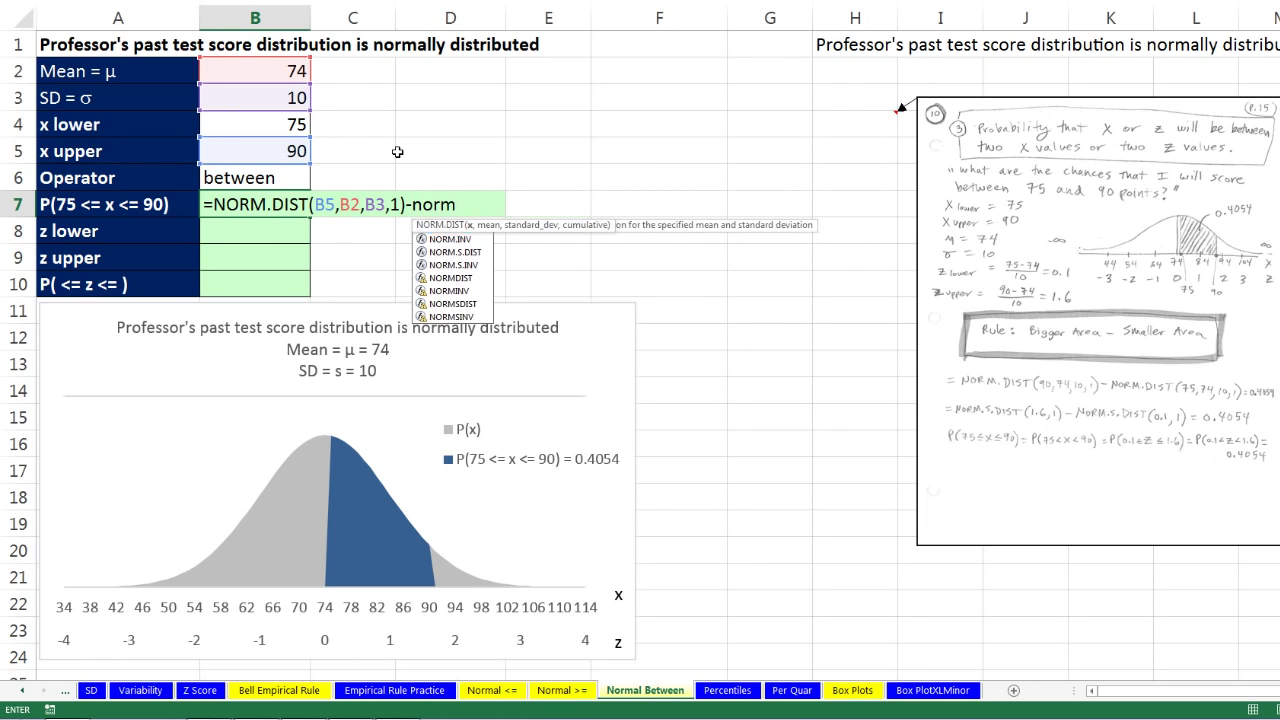
{"action": "key", "text": "Tab"}
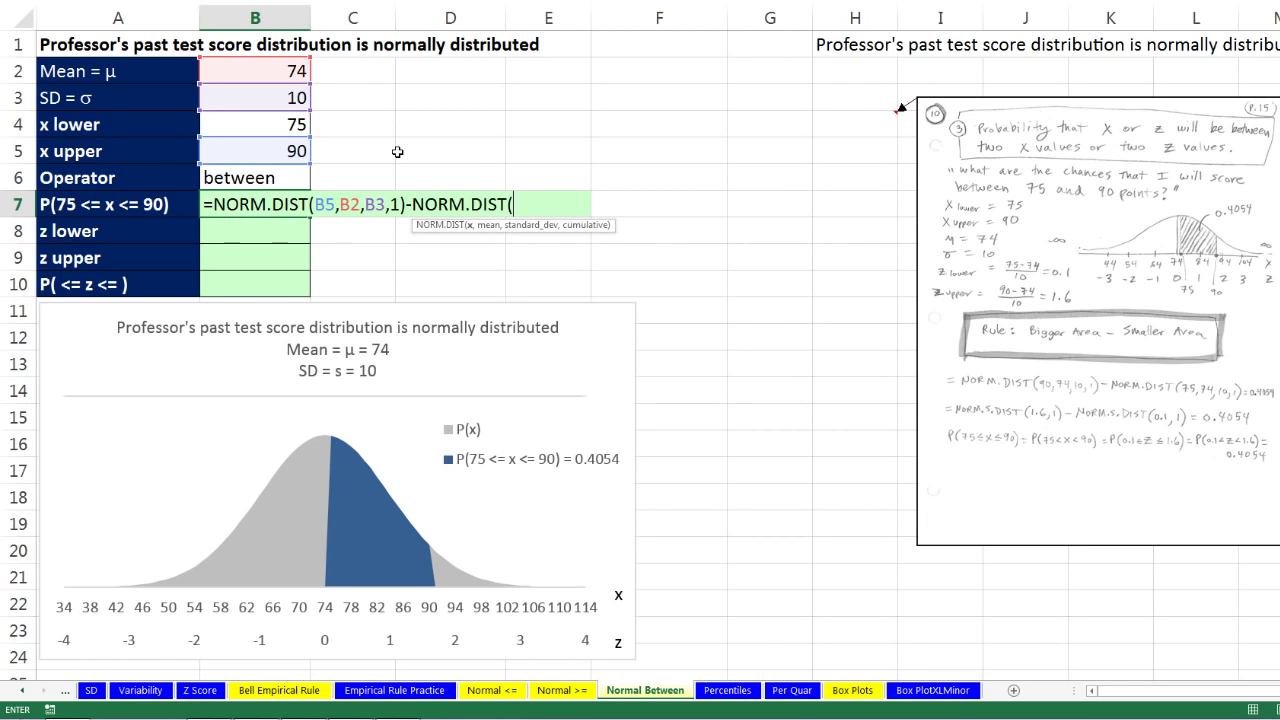
{"action": "left_click", "coordinate": [300, 122]}
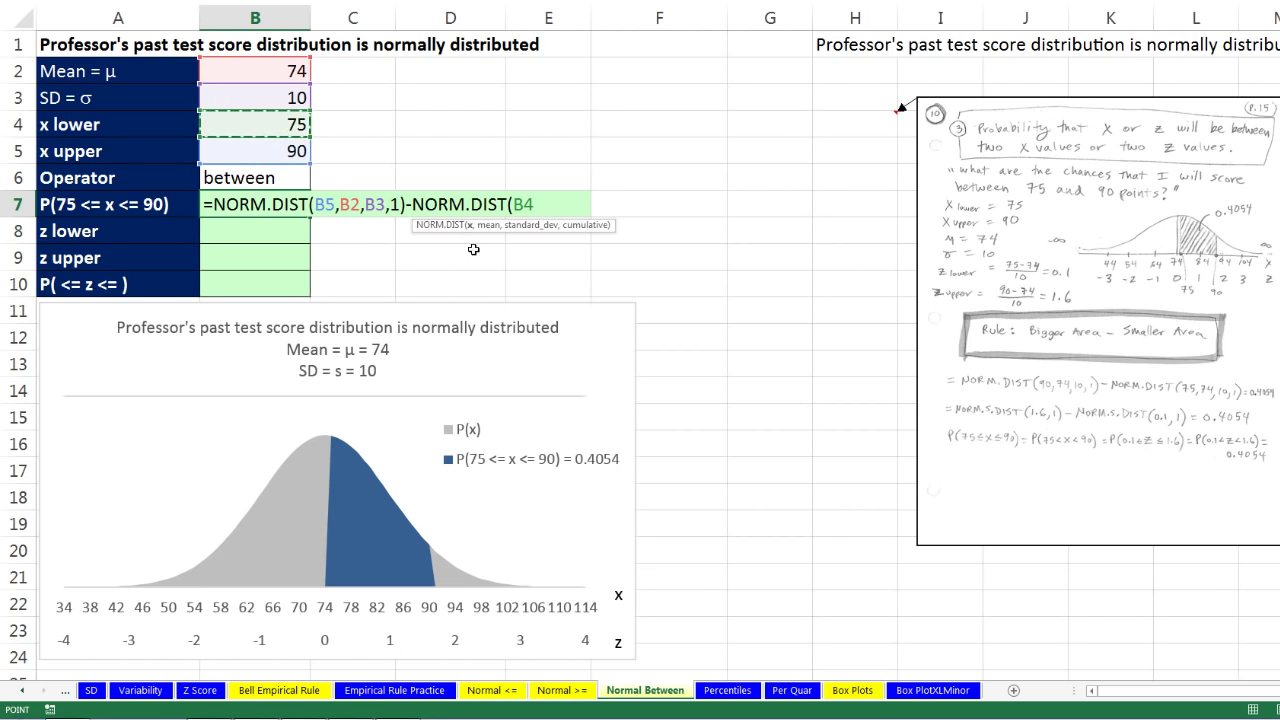
{"action": "type", "text": ","}
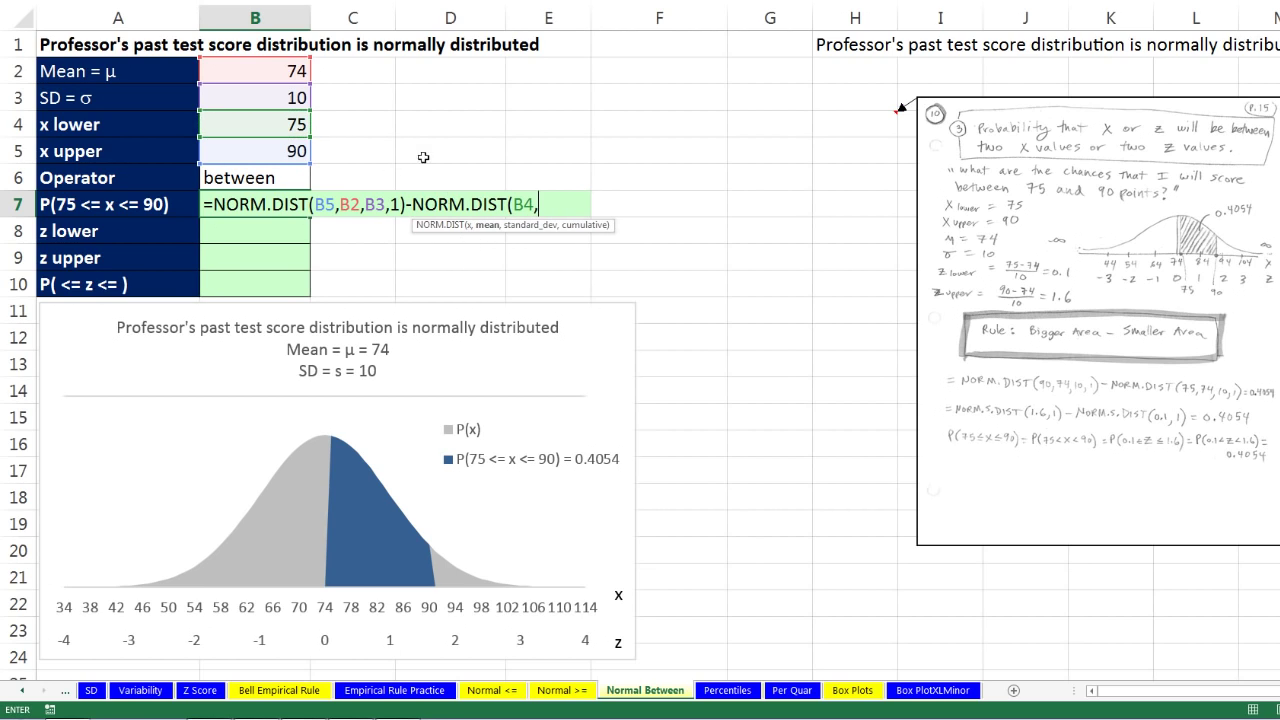
{"action": "left_click", "coordinate": [294, 74]}
{"action": "type", "text": ","}
{"action": "left_click", "coordinate": [288, 102]}
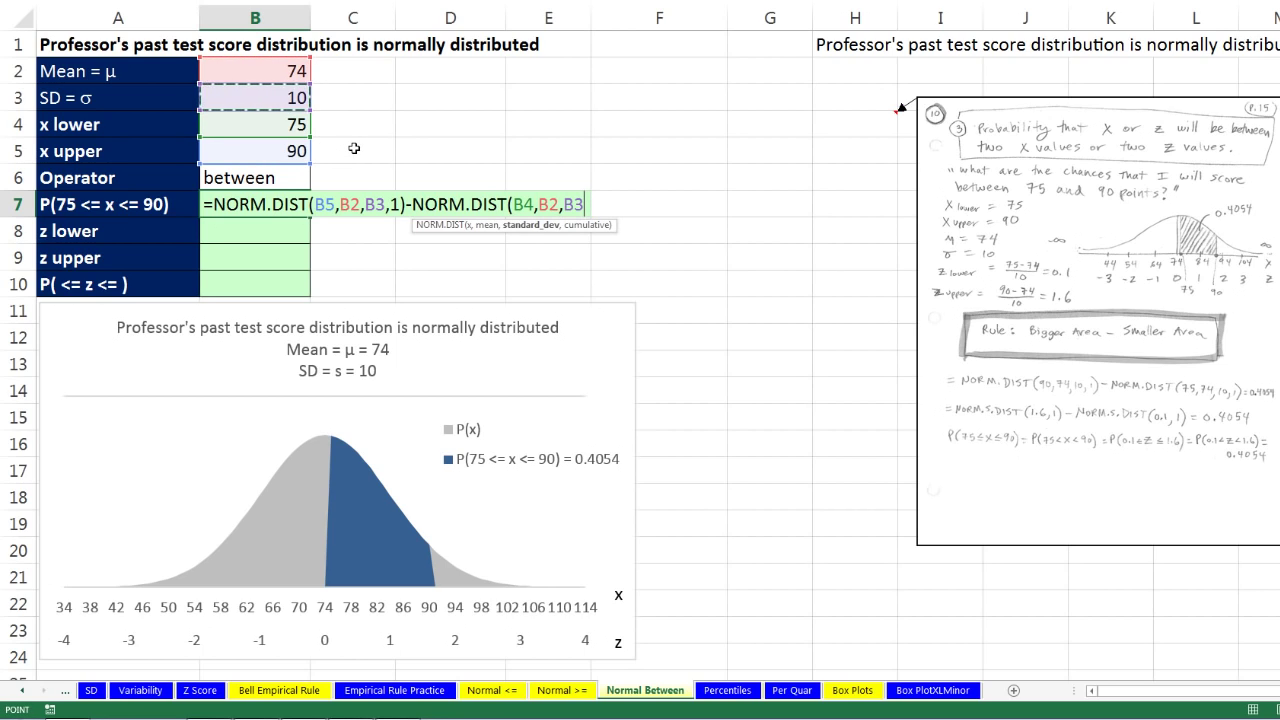
{"action": "type", "text": ",1)"}
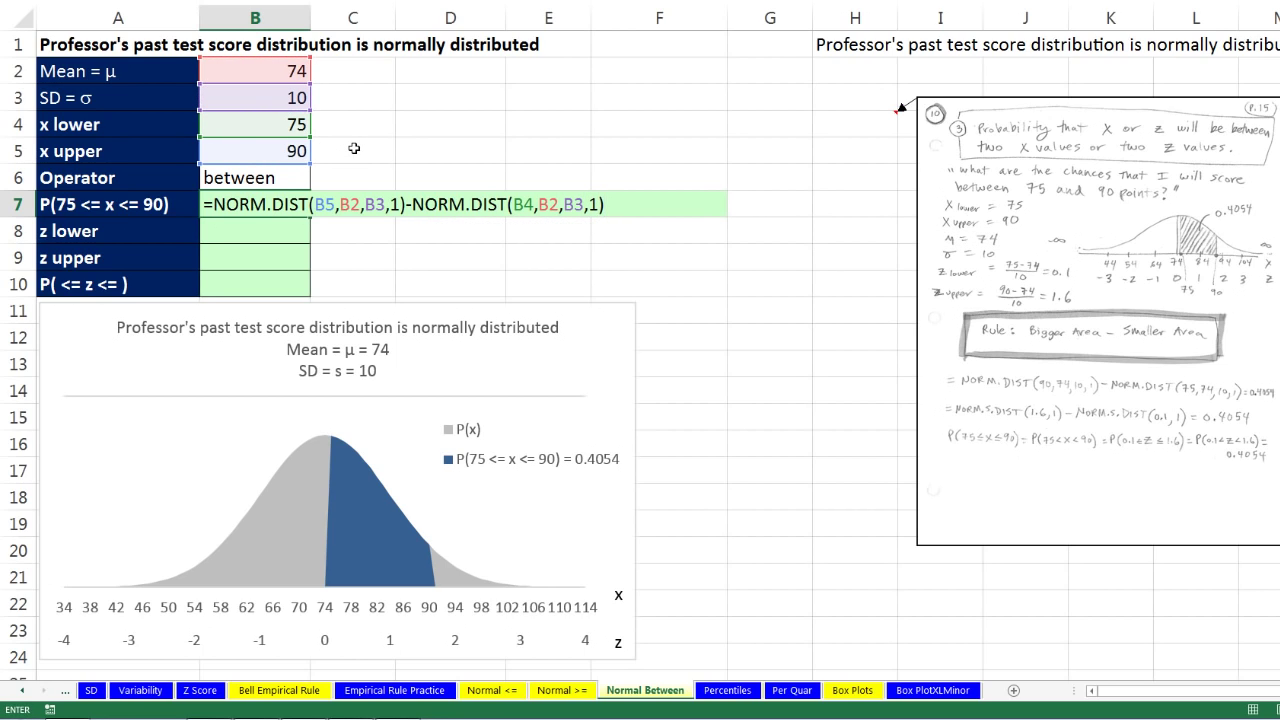
{"action": "key", "text": "ctrl+Return"}
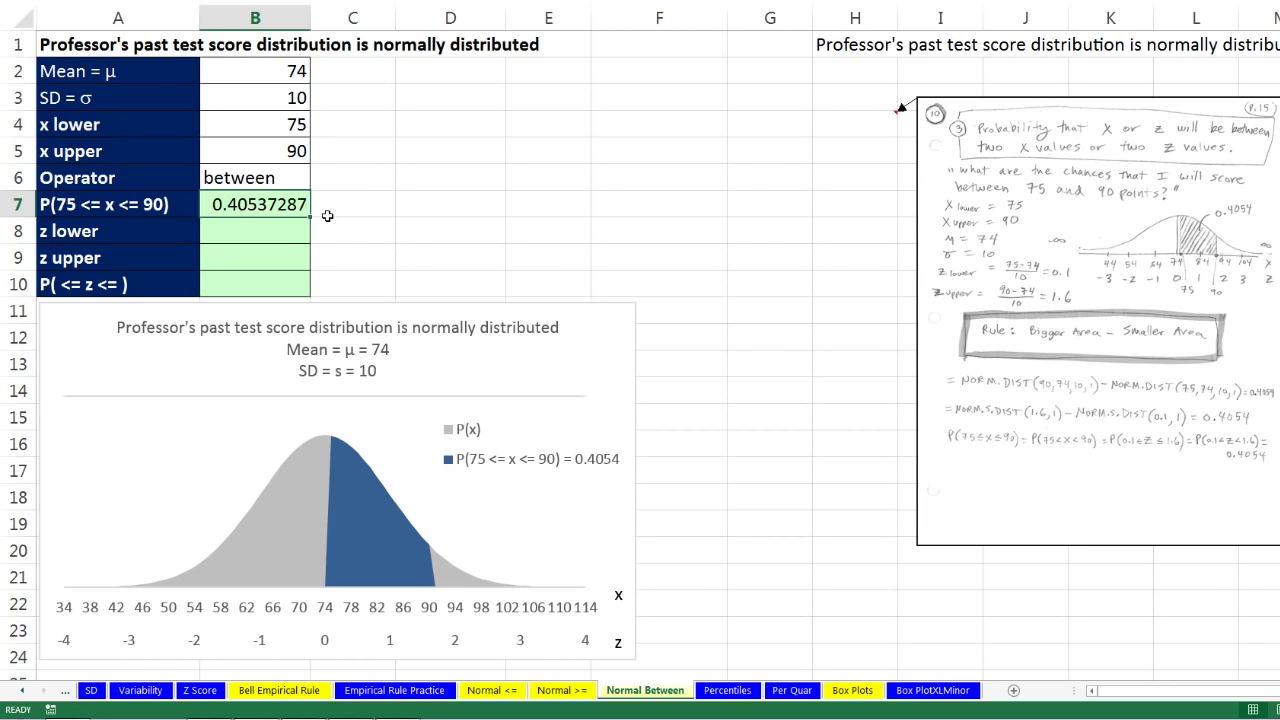
Step: Start the z lower formula in cell B8 with the lower x minus the mean, =(B4-B2
{"action": "left_click", "coordinate": [292, 230]}
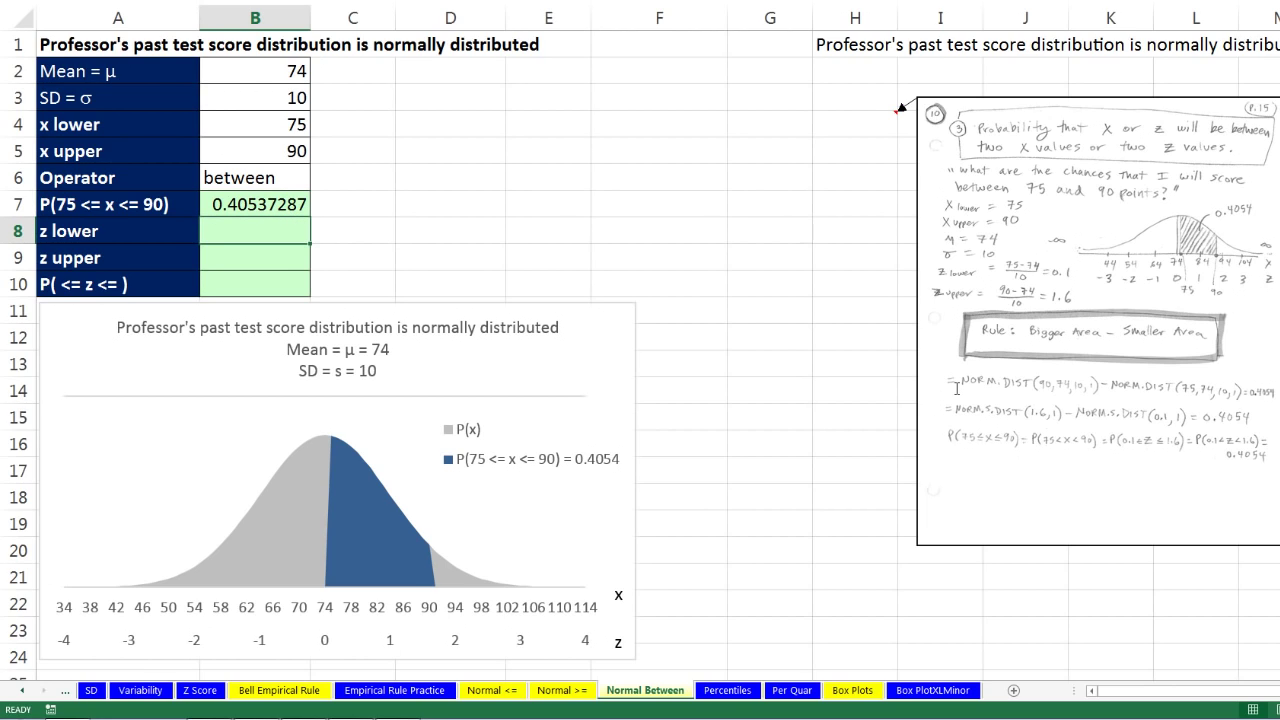
{"action": "type", "text": "=("}
{"action": "key", "text": "Up"}
{"action": "key", "text": "Up"}
{"action": "key", "text": "Up"}
{"action": "key", "text": "Up"}
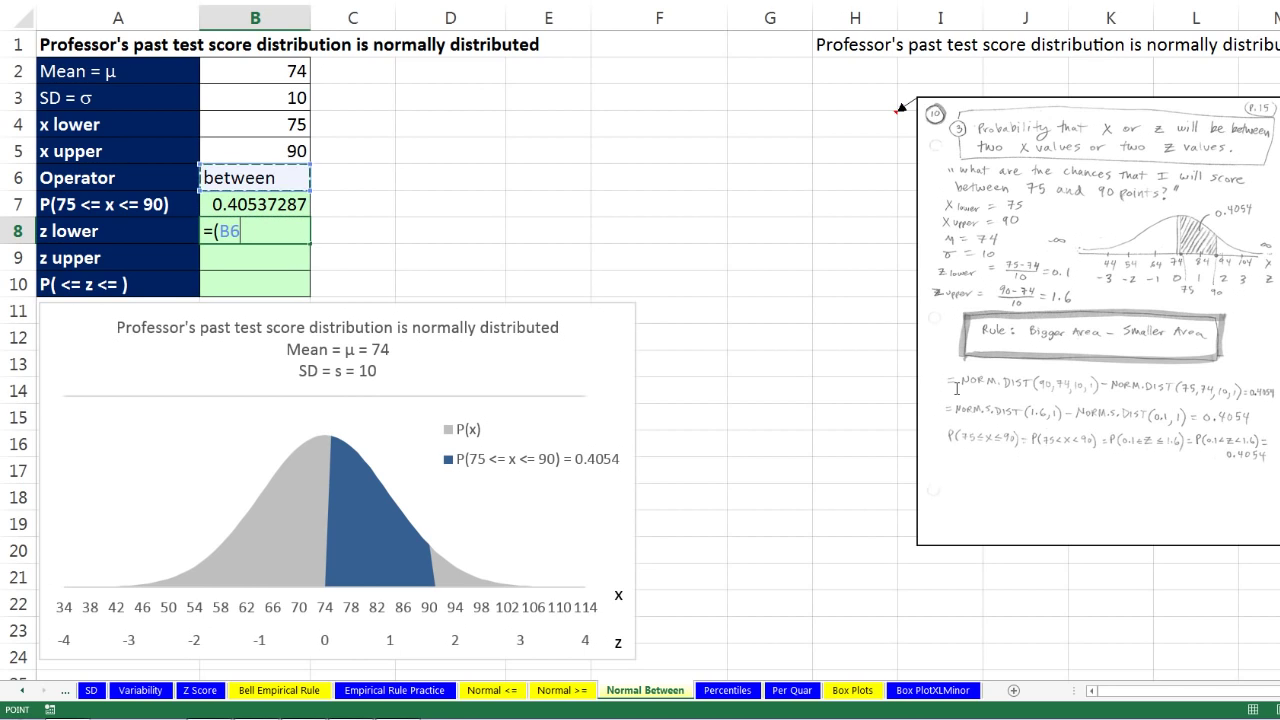
{"action": "type", "text": "-"}
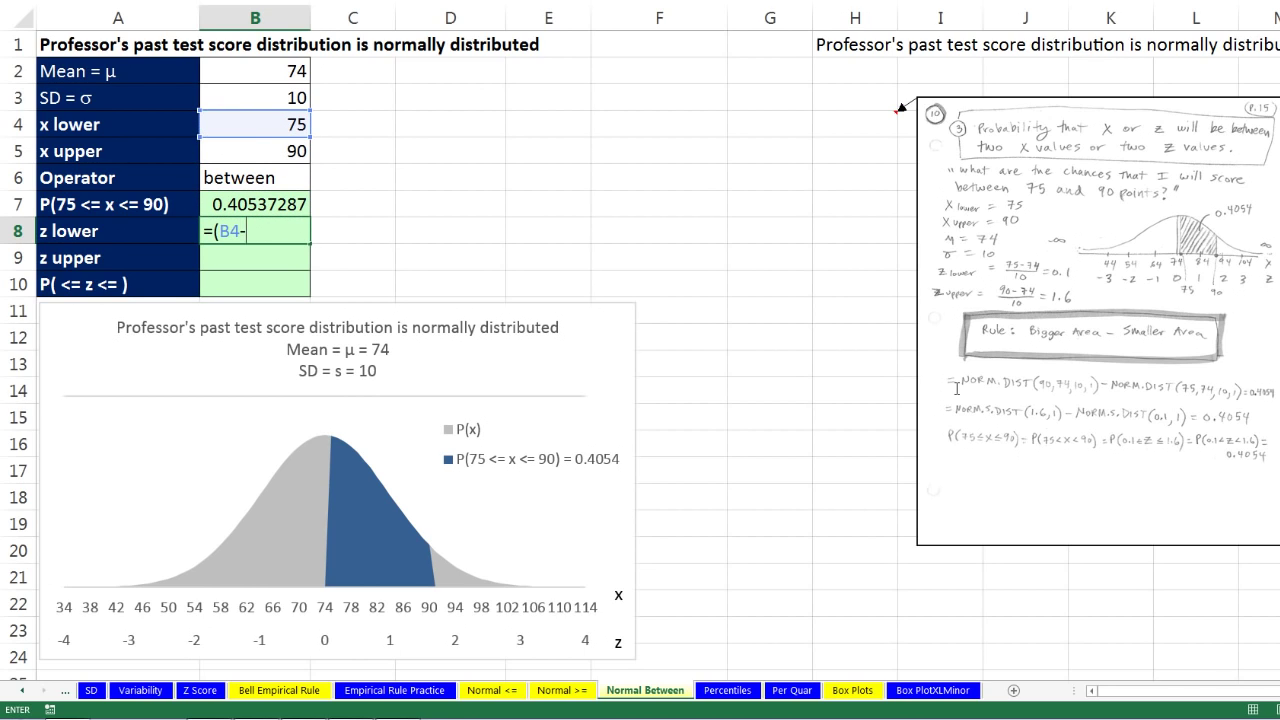
{"action": "key", "text": "Up"}
{"action": "key", "text": "Up"}
{"action": "key", "text": "Up"}
{"action": "key", "text": "Up"}
{"action": "key", "text": "Up"}
{"action": "key", "text": "Up"}
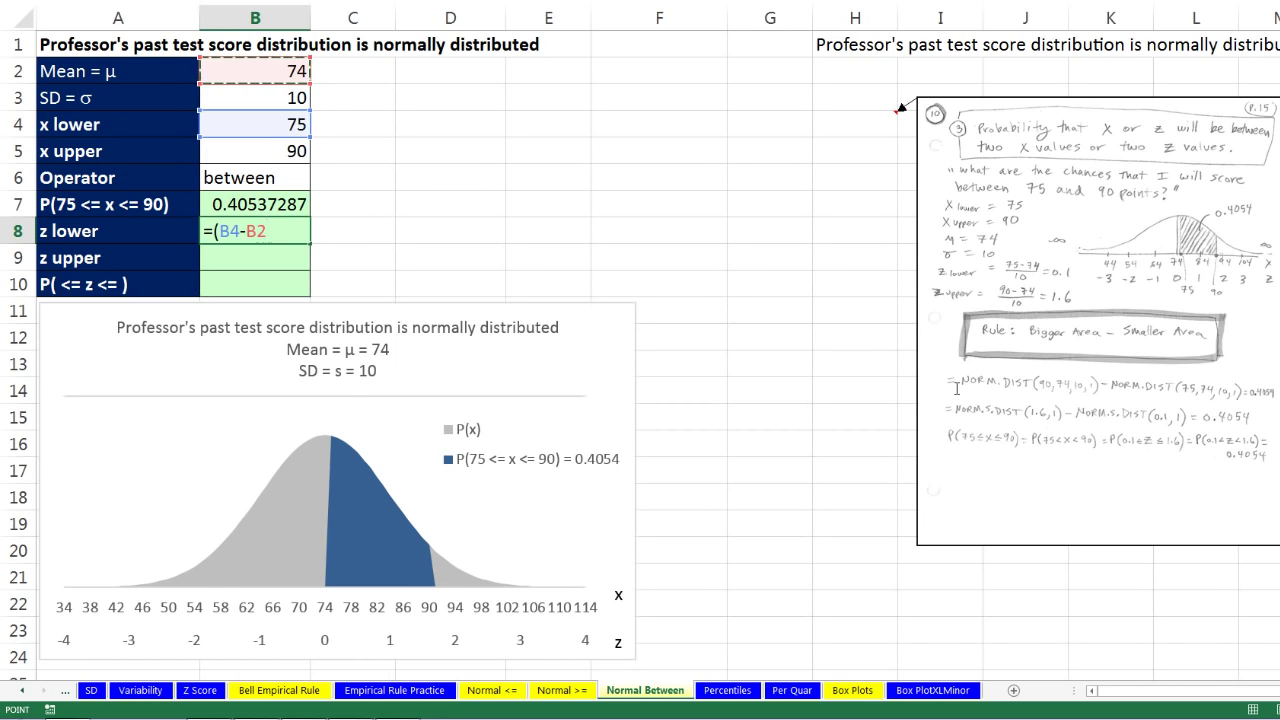
Step: Divide the deviation in B8 by the standard deviation in B3 and enter the formula =(B4-B2)/B3
{"action": "type", "text": ")/"}
{"action": "key", "text": "Up"}
{"action": "key", "text": "Up"}
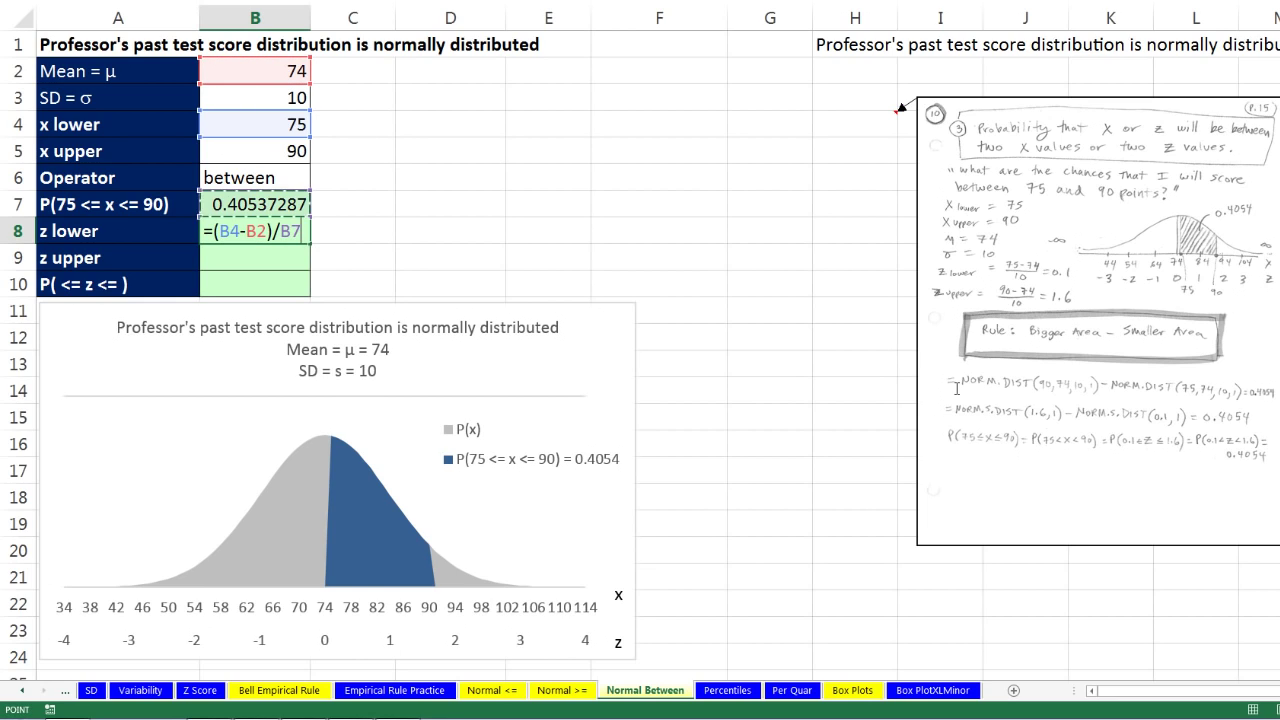
{"action": "key", "text": "Up"}
{"action": "key", "text": "Up"}
{"action": "key", "text": "Up"}
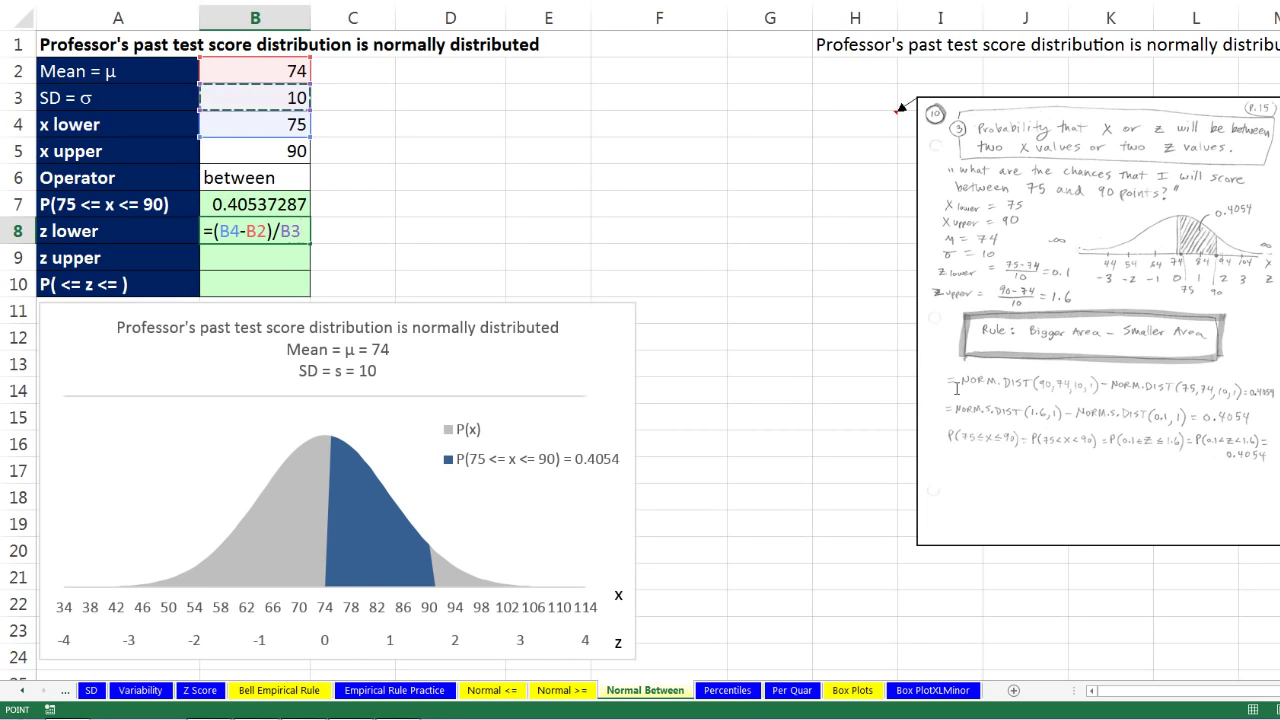
{"action": "key", "text": "ctrl+Return"}
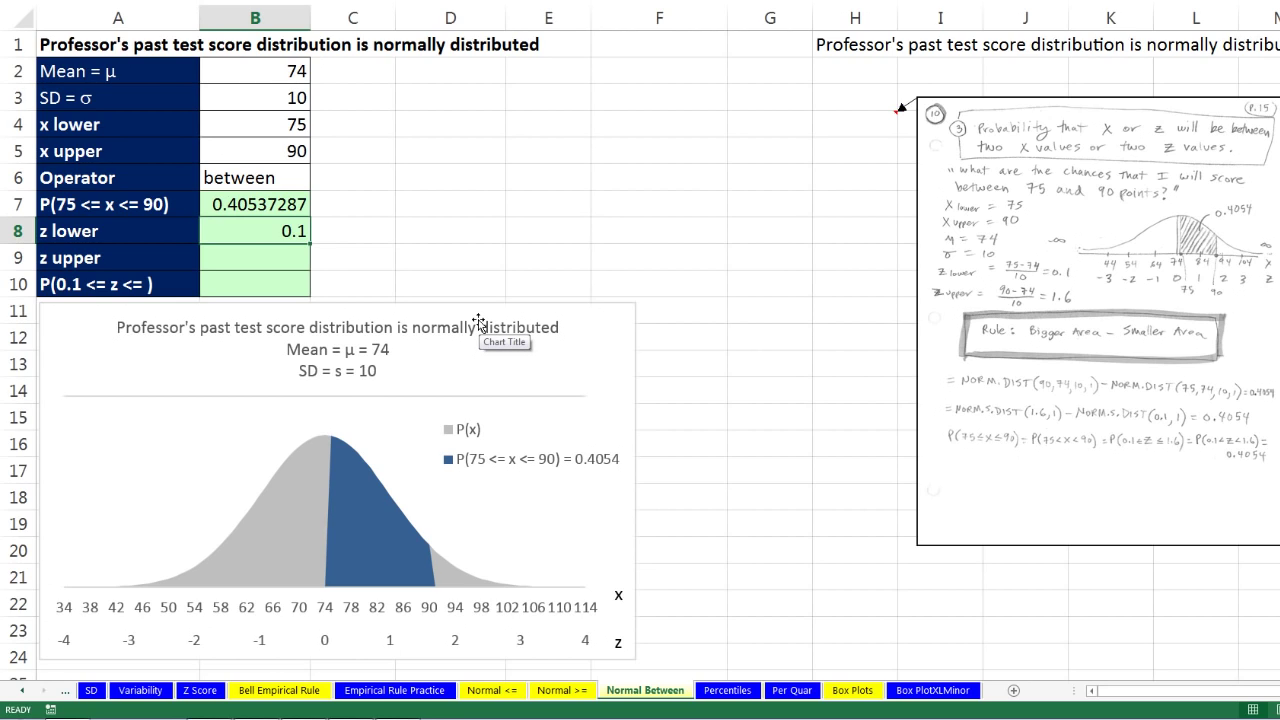
Step: Start the z upper formula in cell B9 with the upper x minus the mean, =(B5-B2
{"action": "key", "text": "Down"}
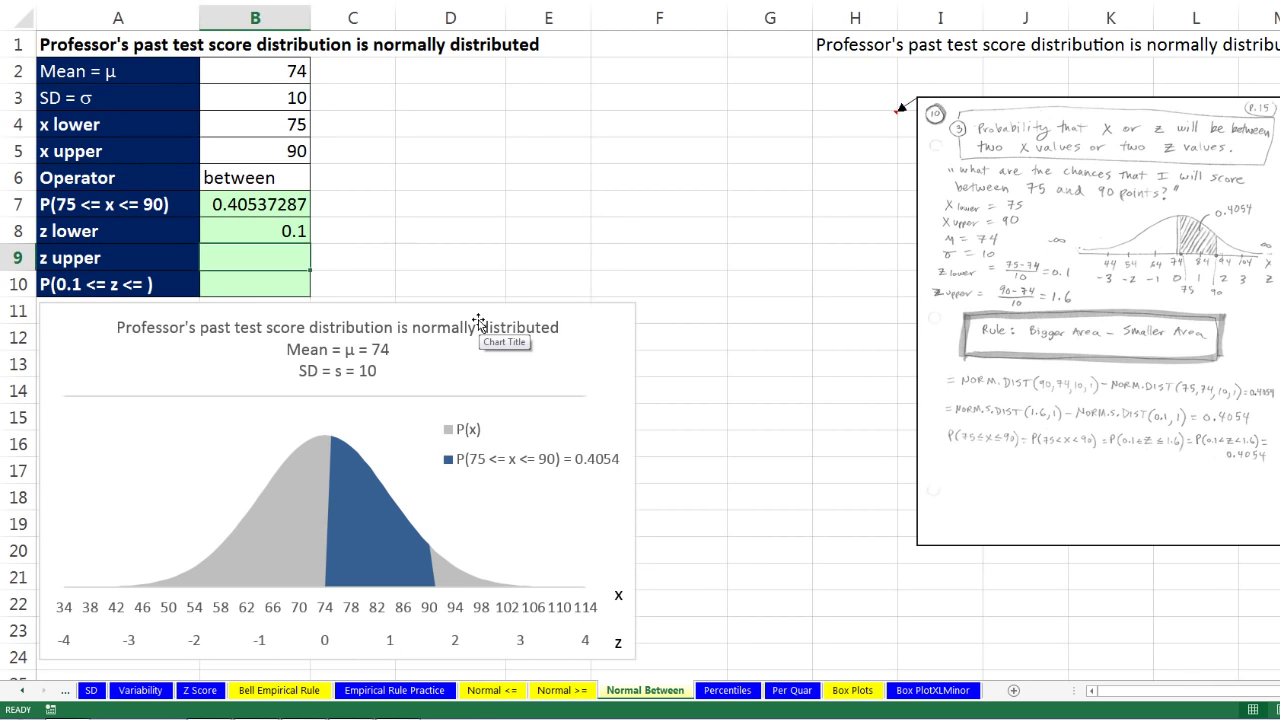
{"action": "type", "text": "=("}
{"action": "key", "text": "Up"}
{"action": "key", "text": "Up"}
{"action": "key", "text": "Up"}
{"action": "key", "text": "Up"}
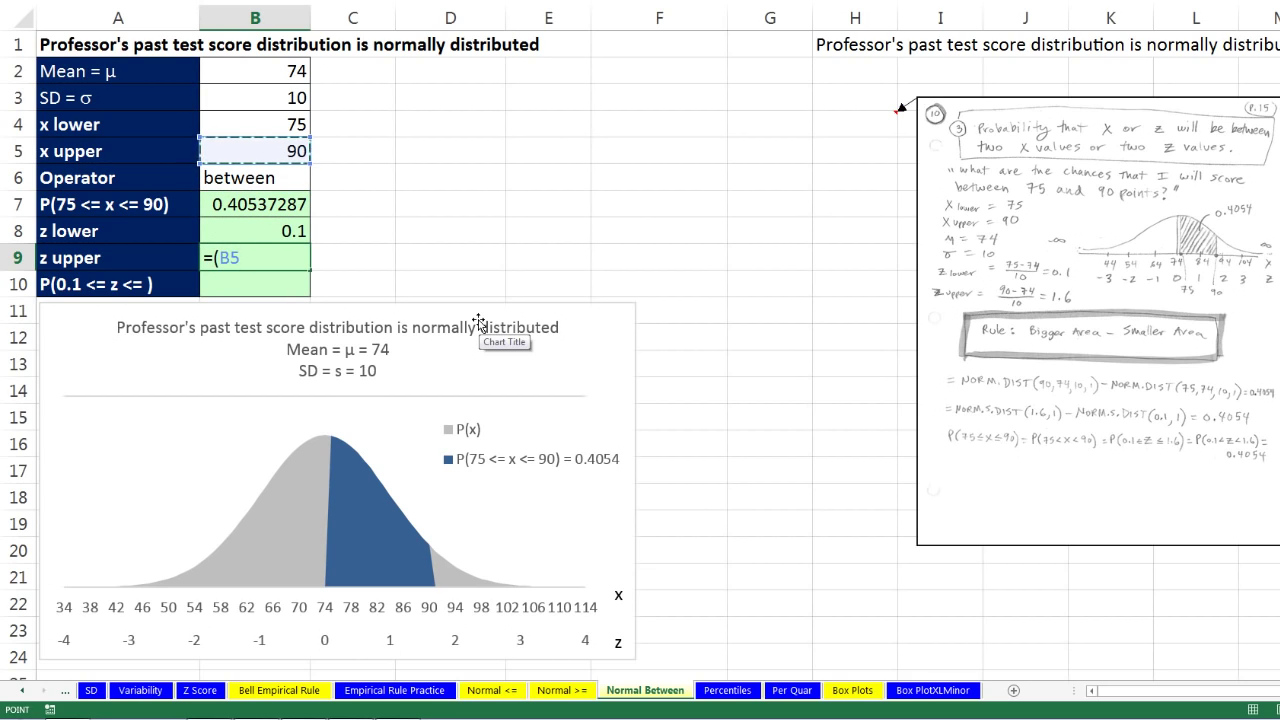
{"action": "type", "text": "-"}
{"action": "key", "text": "Up"}
{"action": "key", "text": "Up"}
{"action": "key", "text": "Up"}
{"action": "key", "text": "Up"}
{"action": "key", "text": "Up"}
{"action": "key", "text": "Up"}
{"action": "key", "text": "Up"}
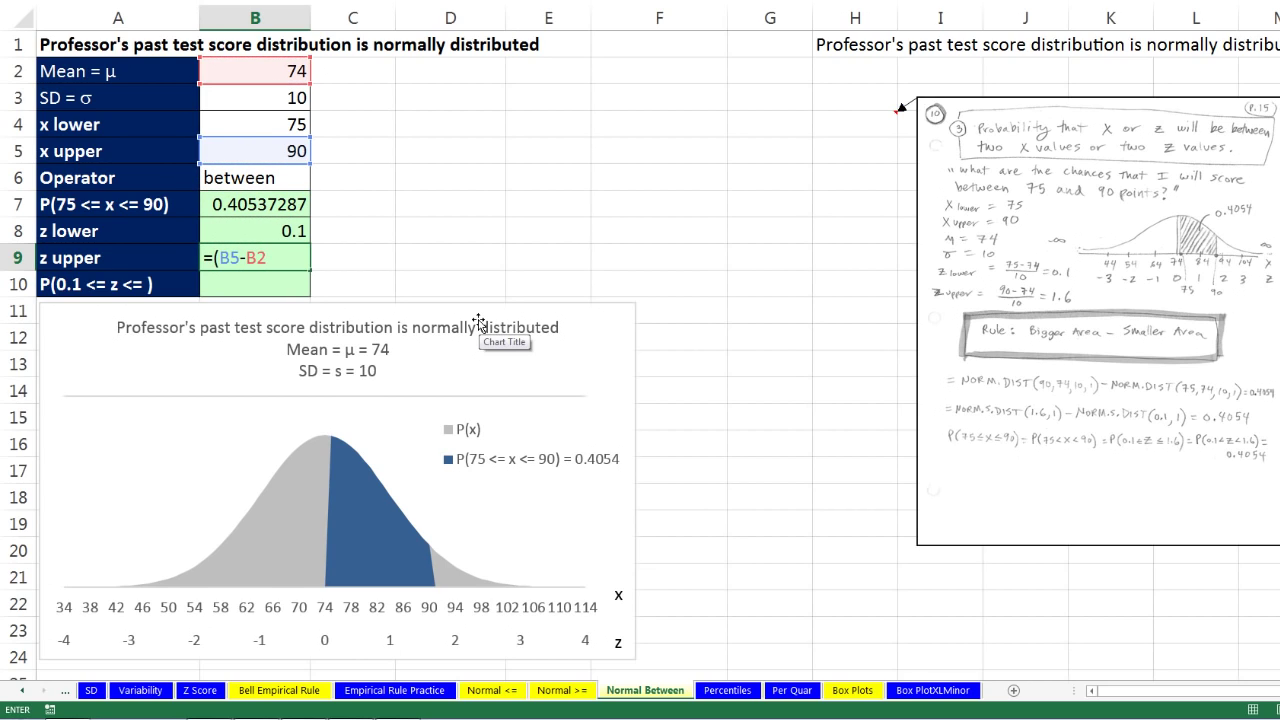
Step: Divide the deviation in B9 by the standard deviation in B3 and enter the formula =(B5-B2)/B3
{"action": "type", "text": ")/"}
{"action": "key", "text": "Up"}
{"action": "key", "text": "Up"}
{"action": "key", "text": "Up"}
{"action": "key", "text": "Up"}
{"action": "key", "text": "Up"}
{"action": "key", "text": "Up"}
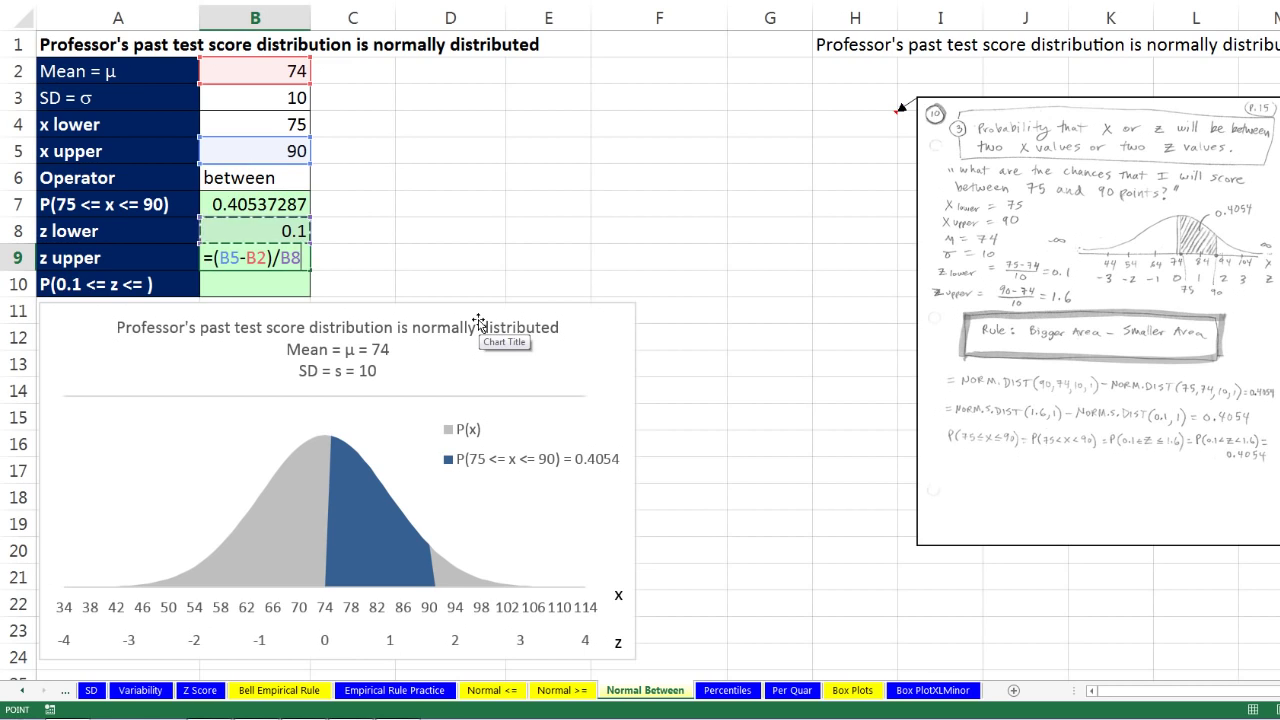
{"action": "key", "text": "ctrl+Return"}
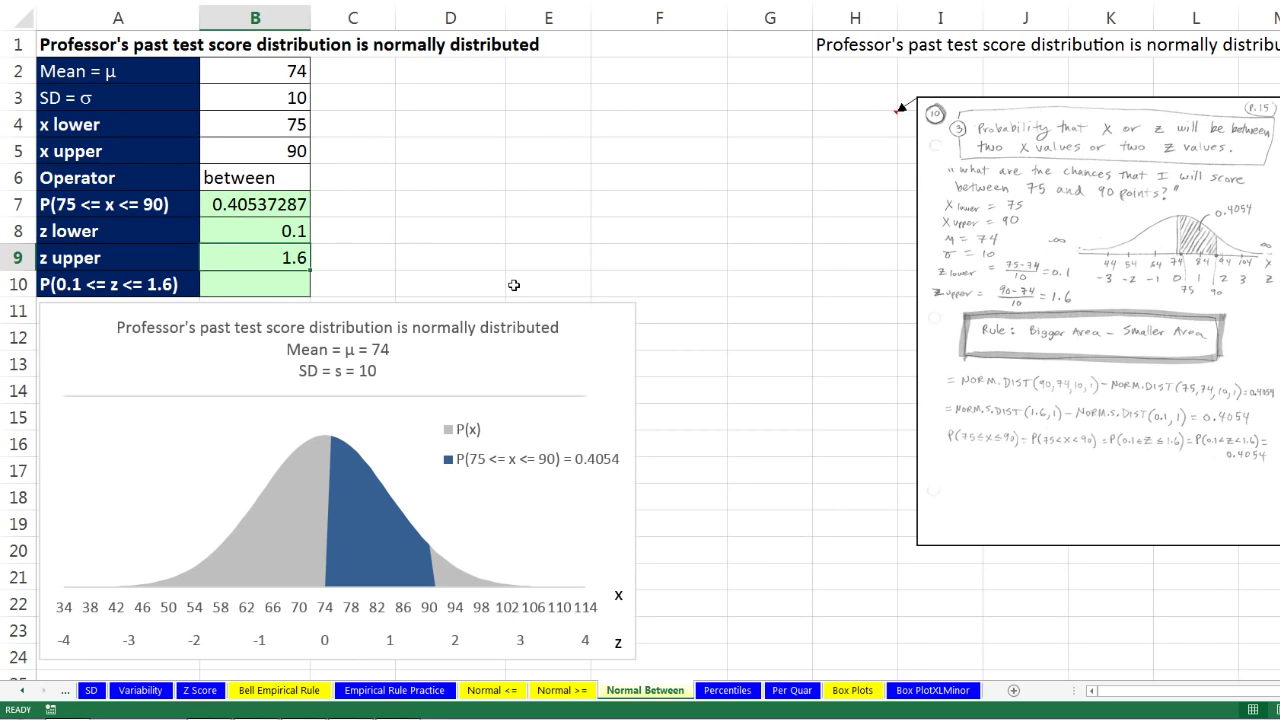
Step: Start the z probability formula in cell B10 with the cumulative area up to z upper, =NORM.S.DIST(B9,1)
{"action": "left_click", "coordinate": [271, 284]}
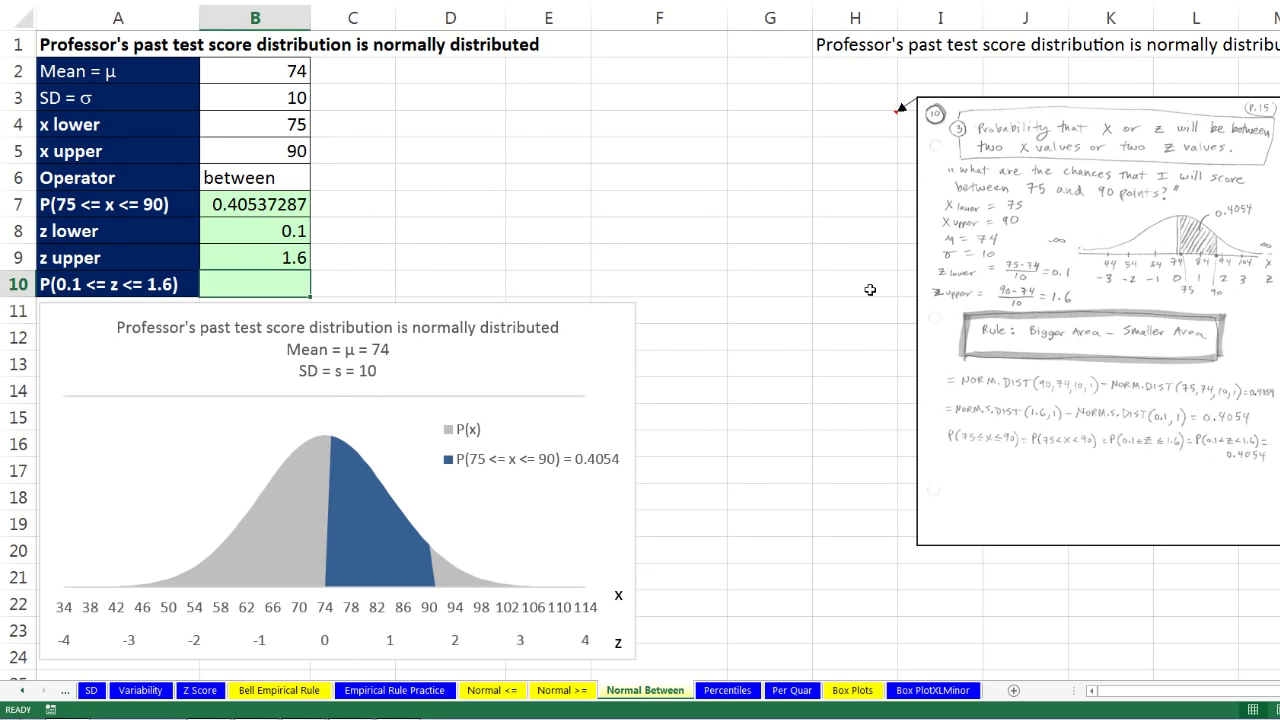
{"action": "type", "text": "=norm"}
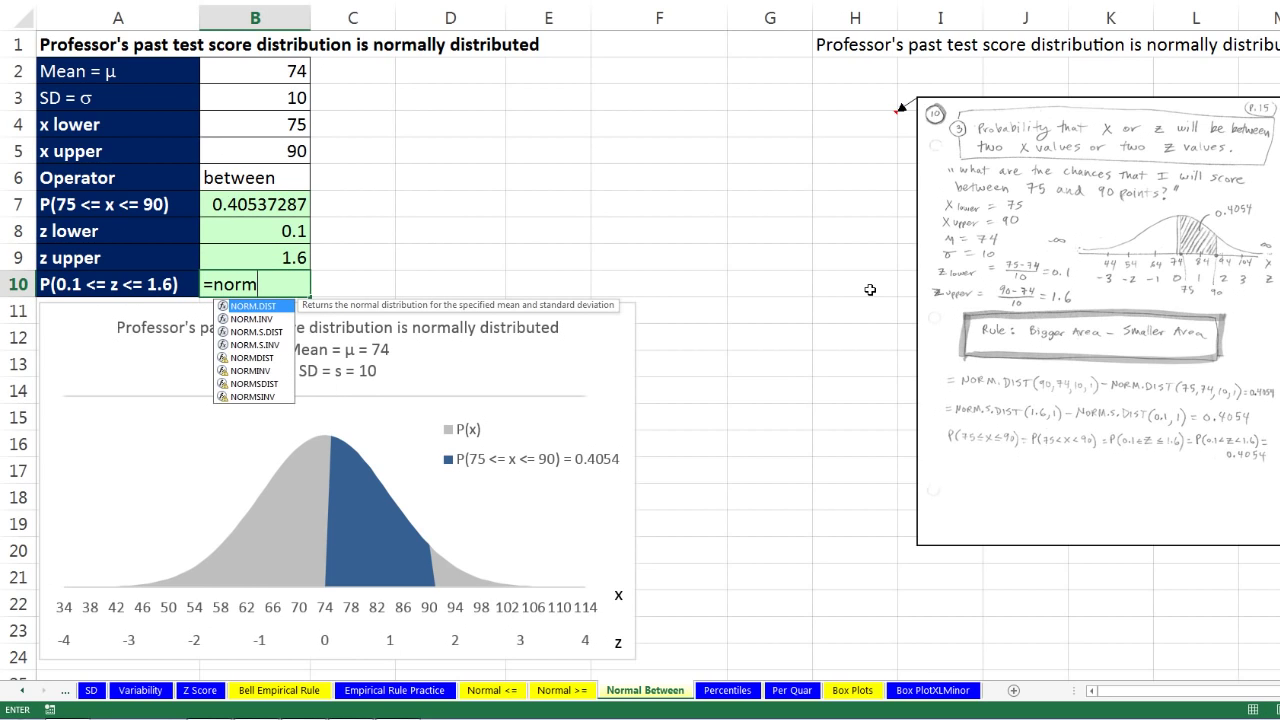
{"action": "type", "text": ".s"}
{"action": "key", "text": "Tab"}
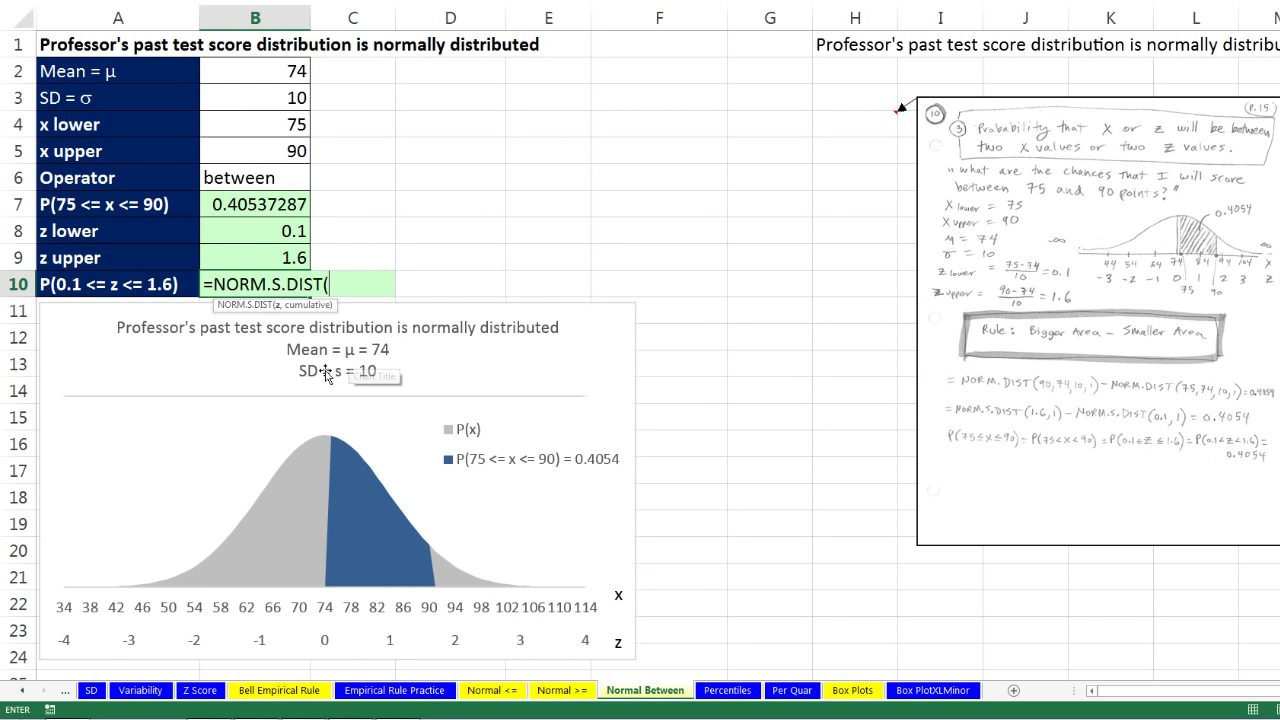
{"action": "left_click", "coordinate": [284, 257]}
{"action": "type", "text": ","}
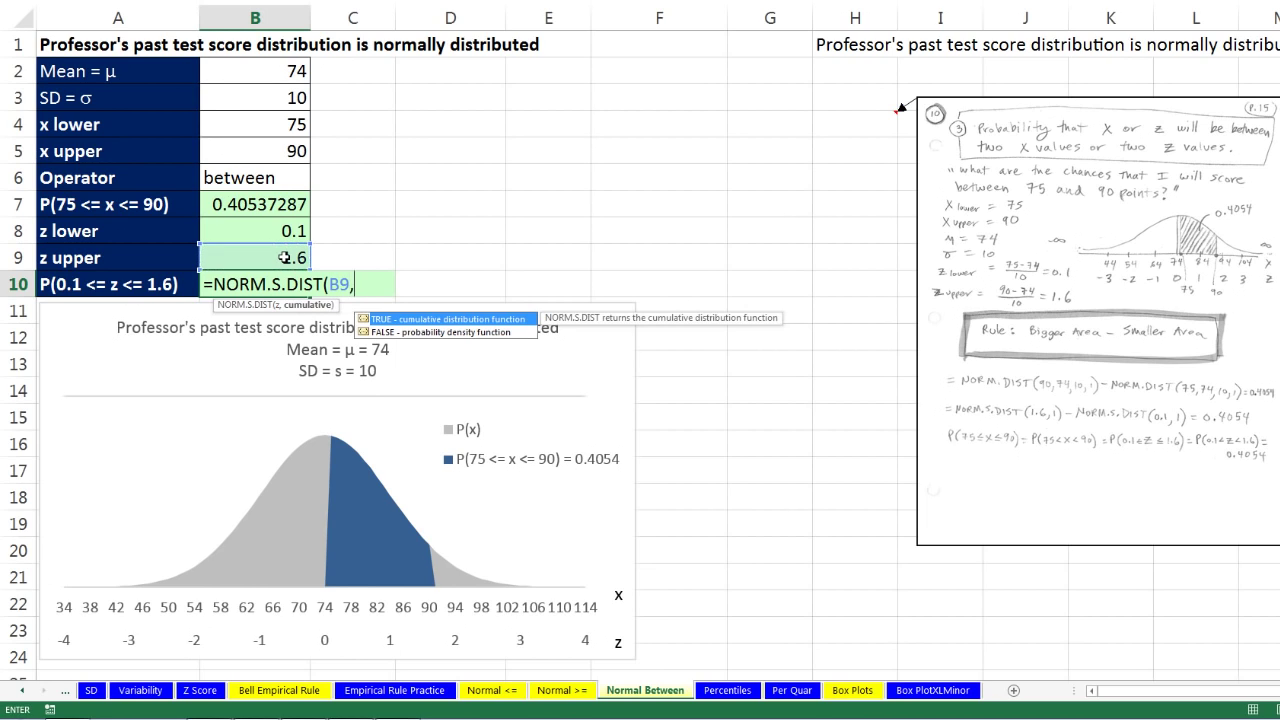
{"action": "type", "text": "1)"}
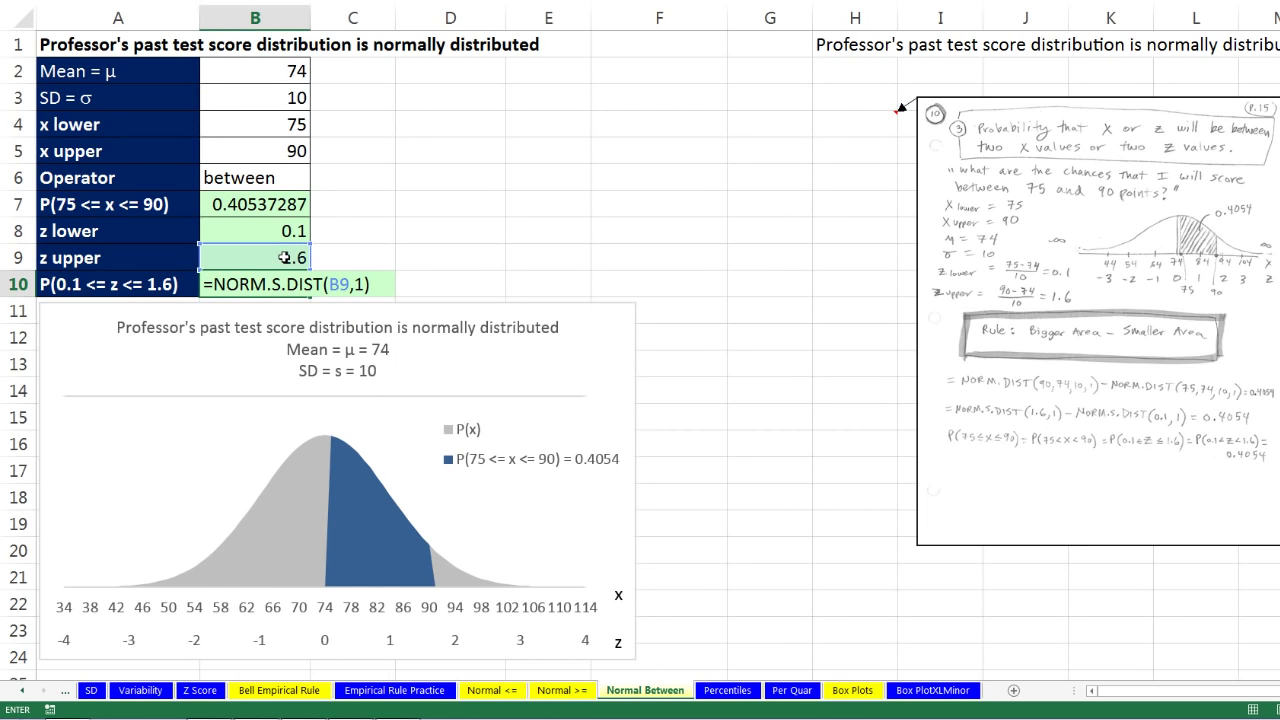
Step: Subtract the cumulative area for z lower in B10 and enter the formula =NORM.S.DIST(B9,1)-NORM.S.DIST(B8,1)
{"action": "type", "text": "-norm.s"}
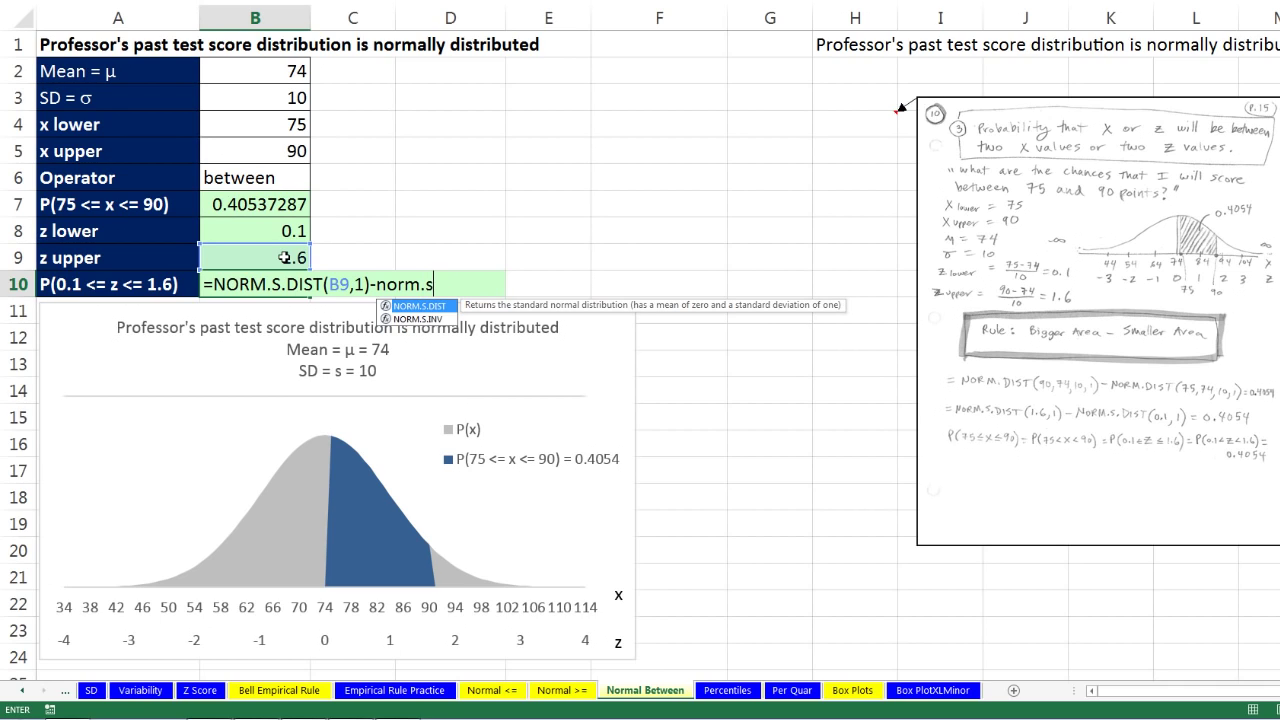
{"action": "key", "text": "Tab"}
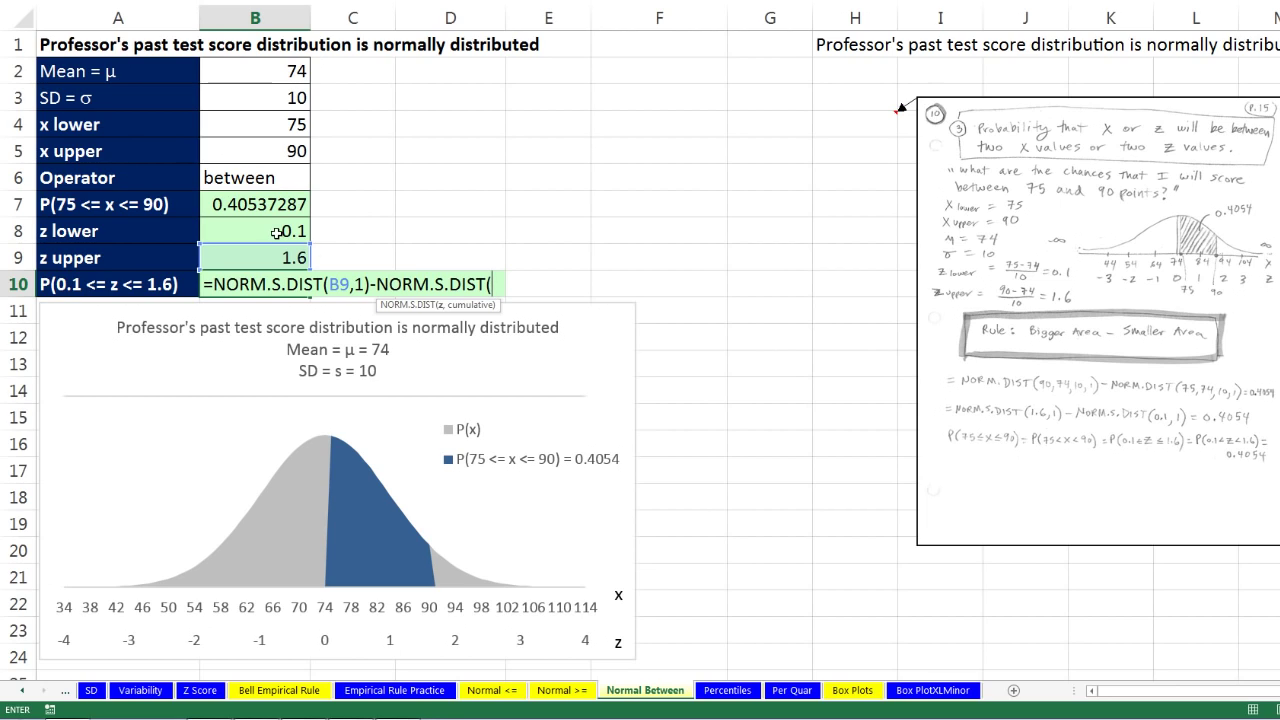
{"action": "left_click", "coordinate": [277, 234]}
{"action": "type", "text": ",1)"}
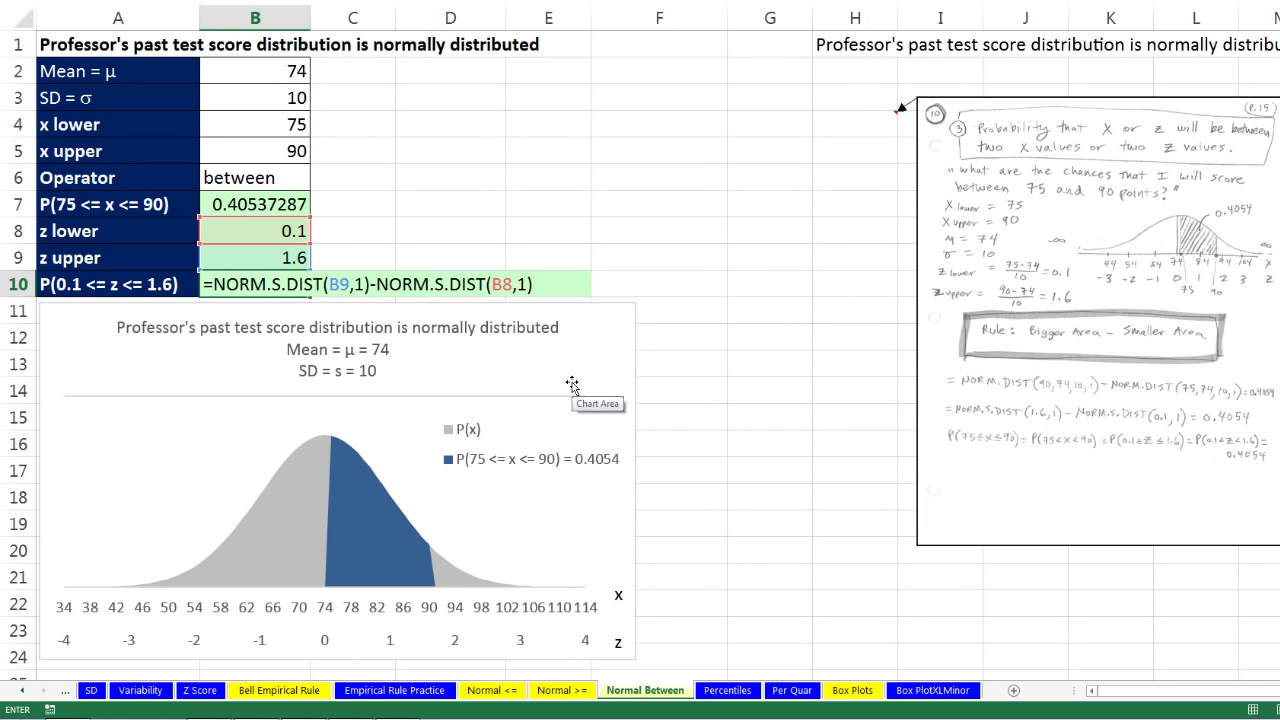
{"action": "key", "text": "ctrl+Return"}
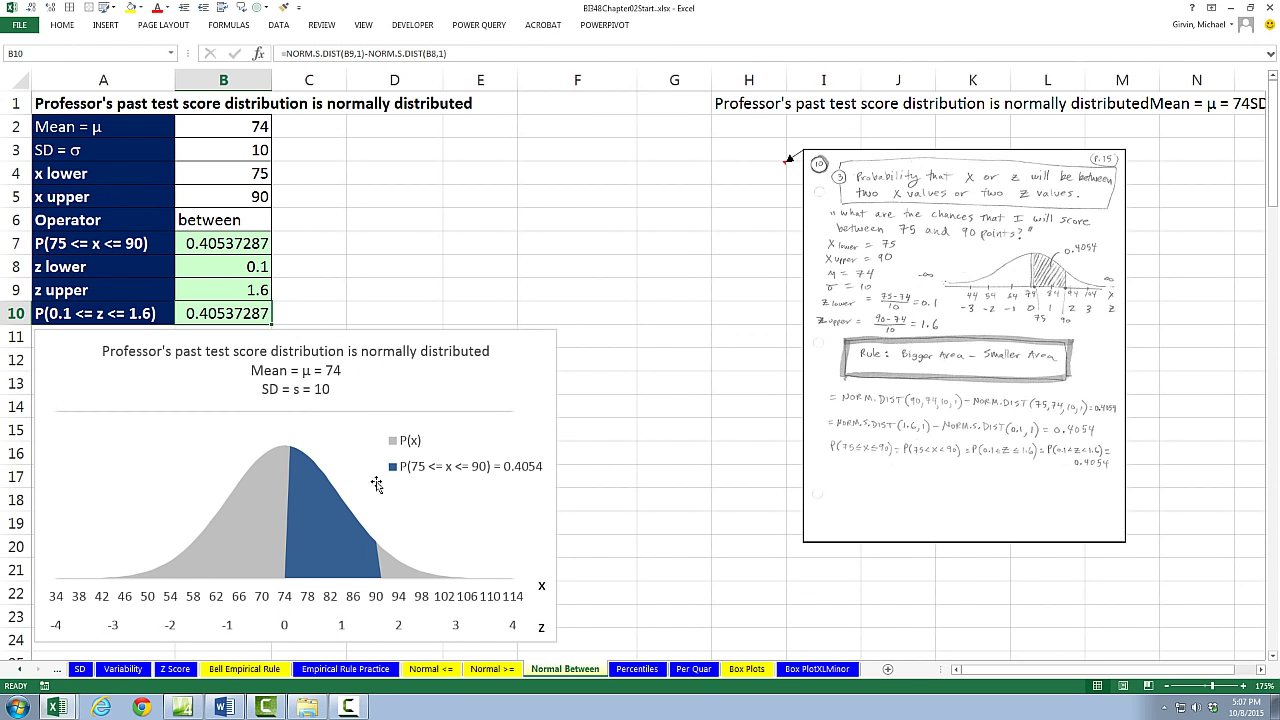
Step: On the Empirical Rule Practice sheet, start a NORM.DIST formula in cell B8 with the x value from B7
{"action": "left_click", "coordinate": [365, 669]}
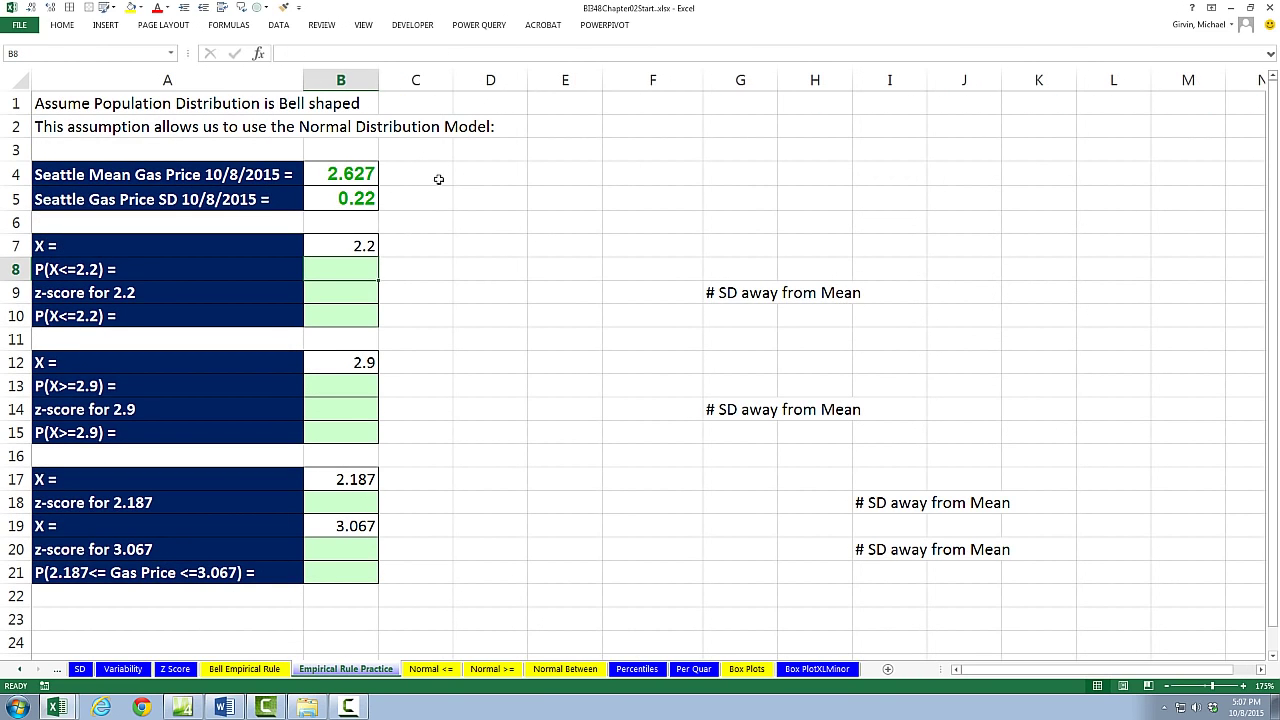
{"action": "left_click", "coordinate": [397, 173]}
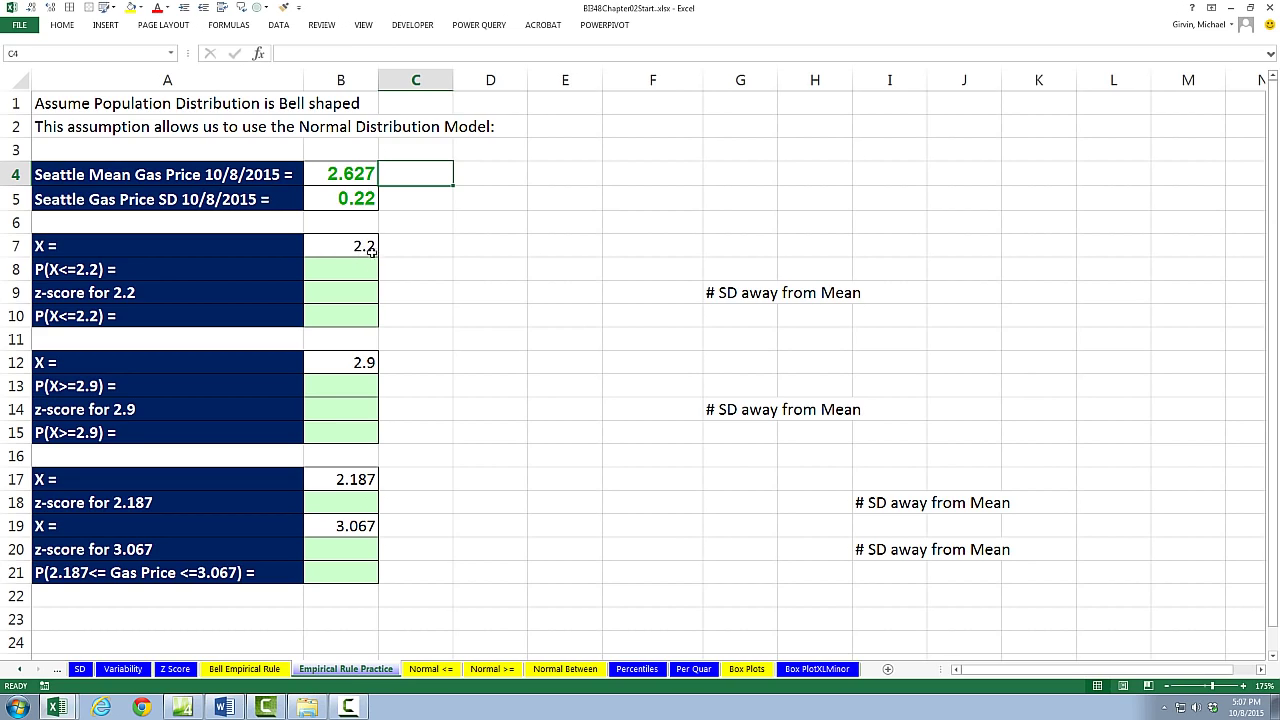
{"action": "left_click", "coordinate": [363, 268]}
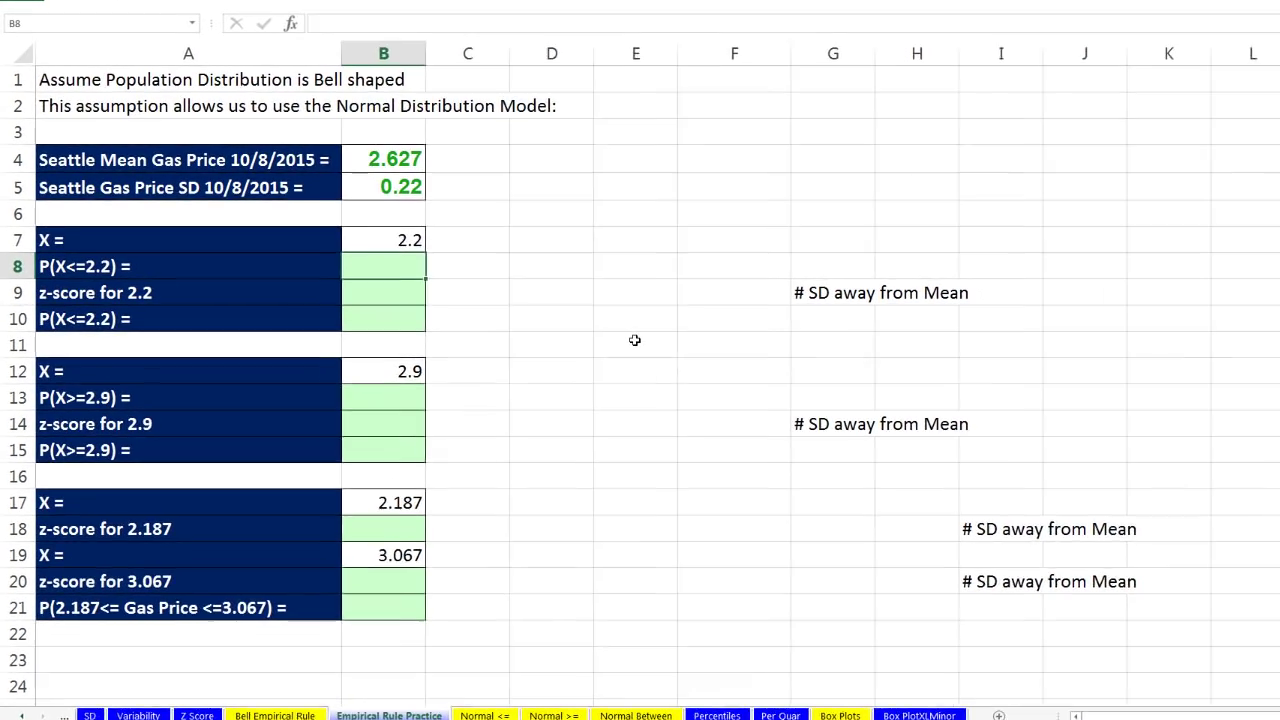
{"action": "type", "text": "="}
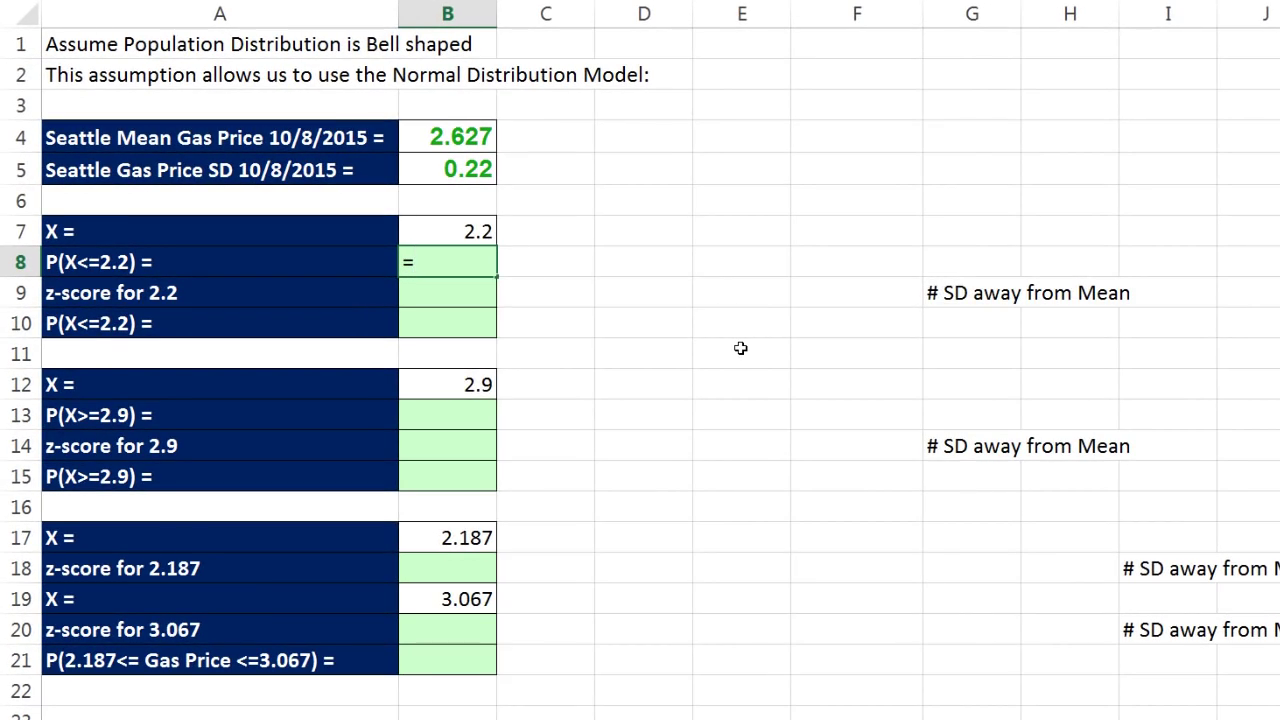
{"action": "type", "text": "norm"}
{"action": "key", "text": "Tab"}
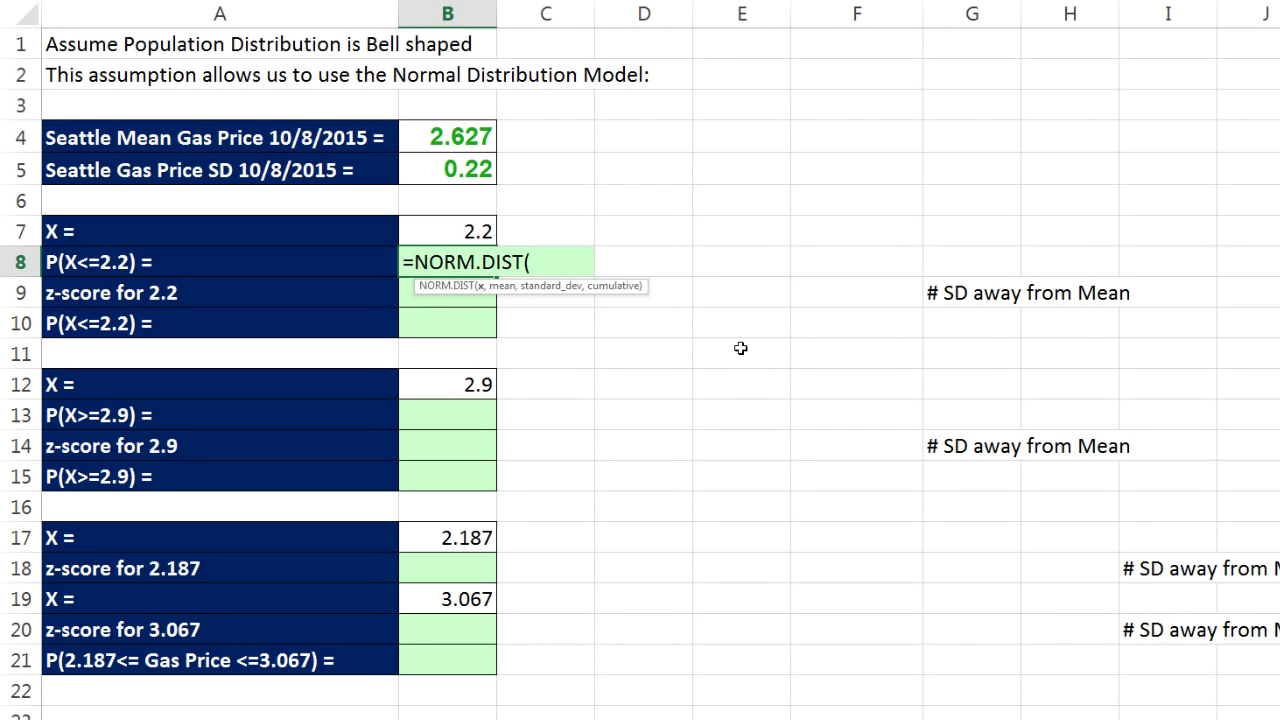
{"action": "key", "text": "Up"}
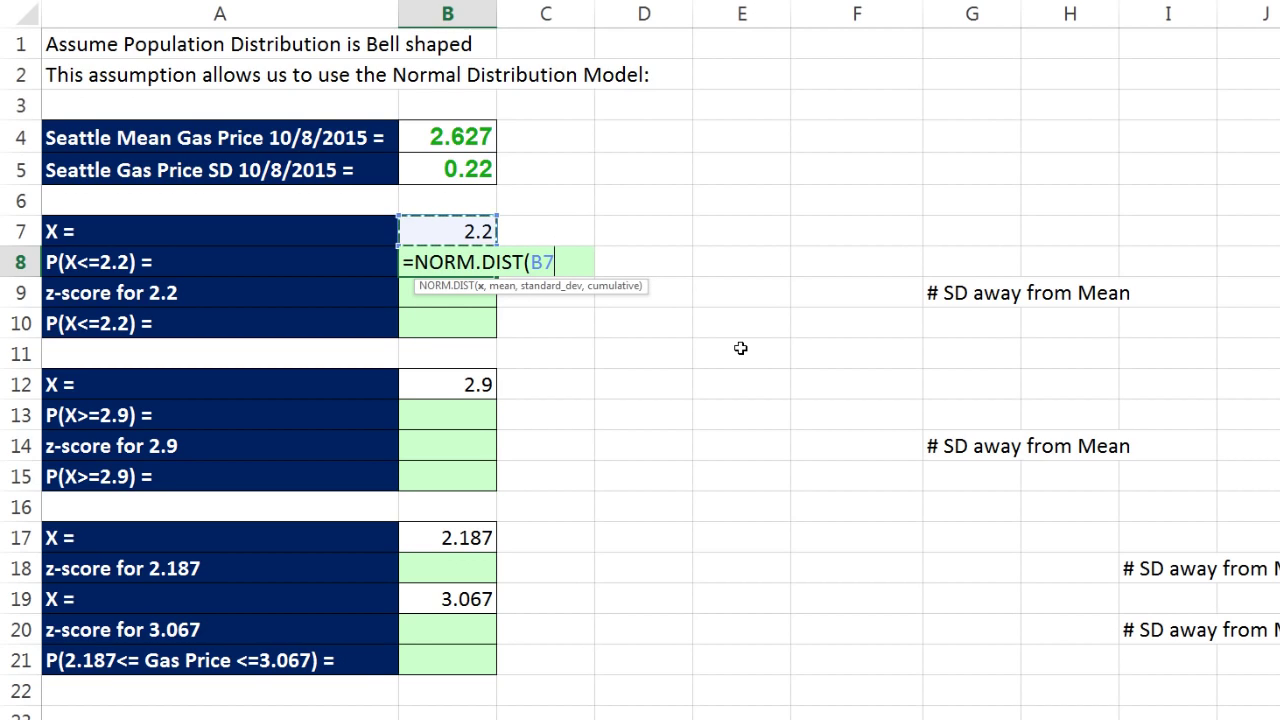
Step: Add the mean B4, standard deviation B5 and cumulative argument 1, and enter =NORM.DIST(B7,B4,B5,1) in B8
{"action": "type", "text": ","}
{"action": "key", "text": "Up"}
{"action": "key", "text": "Up"}
{"action": "key", "text": "Up"}
{"action": "key", "text": "Up"}
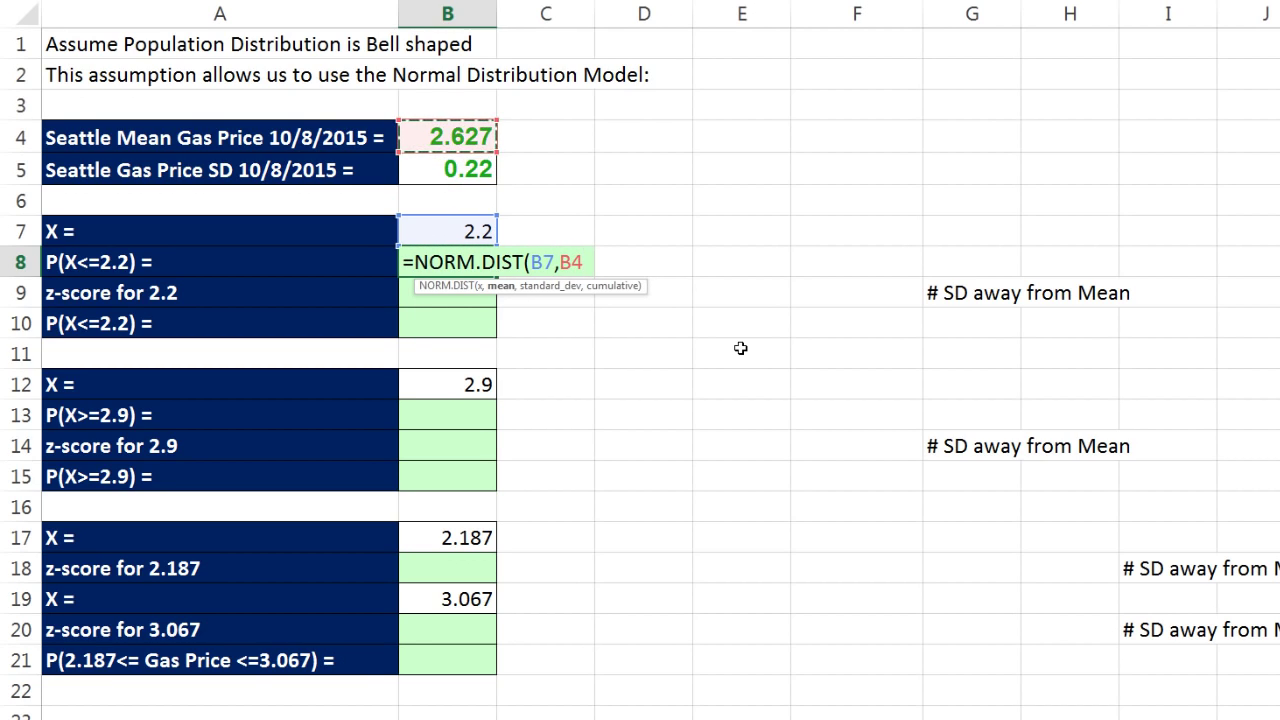
{"action": "type", "text": ","}
{"action": "key", "text": "Up"}
{"action": "key", "text": "Up"}
{"action": "key", "text": "Up"}
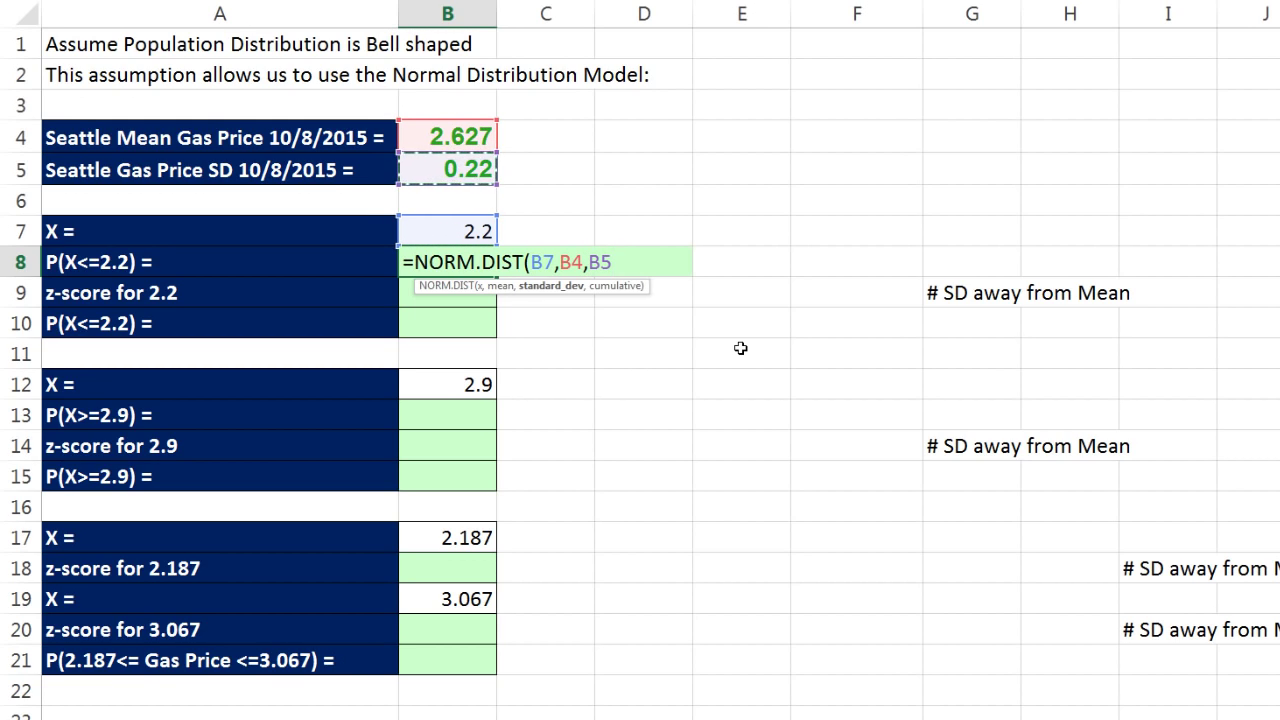
{"action": "type", "text": ",1"}
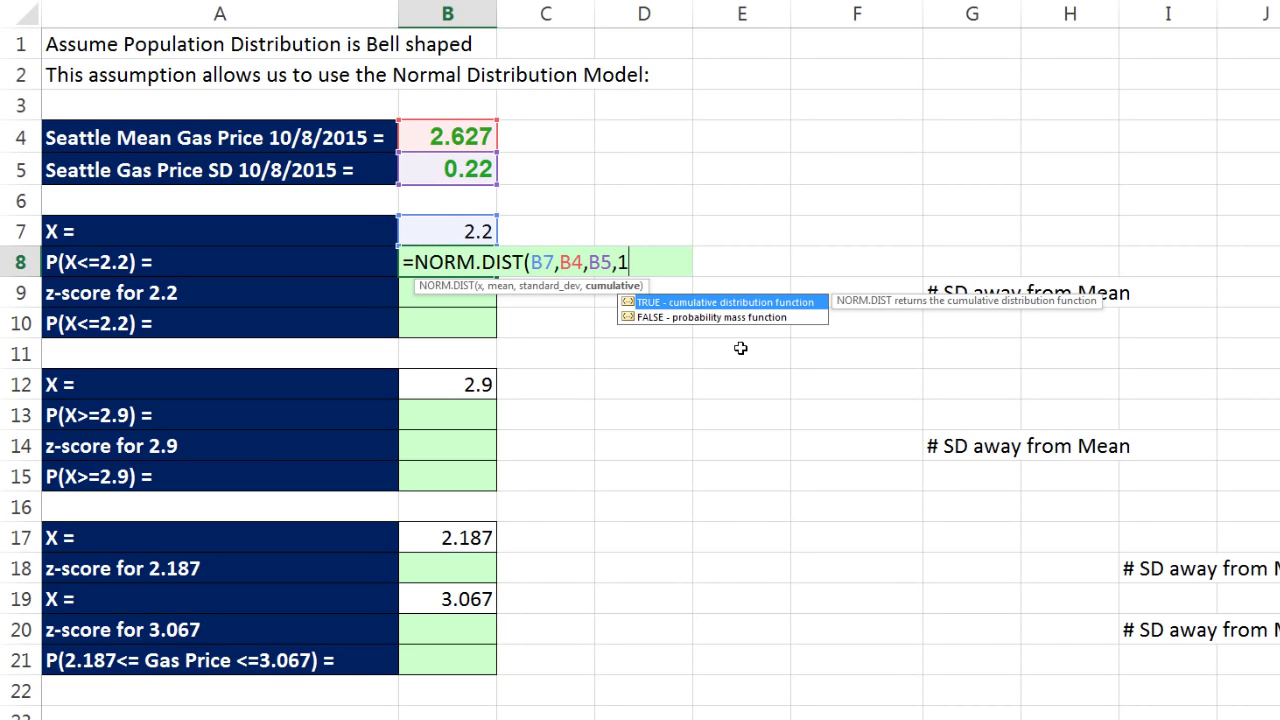
{"action": "type", "text": ")"}
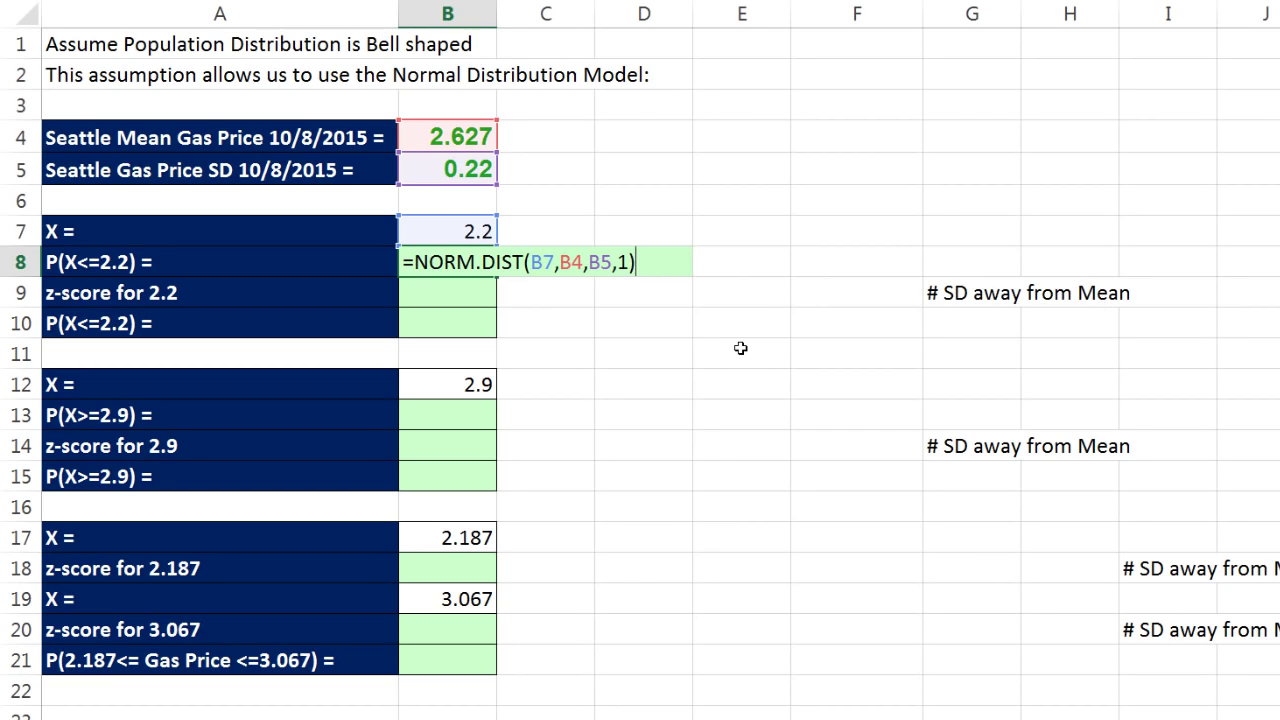
{"action": "key", "text": "ctrl+Return"}
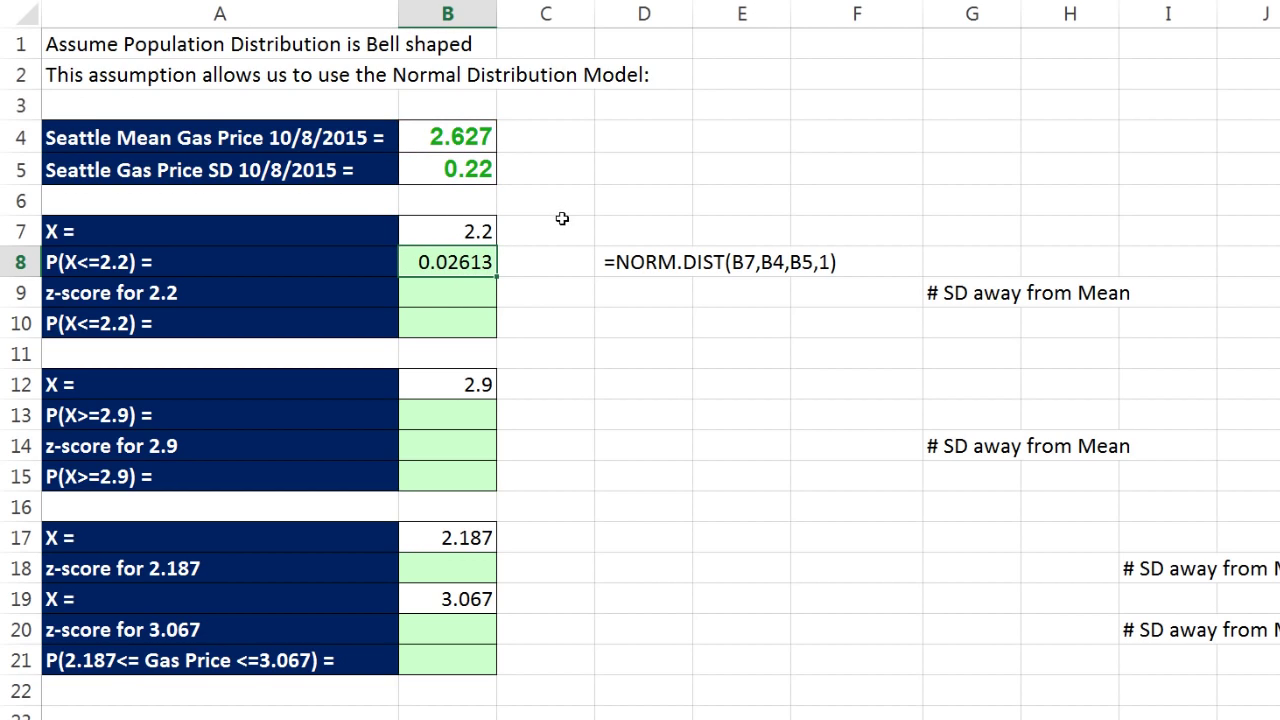
Step: Start the z-score formula for 2.2 in cell B9 with x minus the mean, =(B7-B4)
{"action": "left_click", "coordinate": [486, 230]}
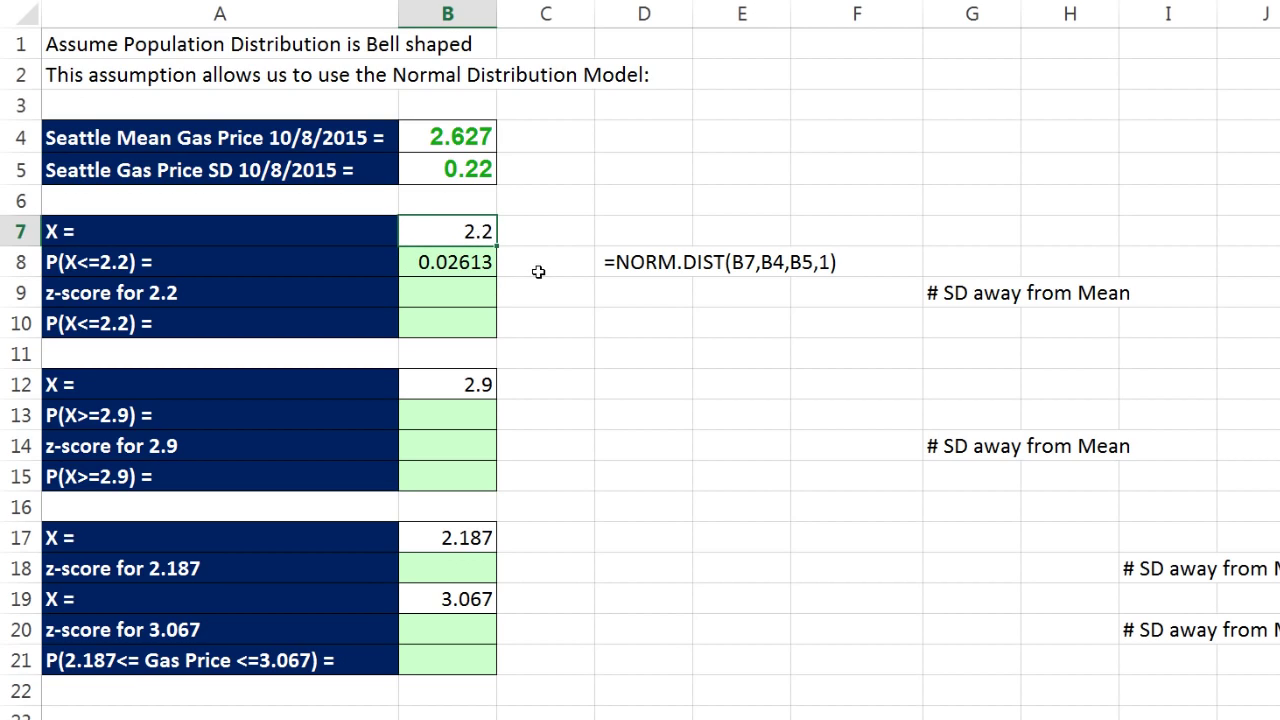
{"action": "left_click", "coordinate": [477, 296]}
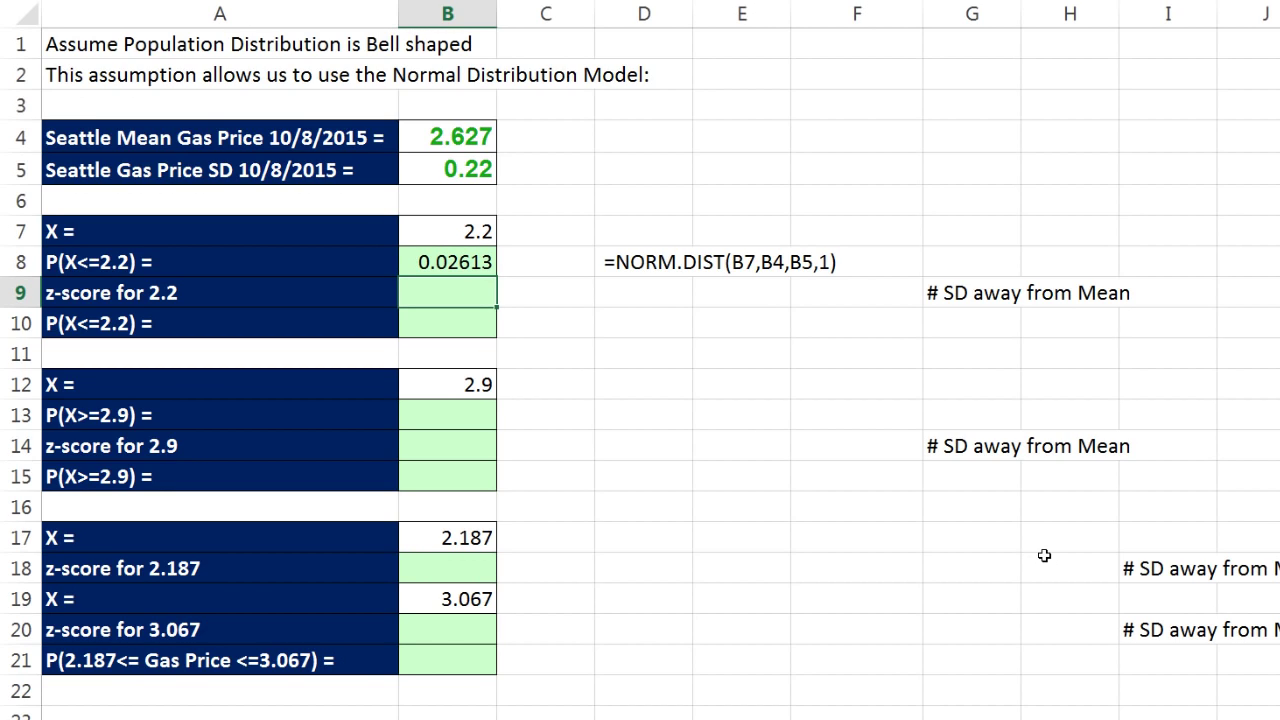
{"action": "type", "text": "=("}
{"action": "key", "text": "Up"}
{"action": "key", "text": "Up"}
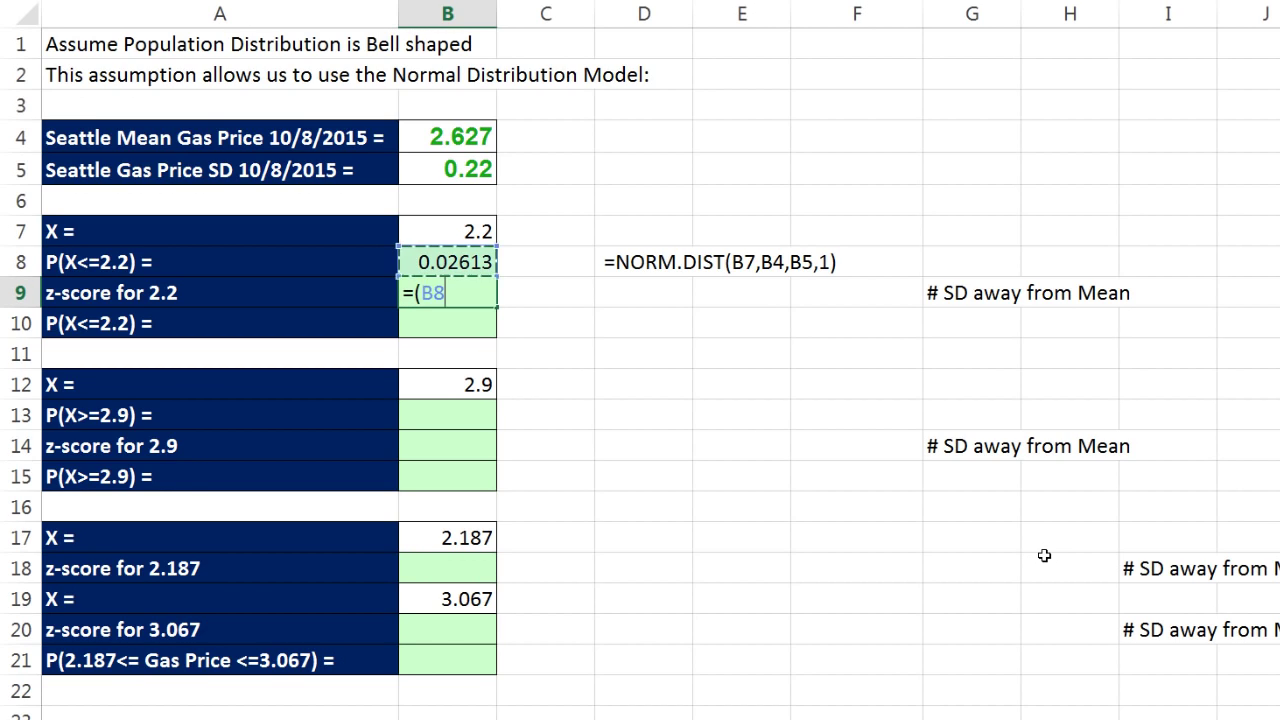
{"action": "type", "text": "-"}
{"action": "key", "text": "Up"}
{"action": "key", "text": "Up"}
{"action": "key", "text": "Up"}
{"action": "key", "text": "Up"}
{"action": "key", "text": "Up"}
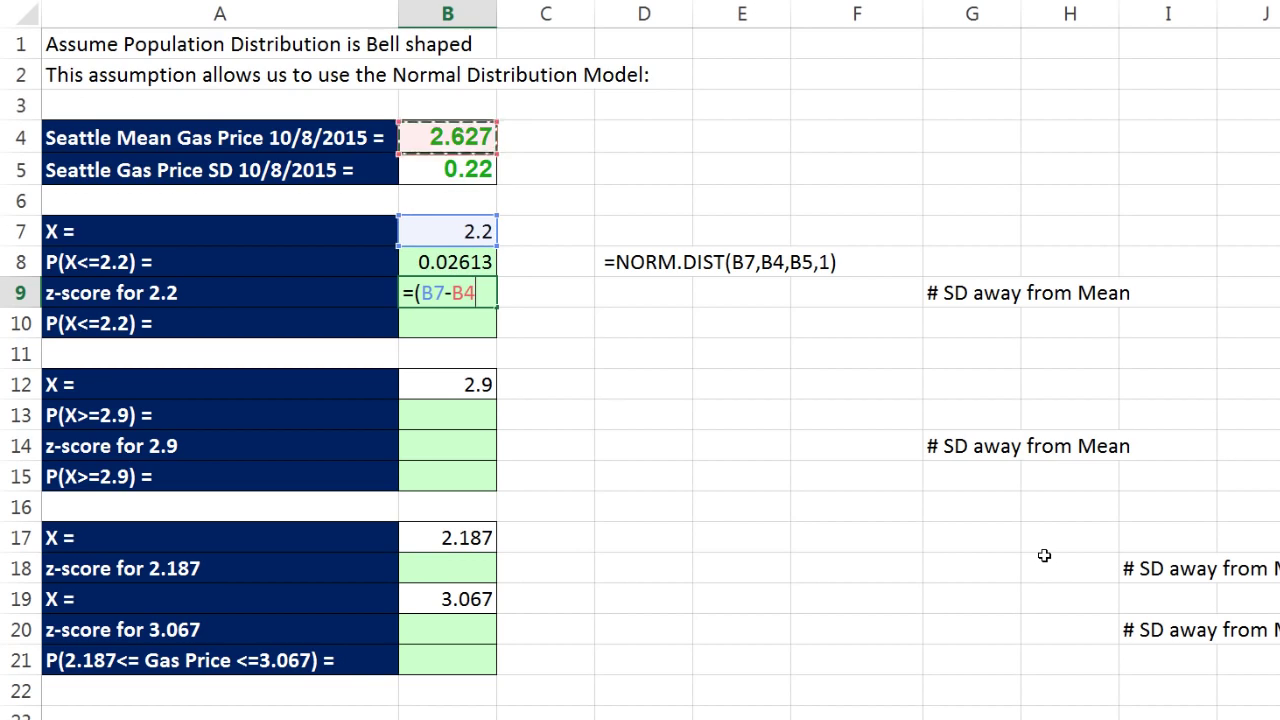
{"action": "type", "text": ")"}
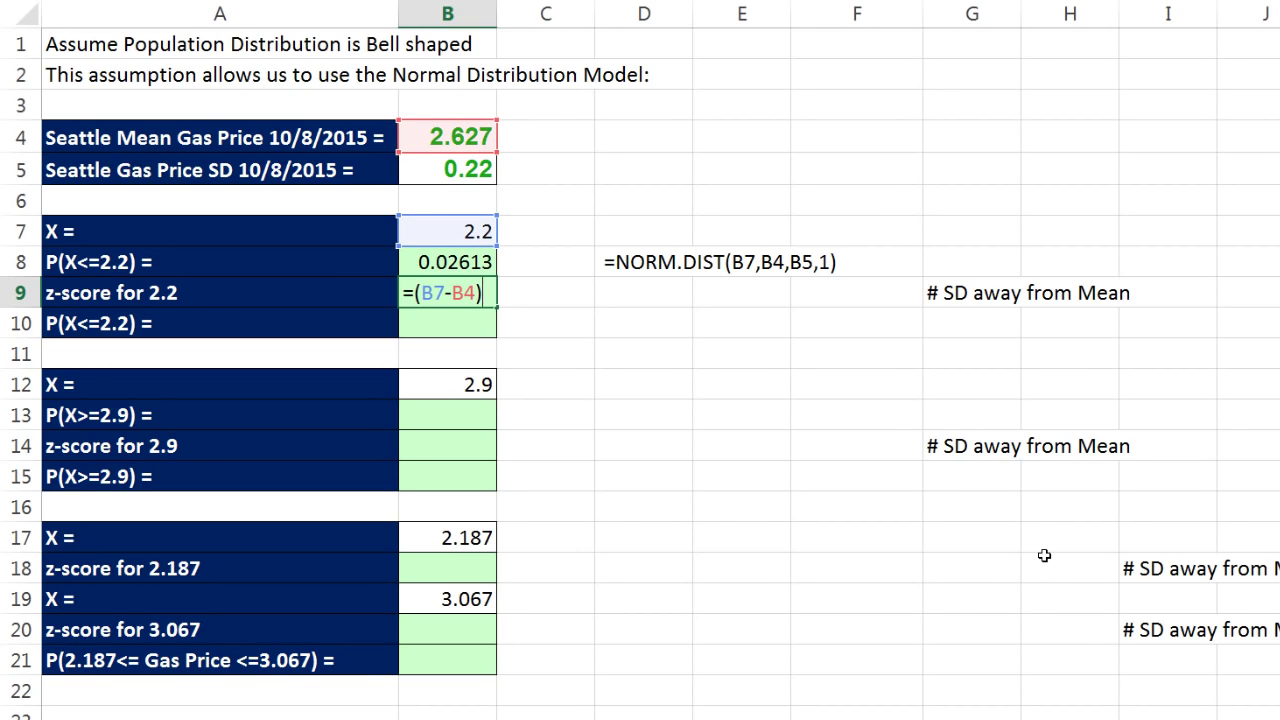
Step: Divide the deviation in B9 by the standard deviation in B5 and enter the formula =(B7-B4)/B5
{"action": "type", "text": "/"}
{"action": "key", "text": "Up"}
{"action": "key", "text": "Up"}
{"action": "key", "text": "Up"}
{"action": "key", "text": "Up"}
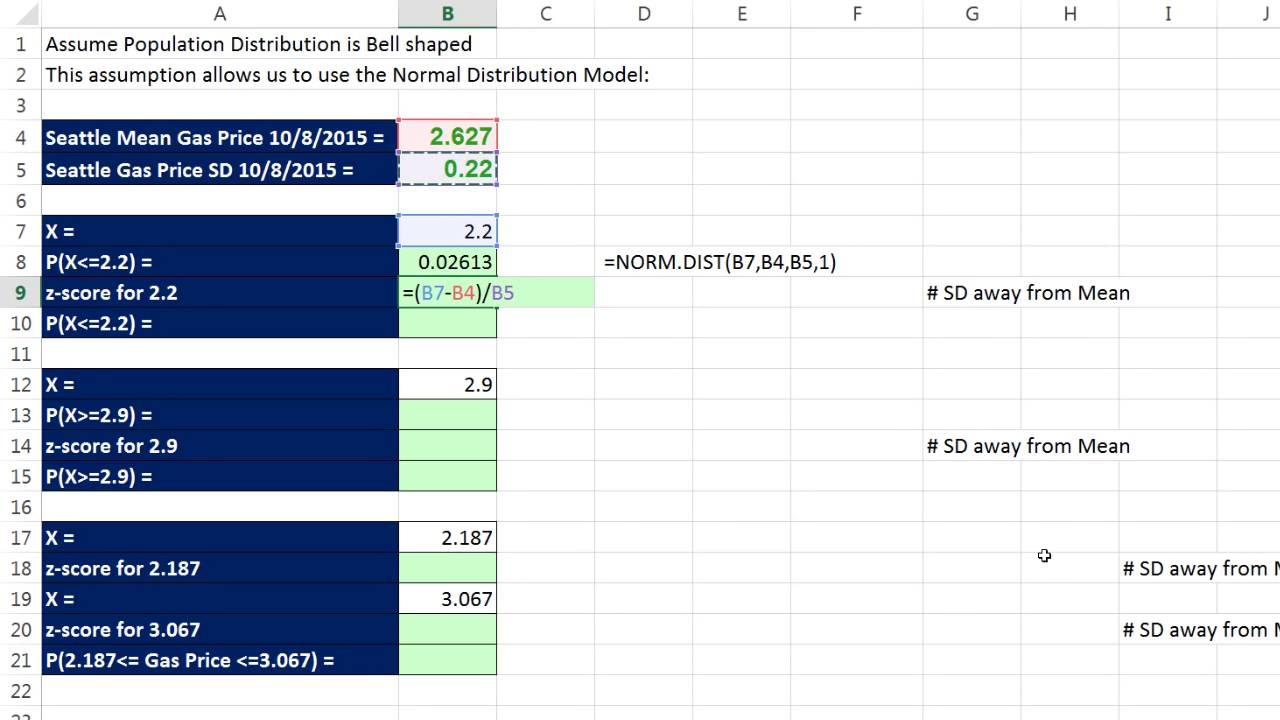
{"action": "key", "text": "Return"}
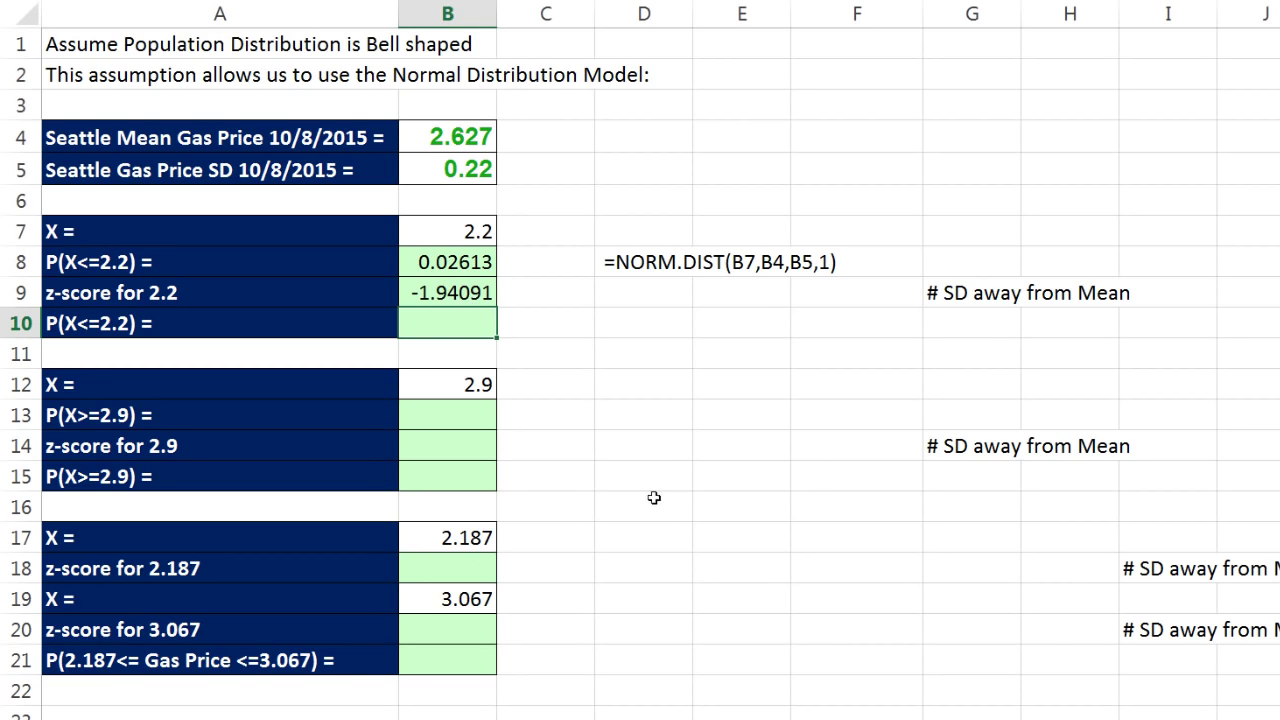
Step: Calculate P(X<=2.2) from the z-score by entering =NORM.S.DIST(B9,1) in cell B10
{"action": "type", "text": "norm.s"}
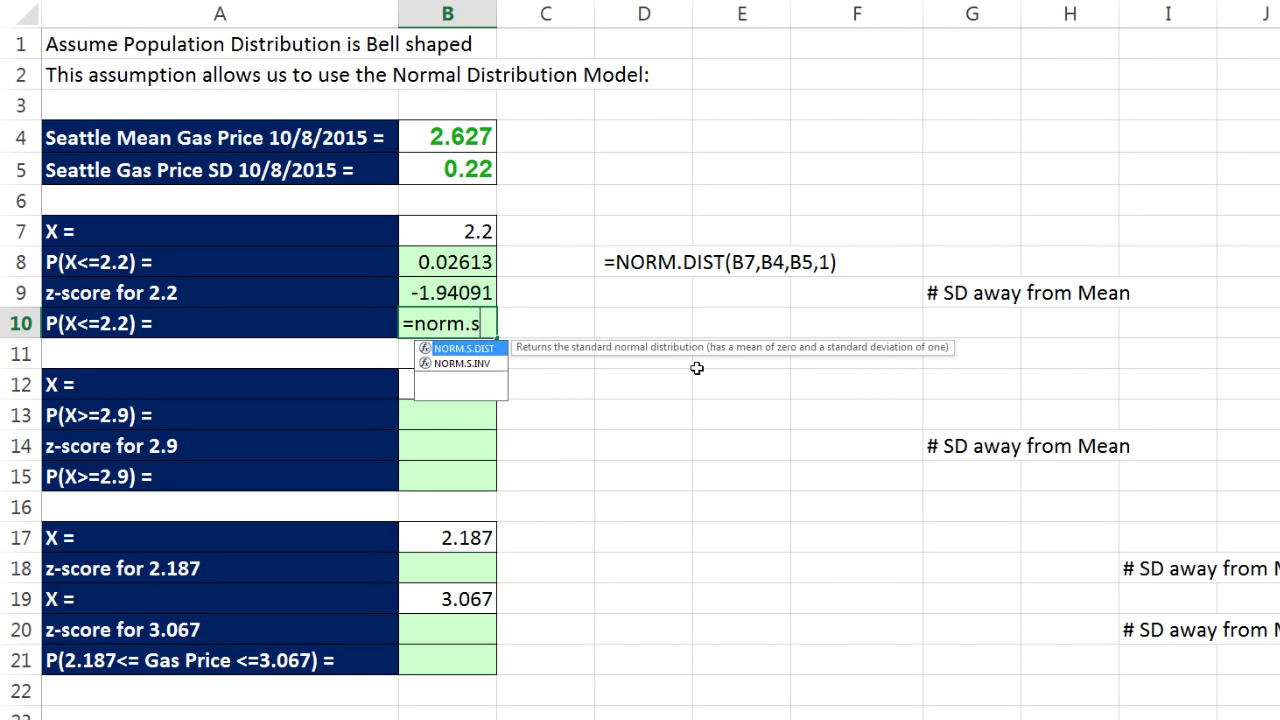
{"action": "key", "text": "Tab"}
{"action": "key", "text": "Up"}
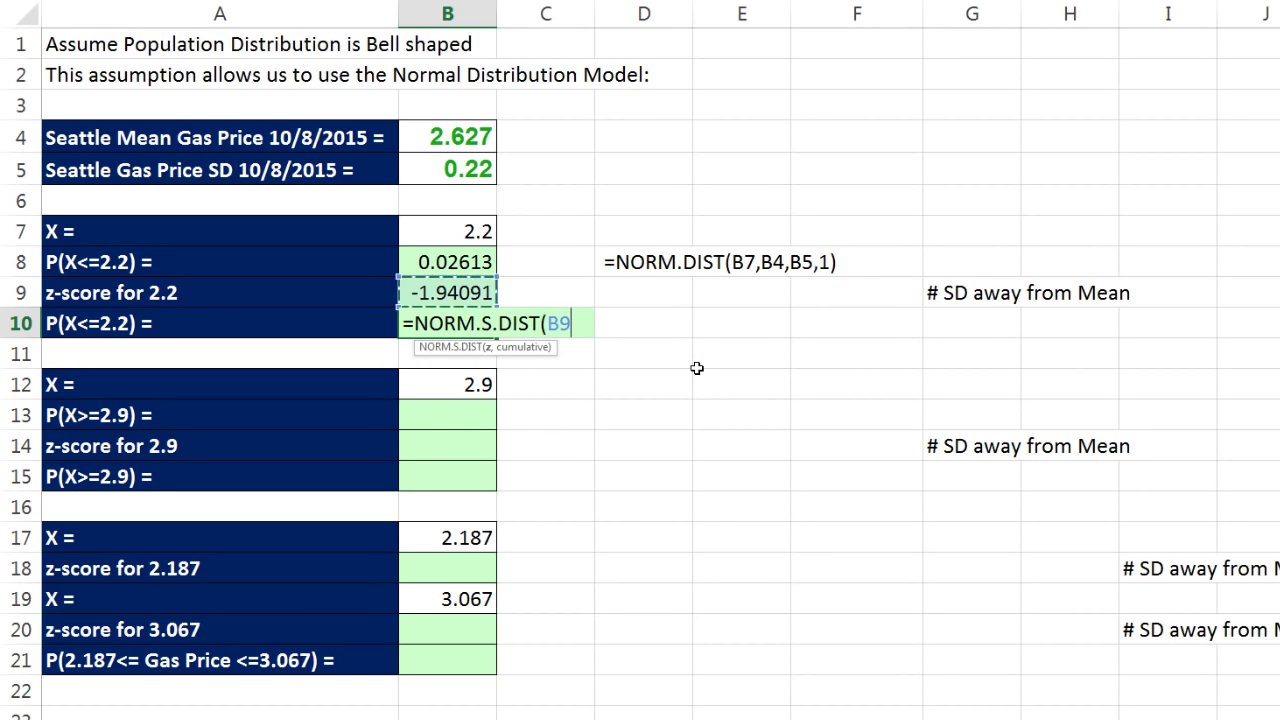
{"action": "type", "text": ","}
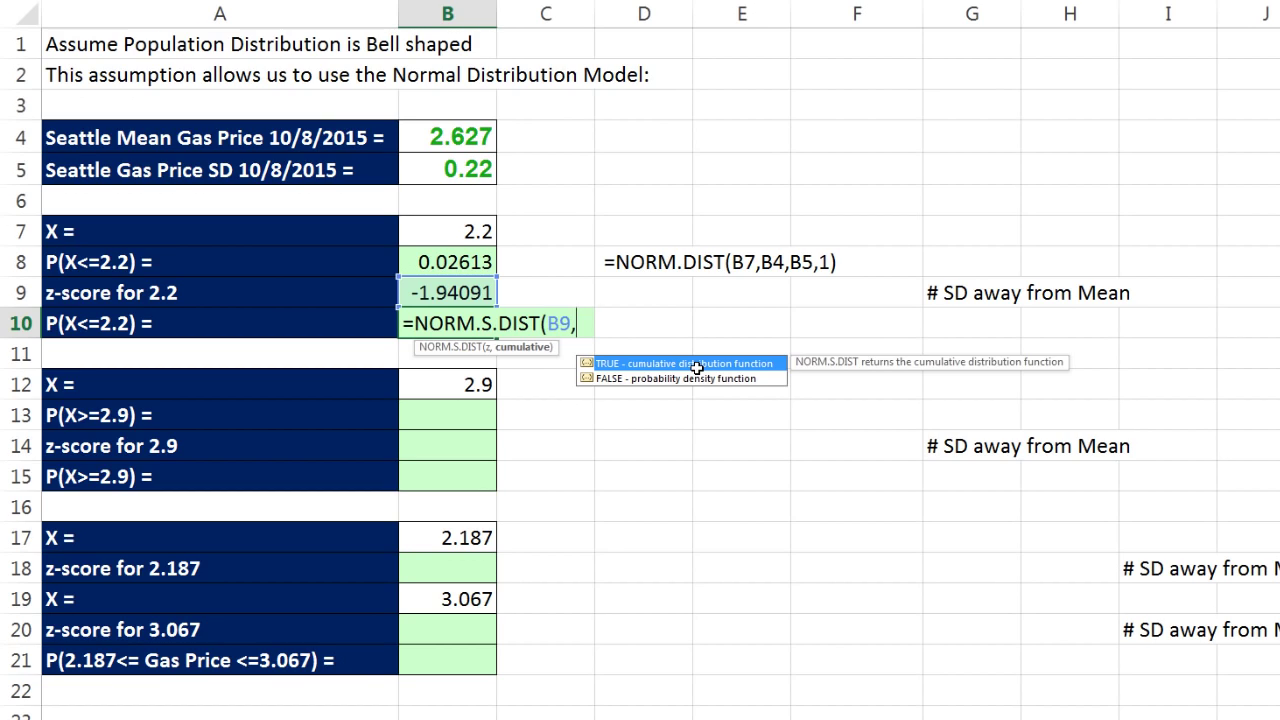
{"action": "type", "text": "1)"}
{"action": "key", "text": "ctrl+Return"}
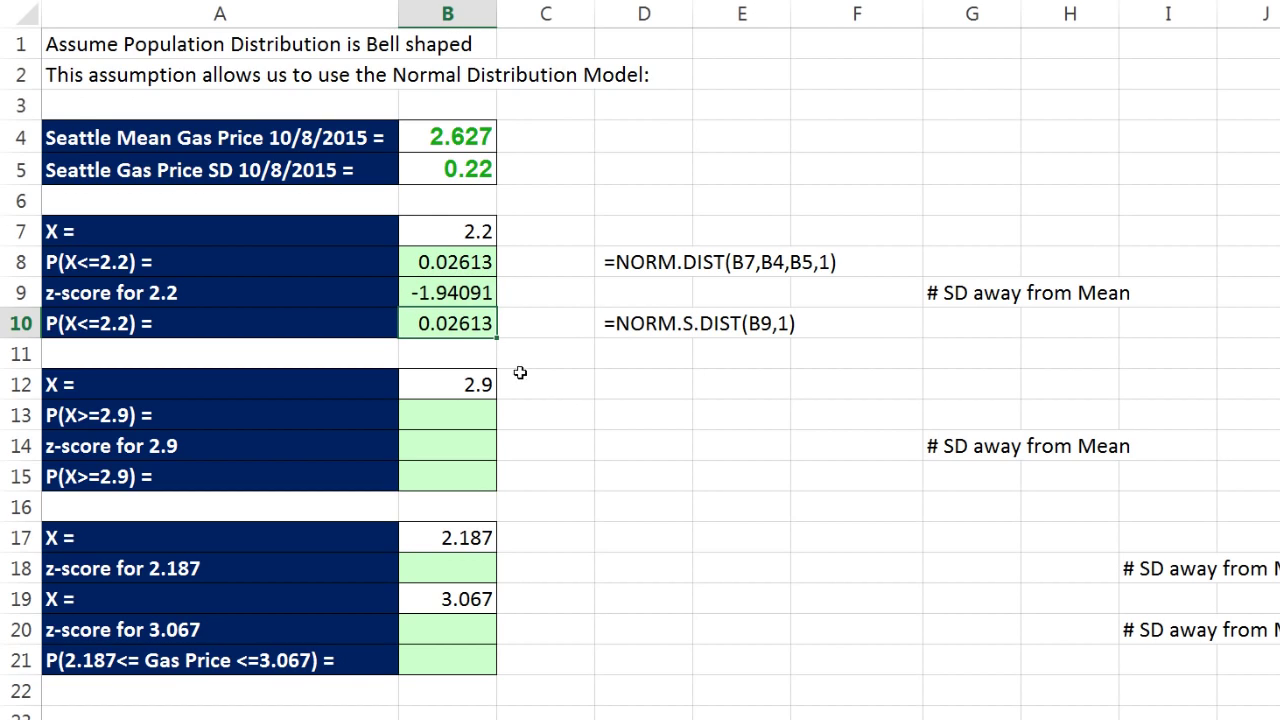
Step: Start a NORM.DIST formula for P(X>=2.9) in cell B13 with the x value from B12
{"action": "left_click", "coordinate": [485, 381]}
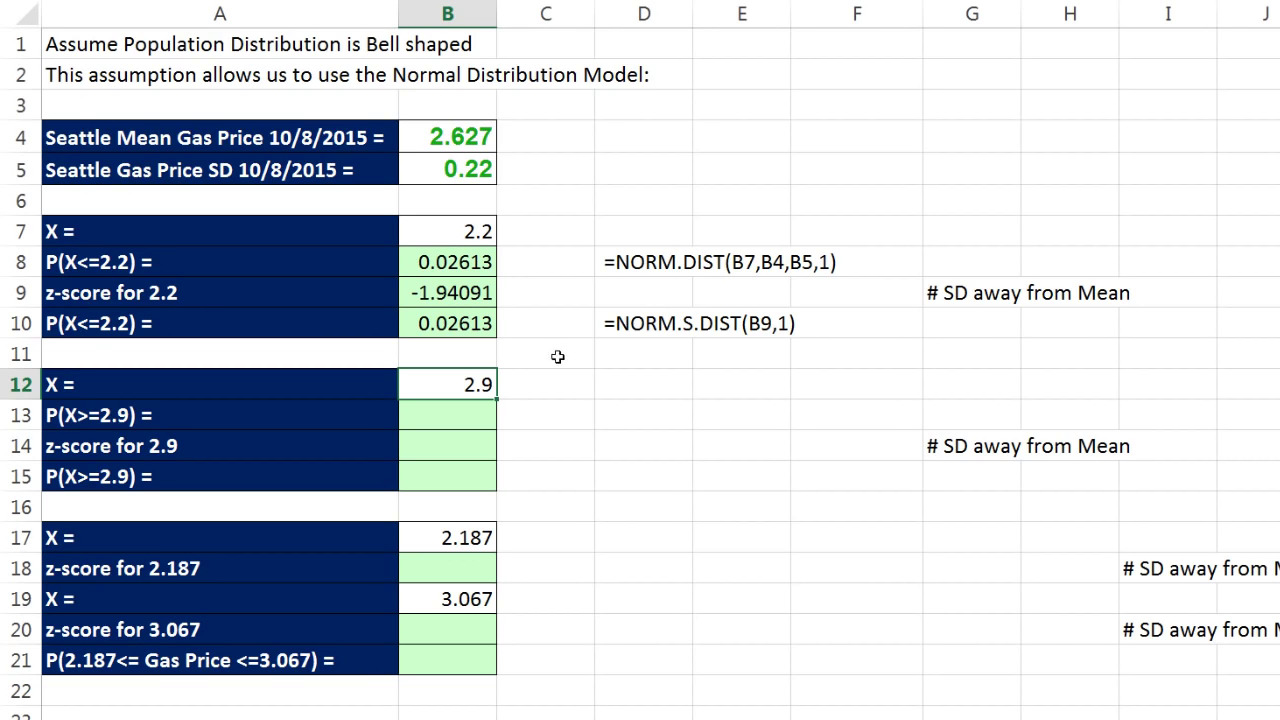
{"action": "left_click", "coordinate": [489, 415]}
{"action": "type", "text": "="}
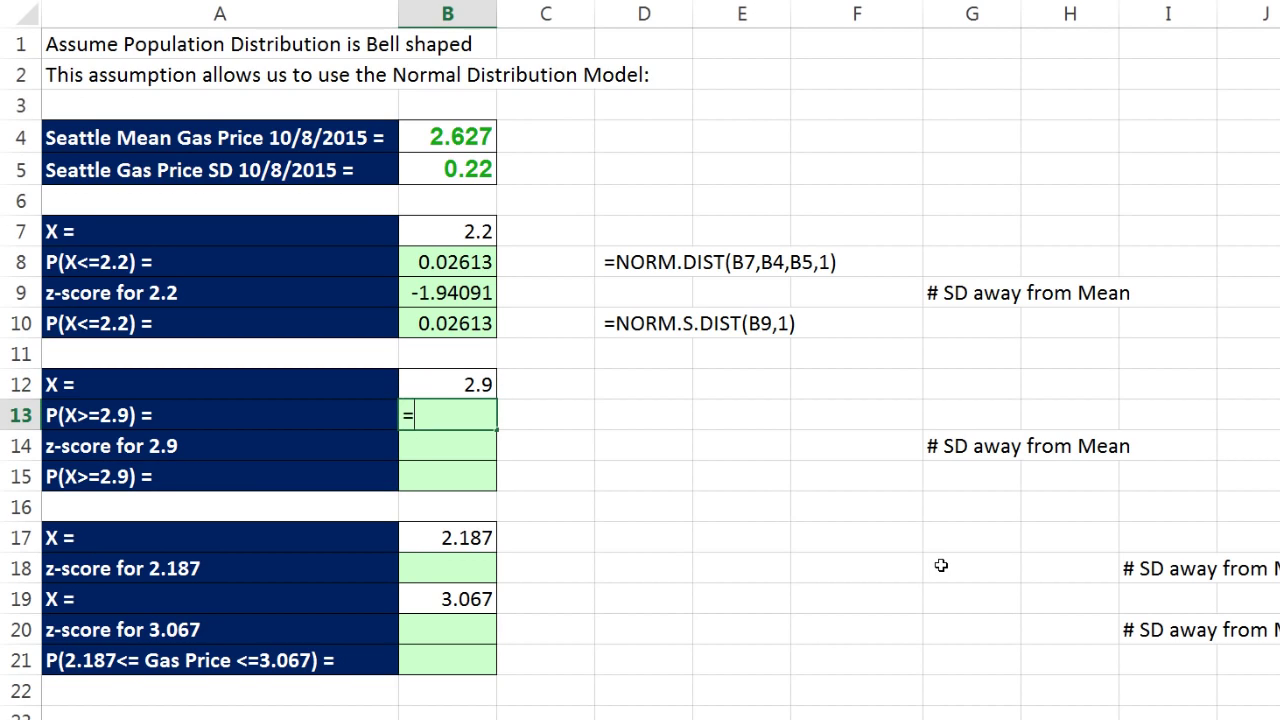
{"action": "type", "text": "norm"}
{"action": "key", "text": "Tab"}
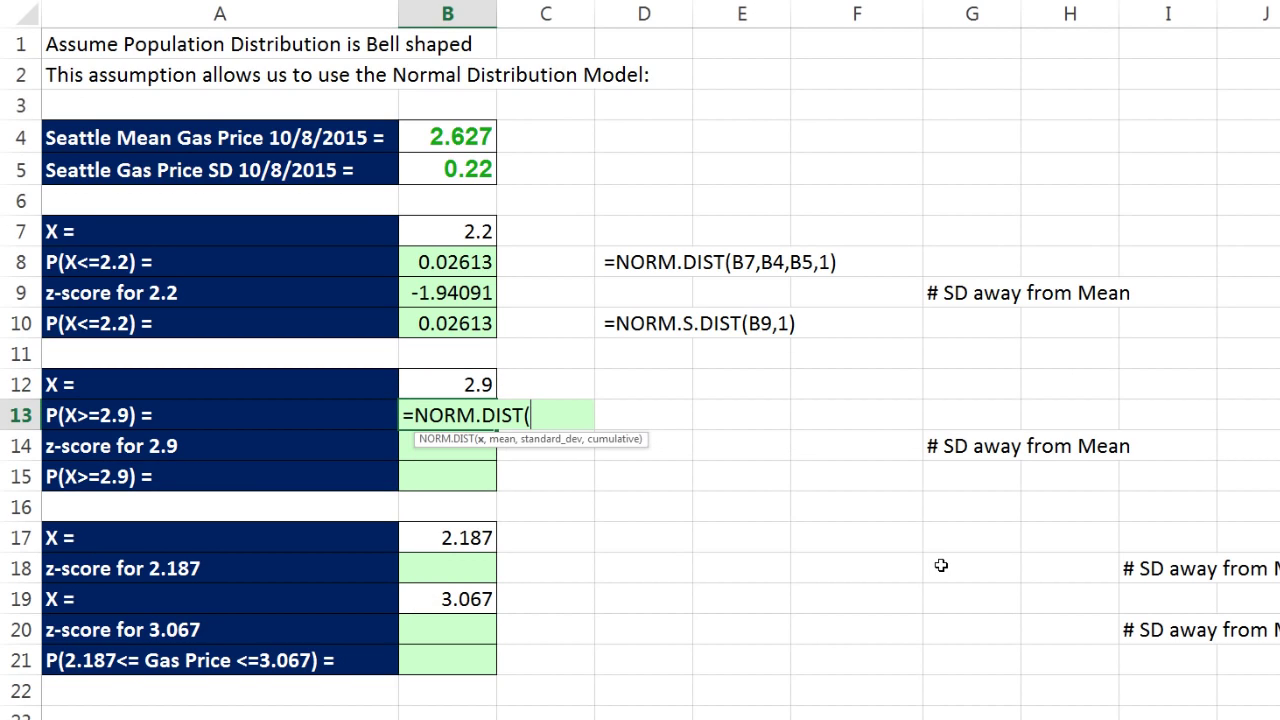
{"action": "left_click", "coordinate": [460, 384]}
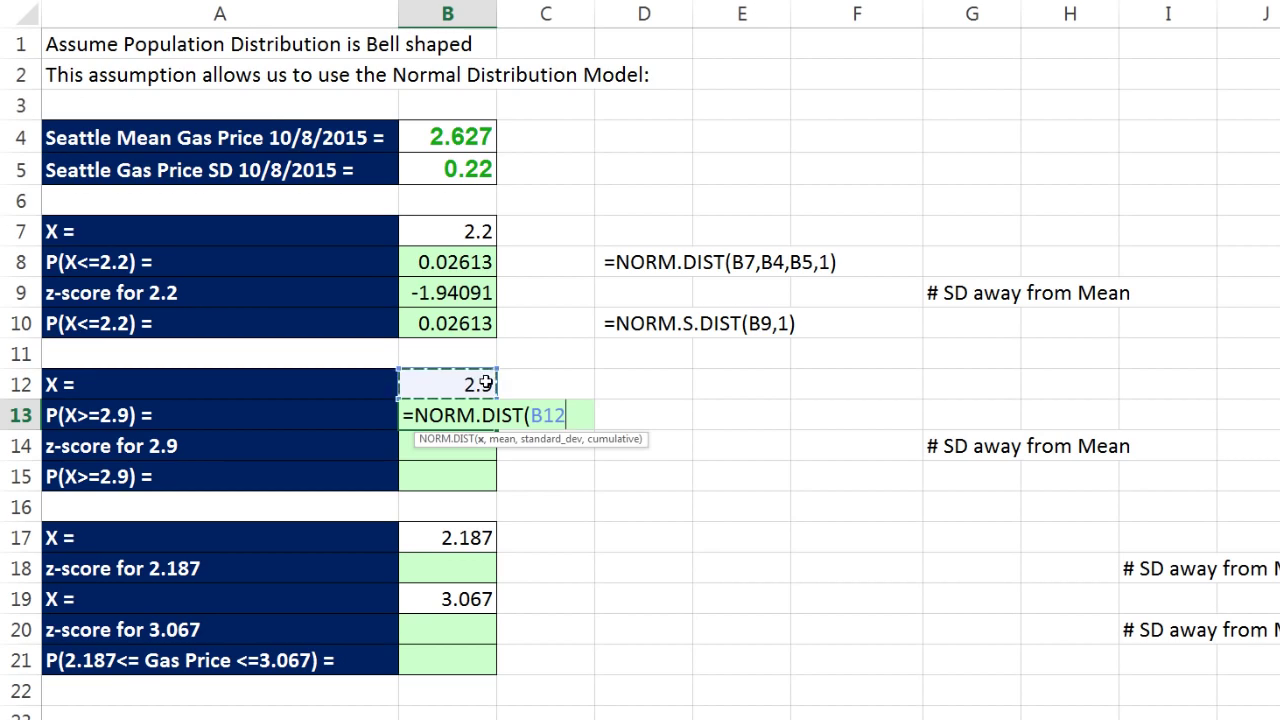
Step: Add the mean B4, standard deviation B5 and cumulative argument 1 to complete NORM.DIST(B12,B4,B5,1) in B13
{"action": "type", "text": ","}
{"action": "left_click", "coordinate": [453, 145]}
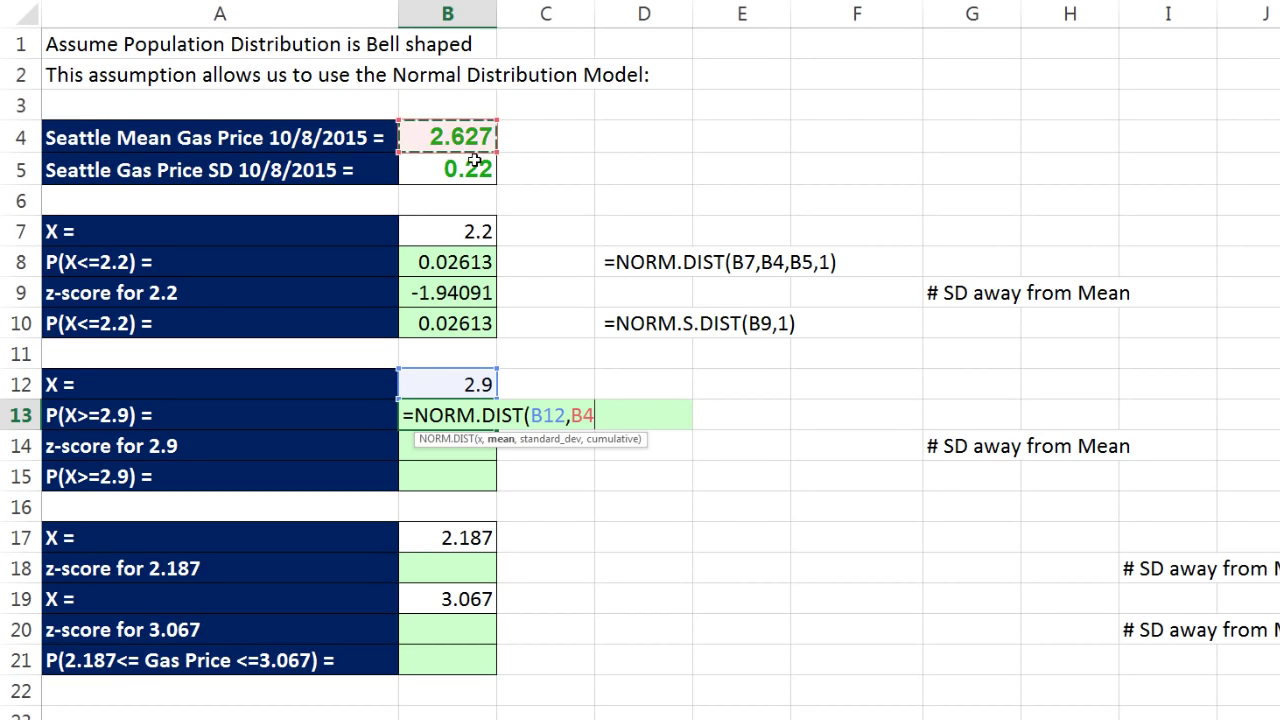
{"action": "type", "text": ","}
{"action": "left_click", "coordinate": [453, 170]}
{"action": "type", "text": ",1"}
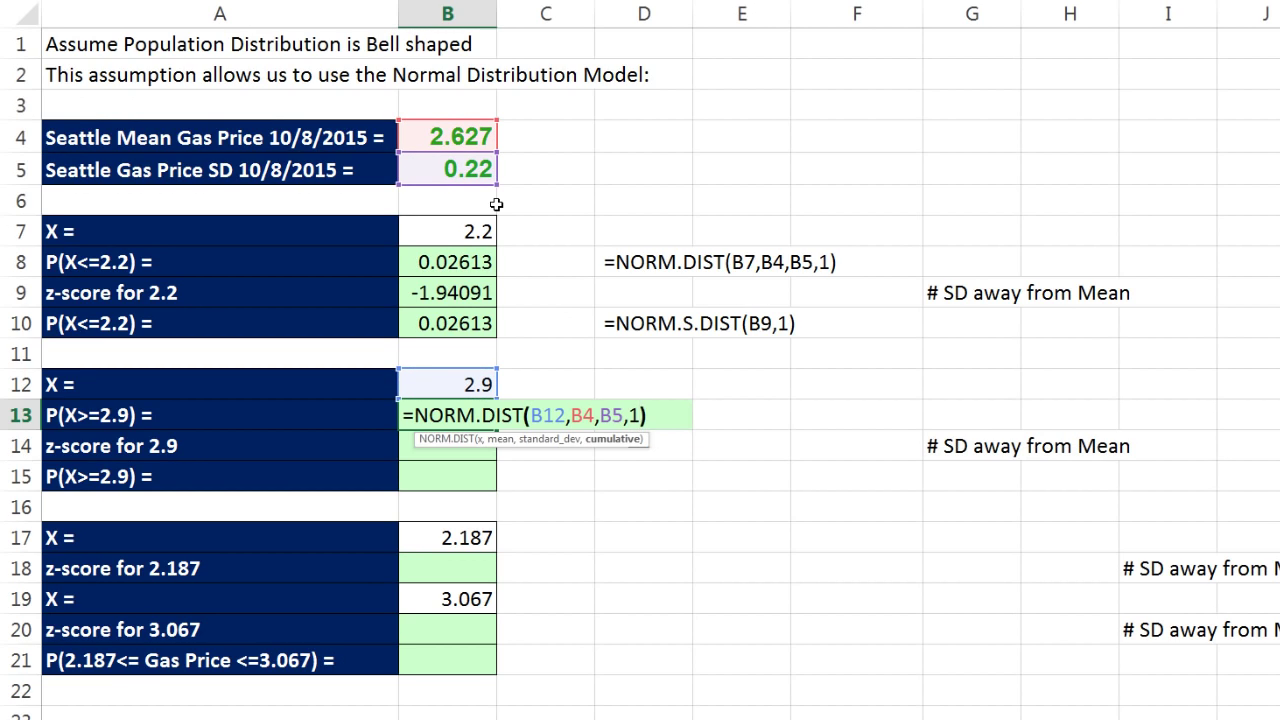
{"action": "type", "text": ")"}
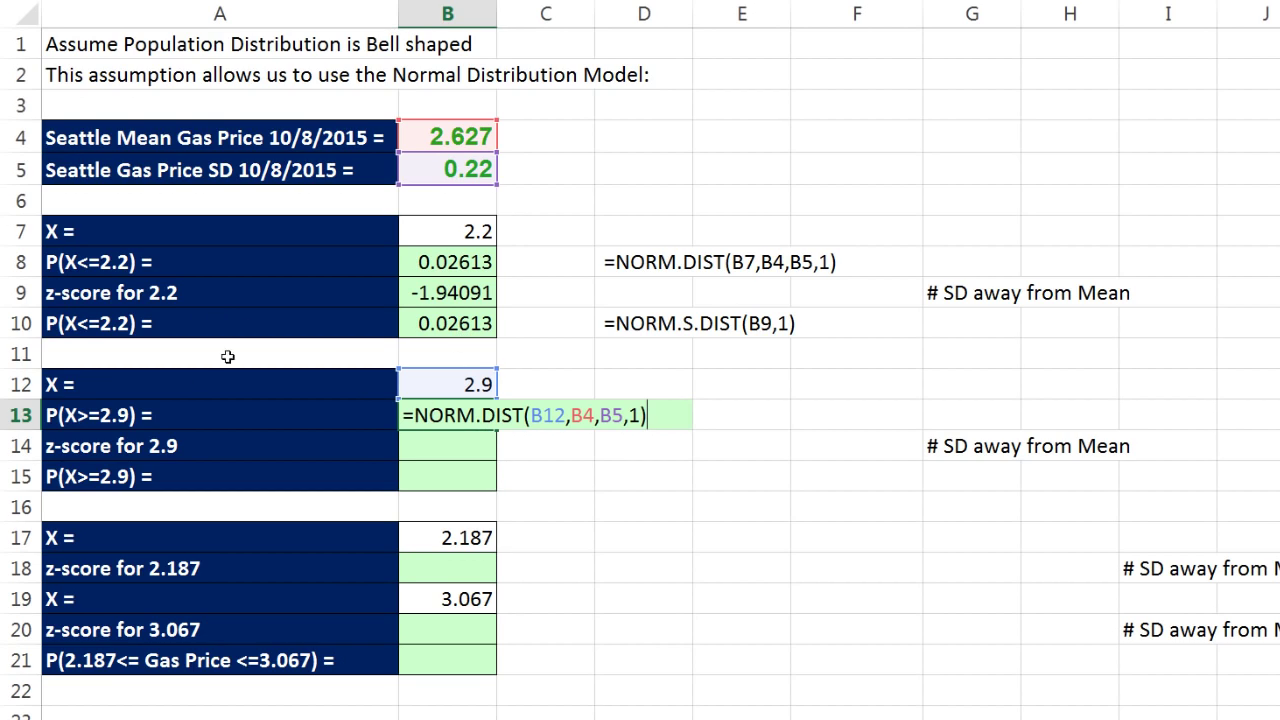
Step: Subtract the NORM.DIST expression from 1 and enter =1-NORM.DIST(B12,B4,B5,1) in B13
{"action": "left_click", "coordinate": [420, 414]}
{"action": "type", "text": "1-"}
{"action": "key", "text": "ctrl+Return"}
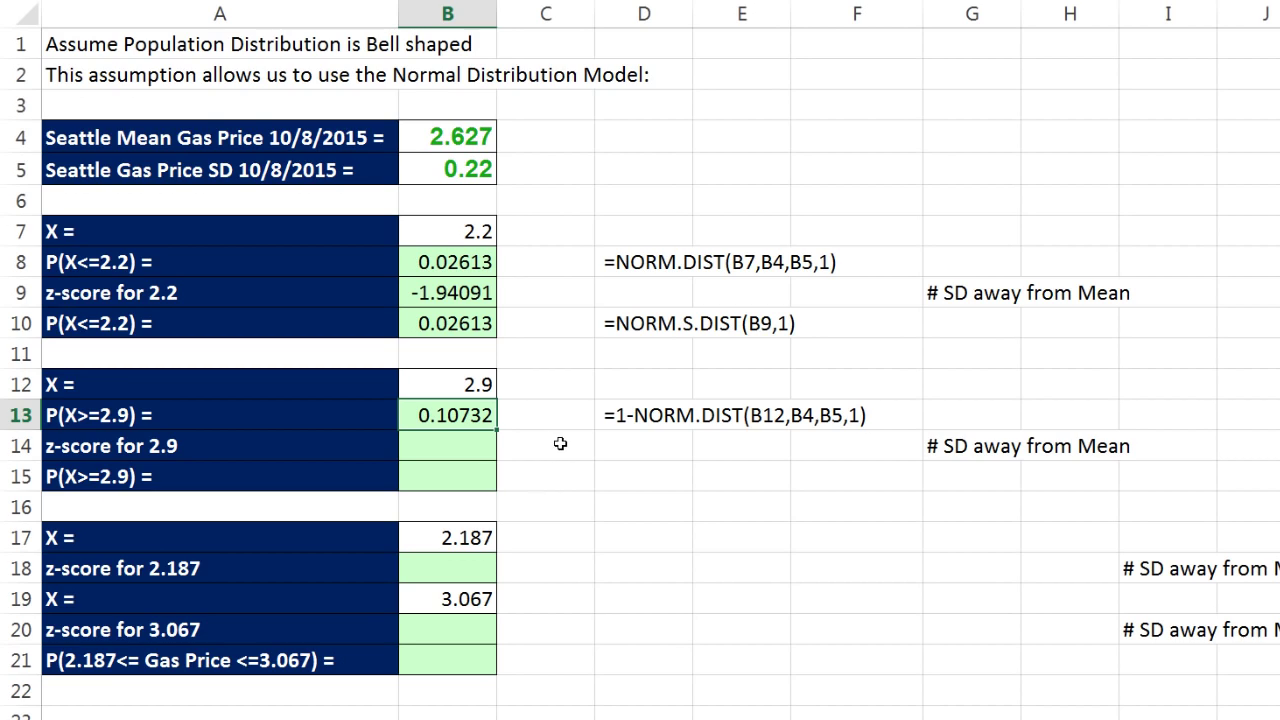
Step: Start the z-score formula for 2.9 in cell B14 with x minus the mean, =(B12-B4
{"action": "left_click", "coordinate": [476, 437]}
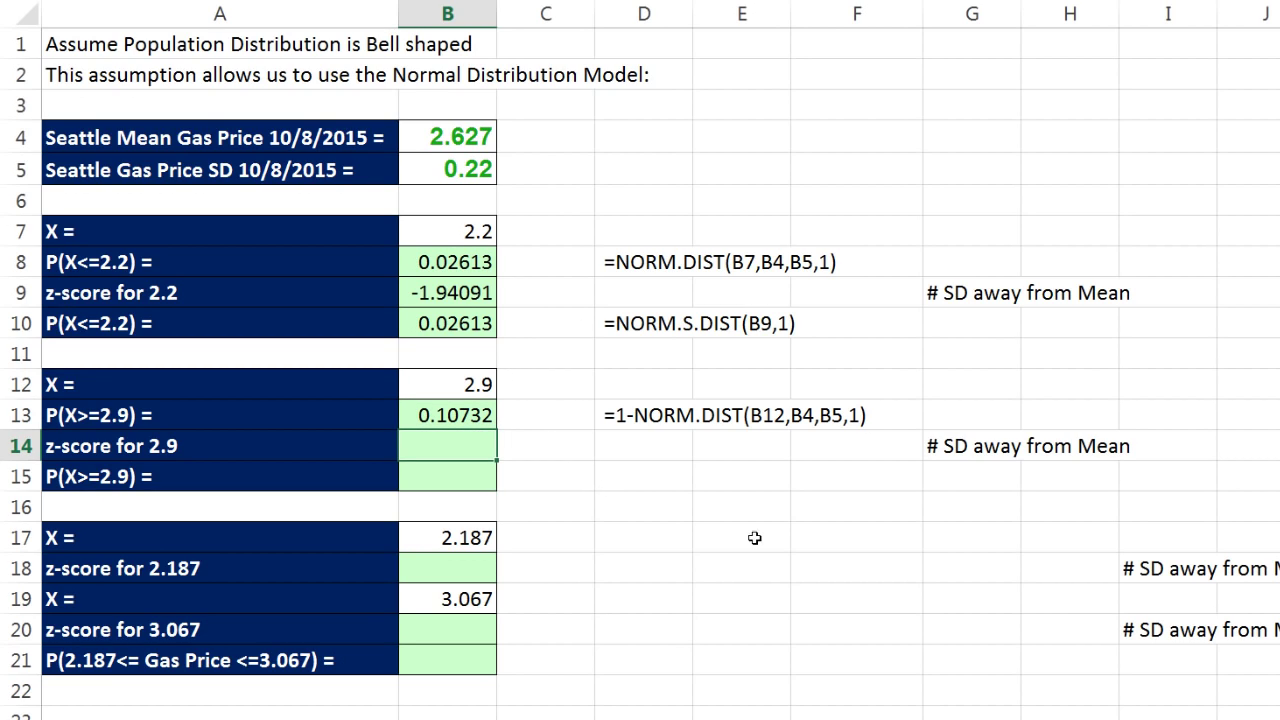
{"action": "type", "text": "=("}
{"action": "key", "text": "Up"}
{"action": "key", "text": "Up"}
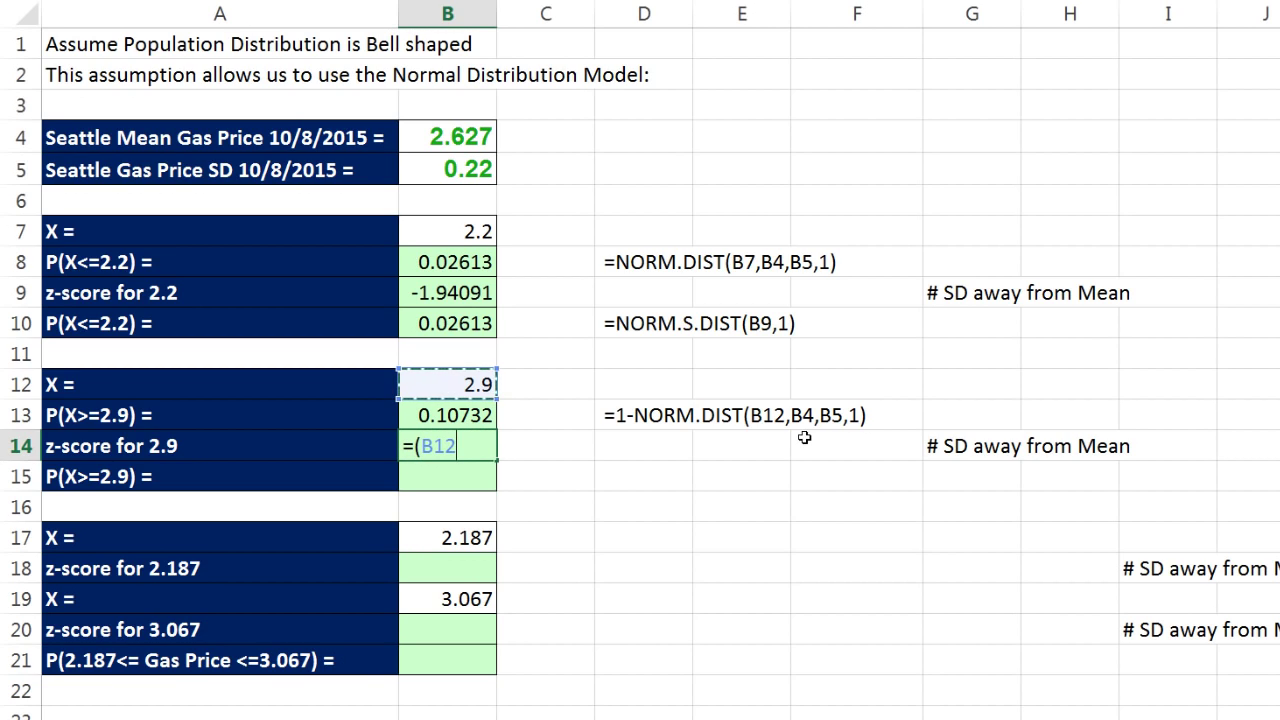
{"action": "type", "text": "-"}
{"action": "key", "text": "Up"}
{"action": "key", "text": "Up"}
{"action": "key", "text": "Up"}
{"action": "key", "text": "Up"}
{"action": "key", "text": "Up"}
{"action": "key", "text": "Up"}
{"action": "key", "text": "Up"}
{"action": "key", "text": "Up"}
{"action": "key", "text": "Up"}
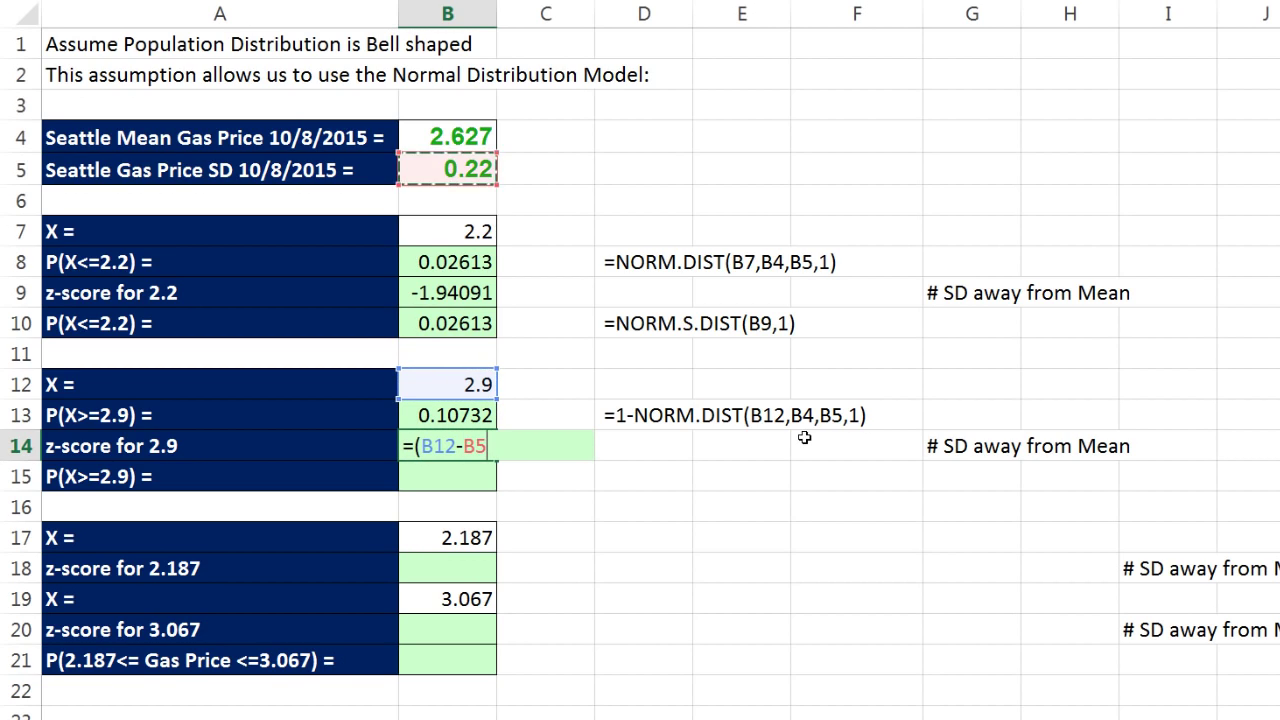
{"action": "key", "text": "Up"}
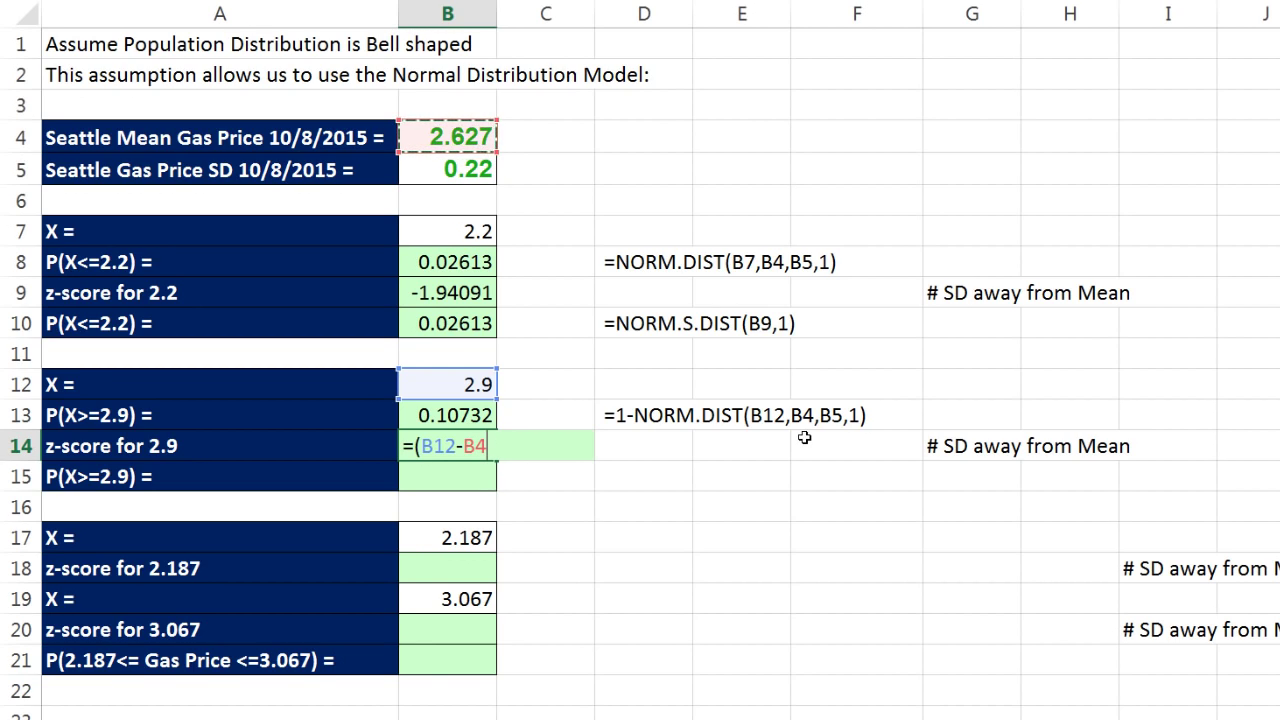
Step: Divide the deviation in B14 by the standard deviation in B5 and enter =(B12-B4)/B5
{"action": "type", "text": ")/"}
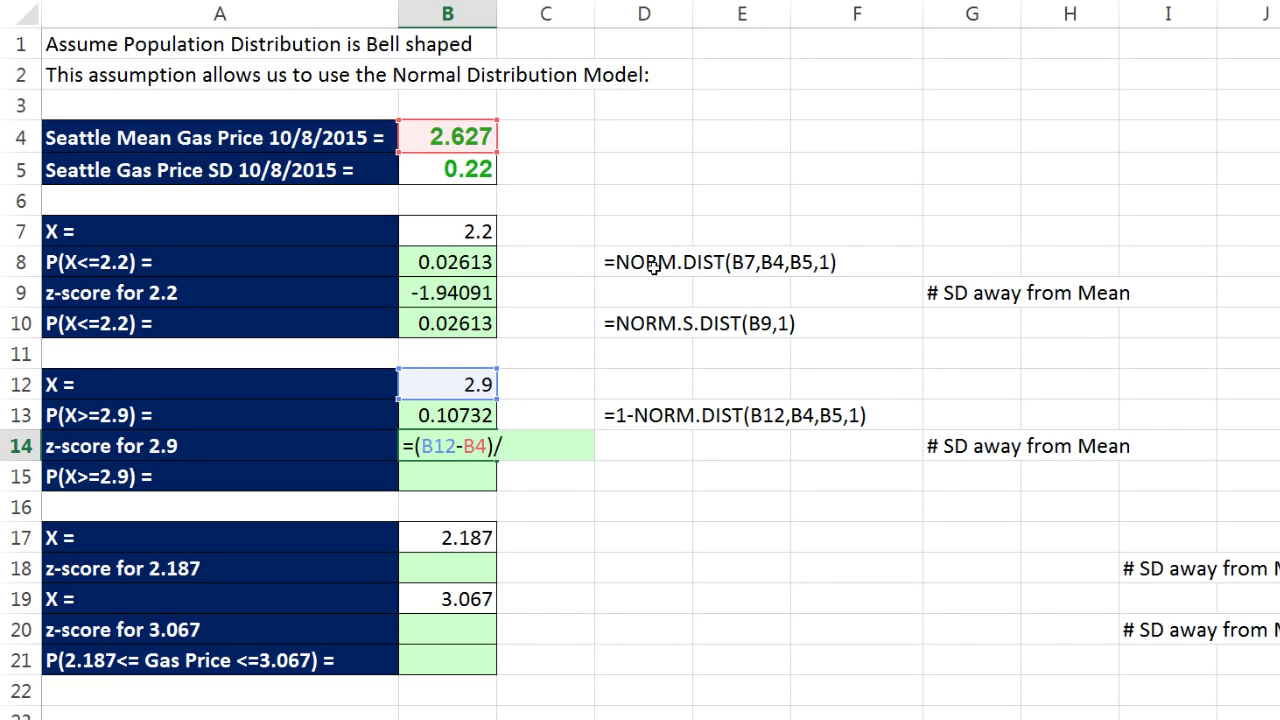
{"action": "left_click", "coordinate": [451, 172]}
{"action": "key", "text": "ctrl+Return"}
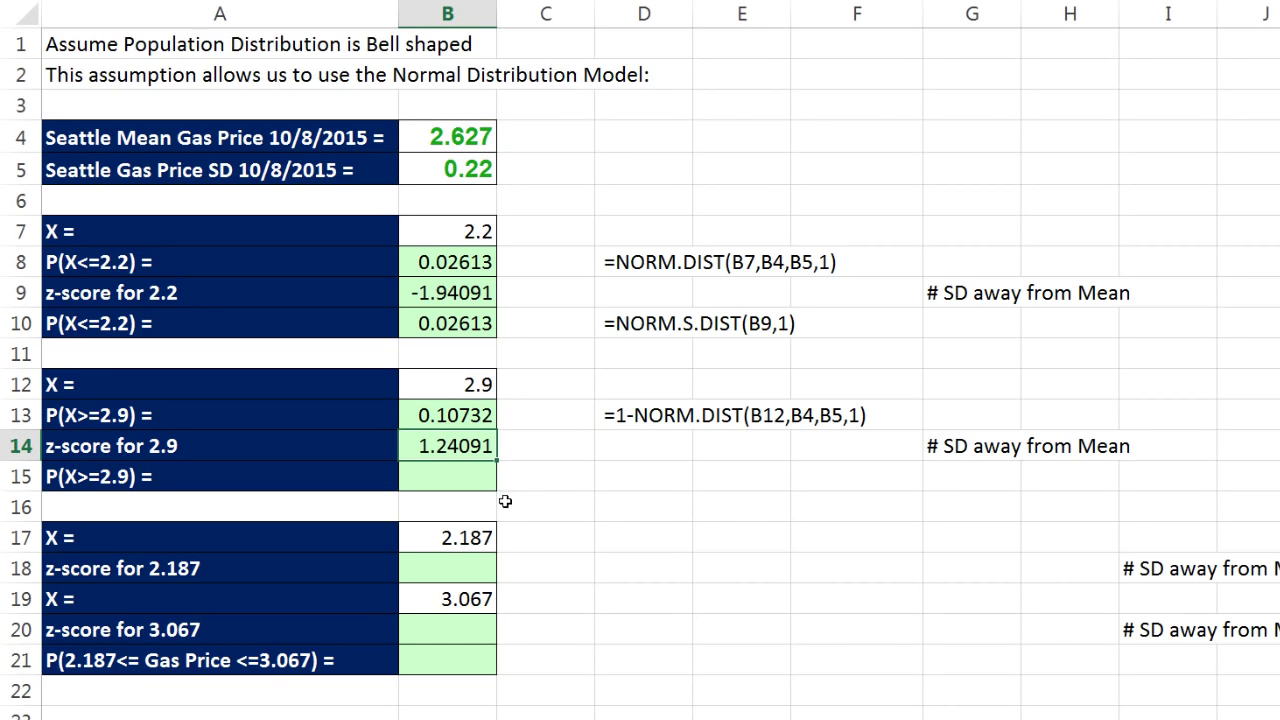
Step: Calculate P(X>=2.9) from the z-score by entering =1-NORM.S.DIST(B14,1) in cell B15
{"action": "left_click", "coordinate": [480, 477]}
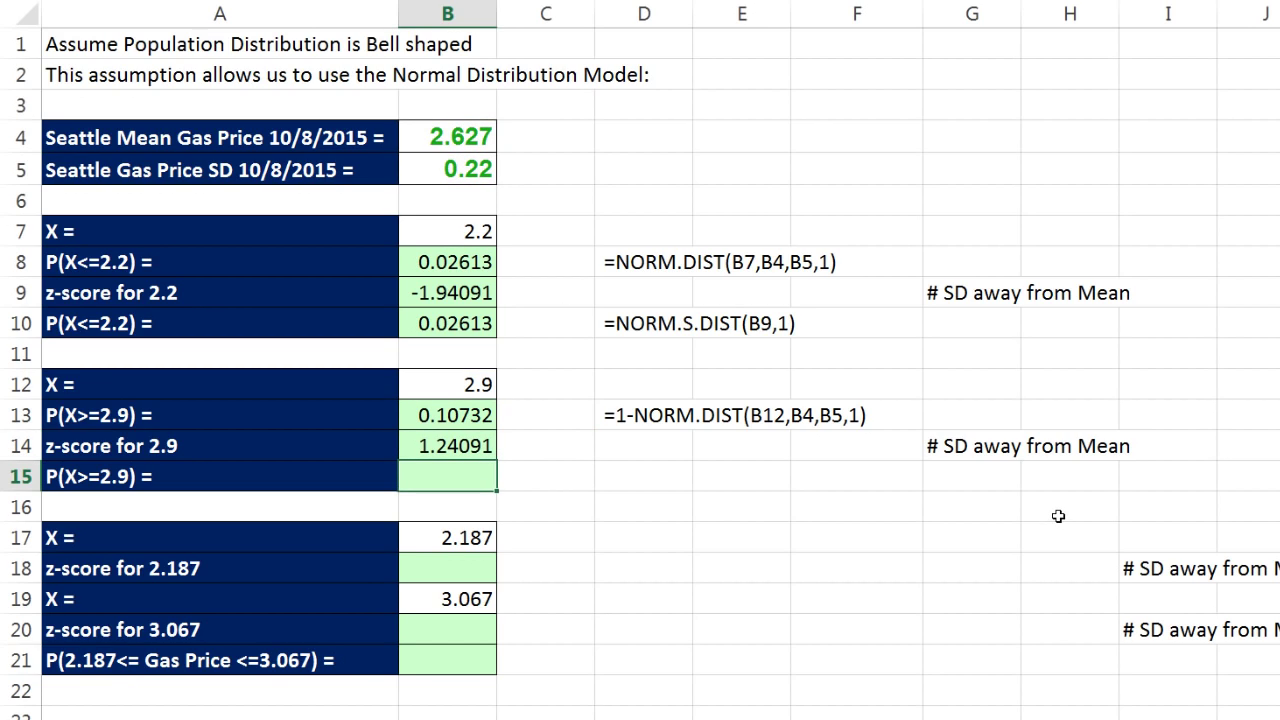
{"action": "type", "text": "=1-norm.s"}
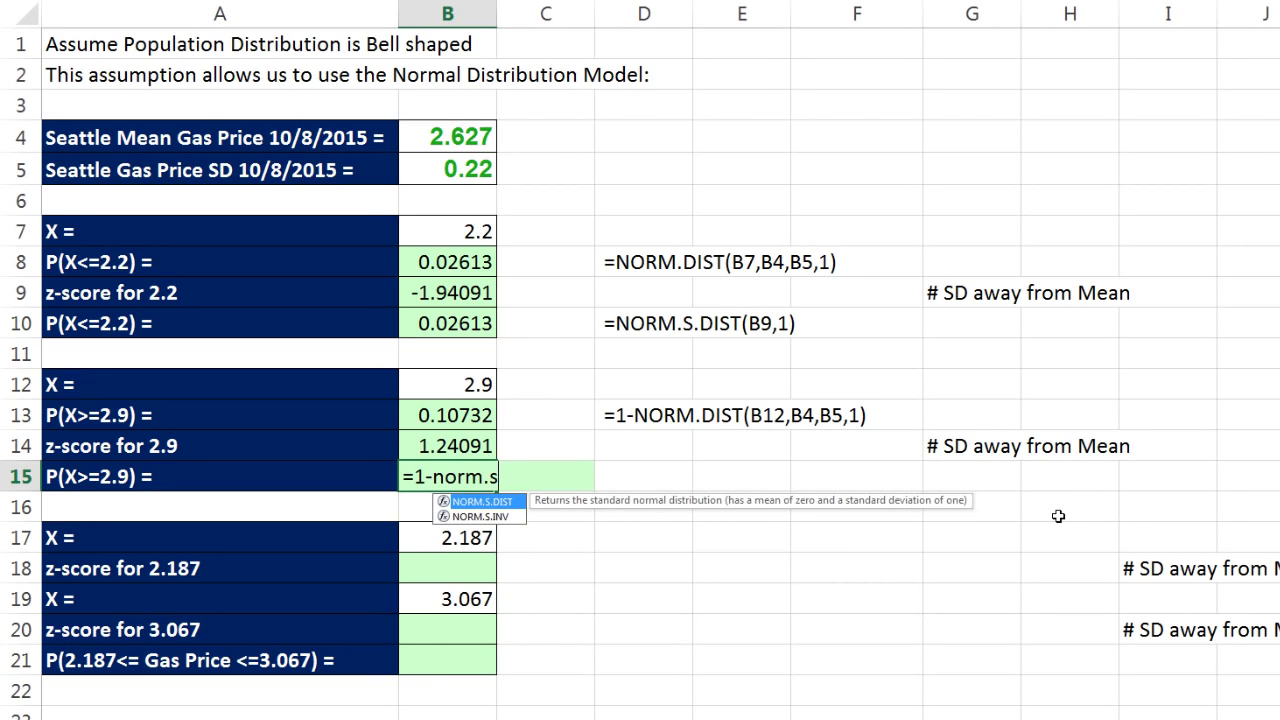
{"action": "key", "text": "Tab"}
{"action": "type", "text": "B14,1)"}
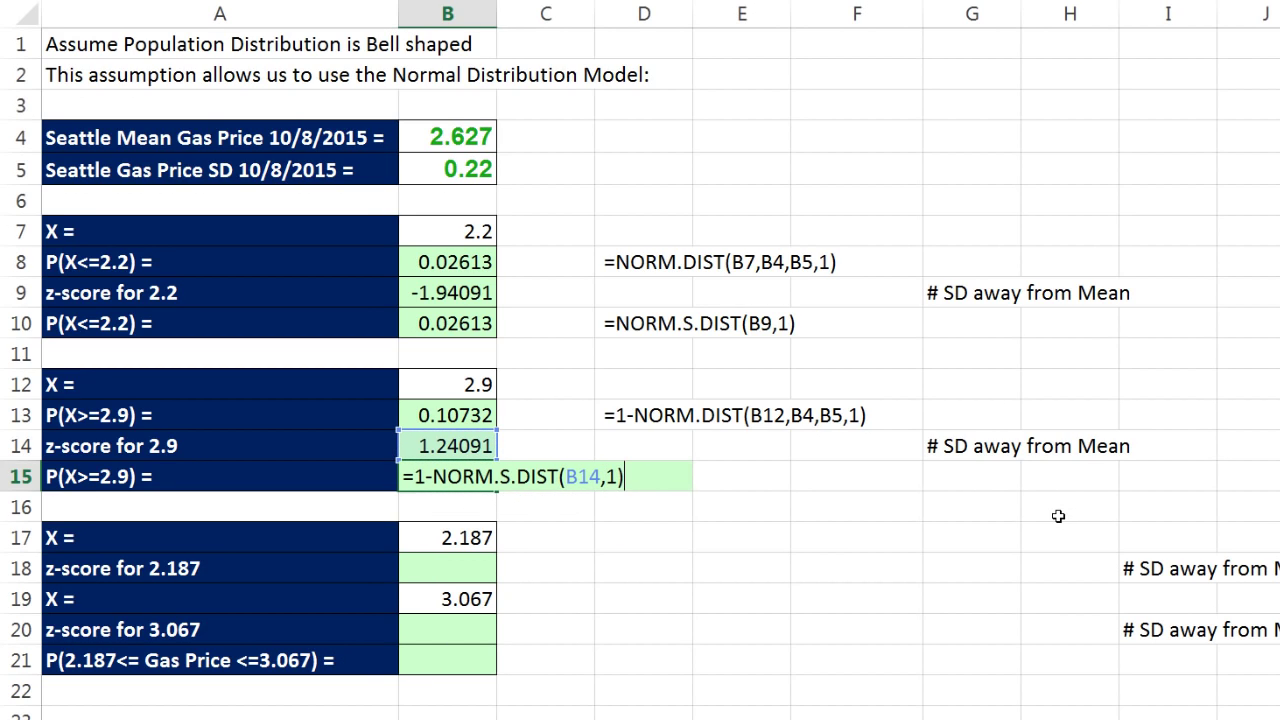
{"action": "key", "text": "ctrl+Return"}
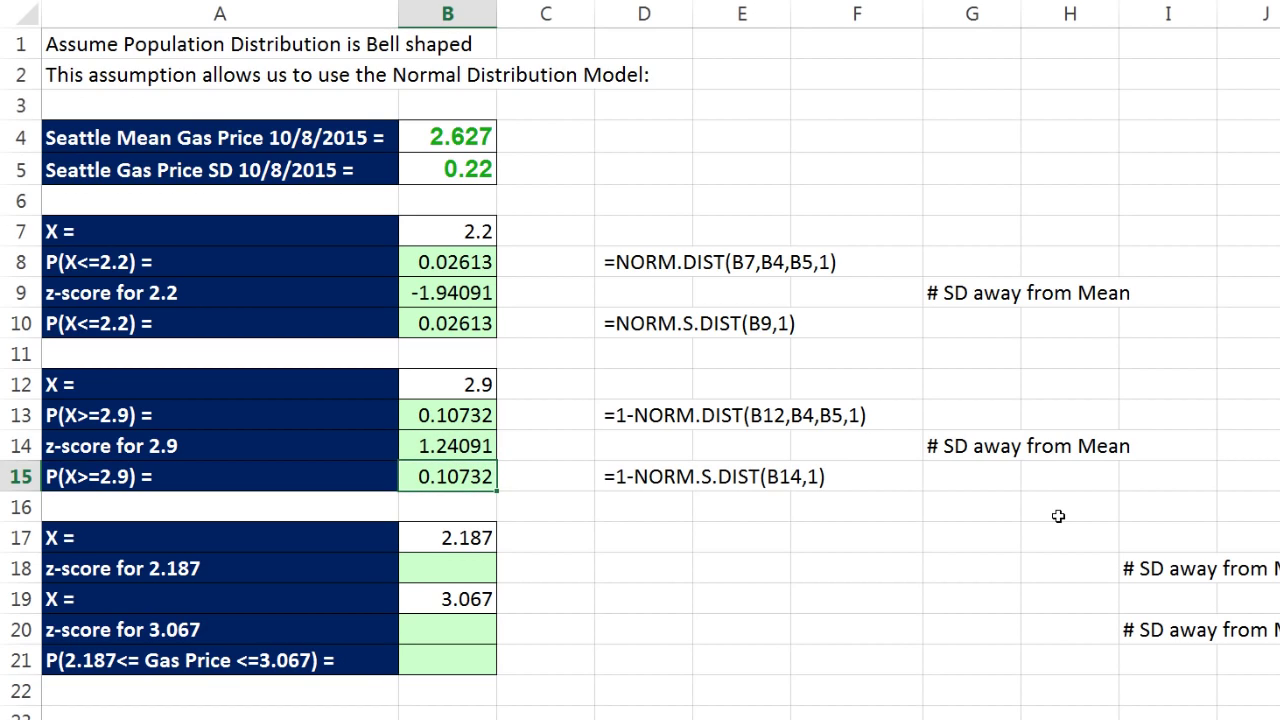
Step: Start the z-score formula for 2.187 in cell B18 with x minus the absolutely referenced mean, =(B17-$B$4)
{"action": "left_click", "coordinate": [483, 538]}
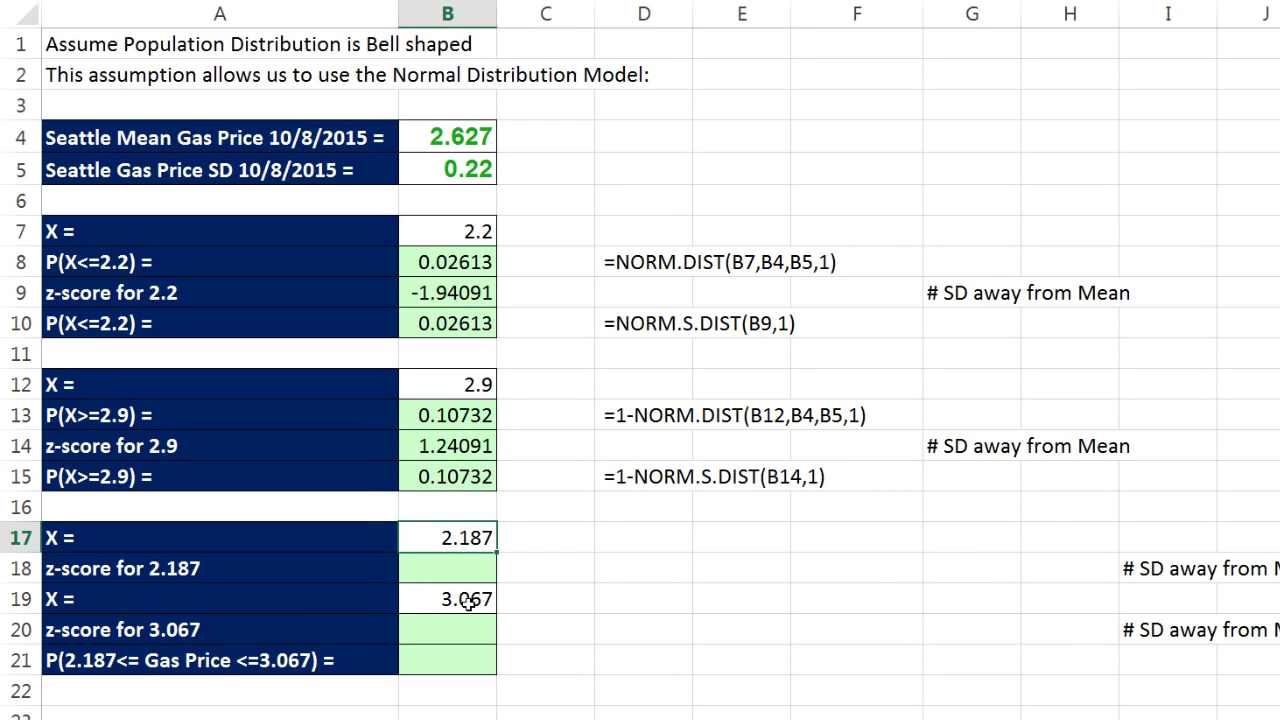
{"action": "left_click", "coordinate": [448, 605]}
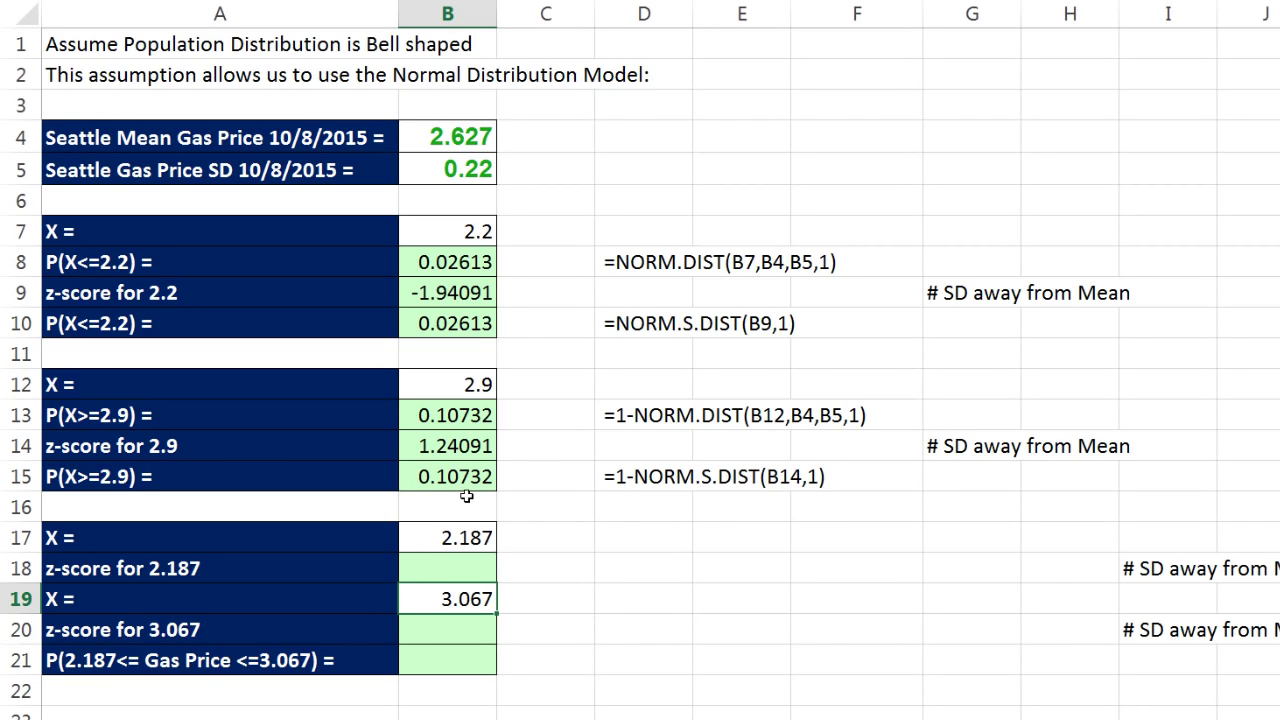
{"action": "left_click", "coordinate": [488, 570]}
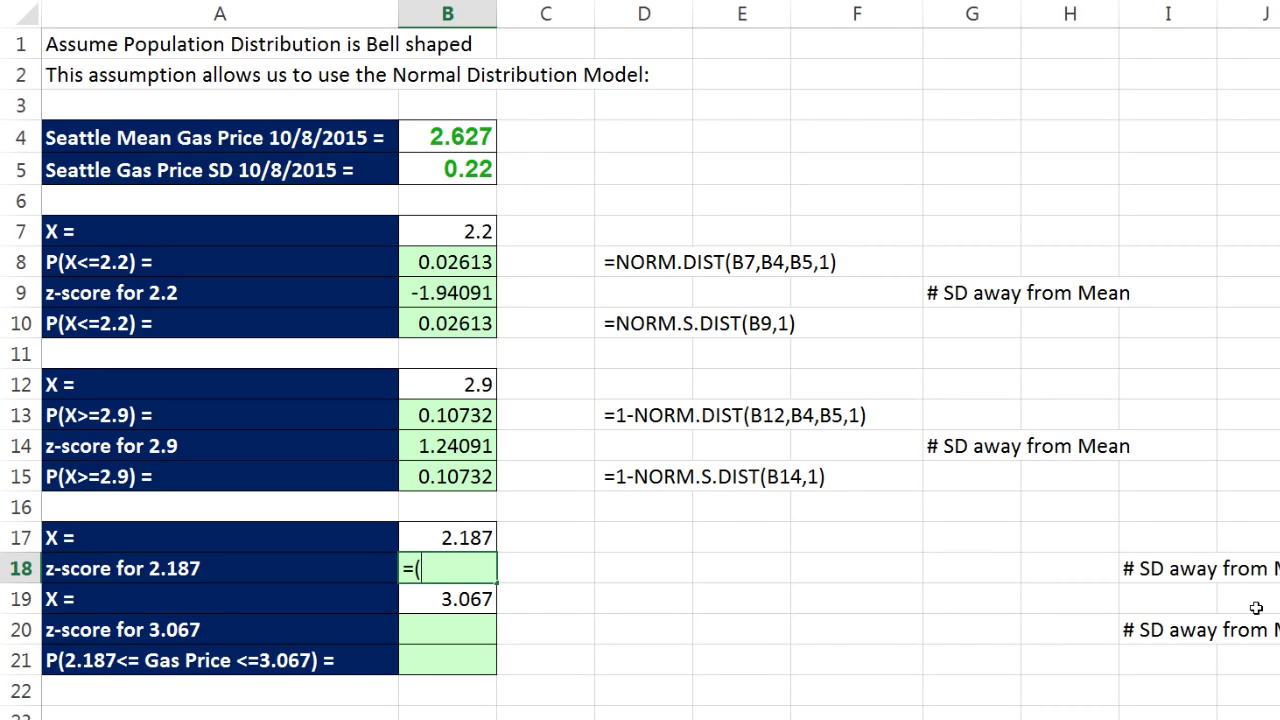
{"action": "key", "text": "Up"}
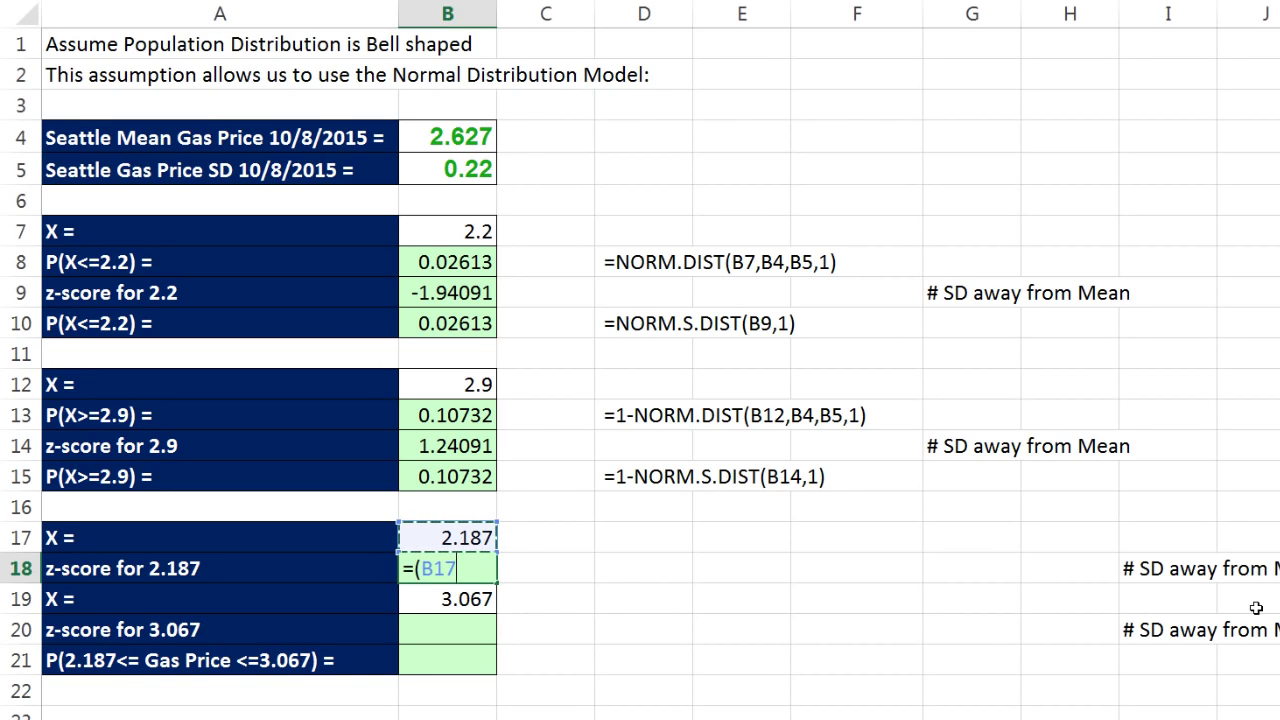
{"action": "type", "text": "-"}
{"action": "left_click", "coordinate": [465, 143]}
{"action": "key", "text": "F4"}
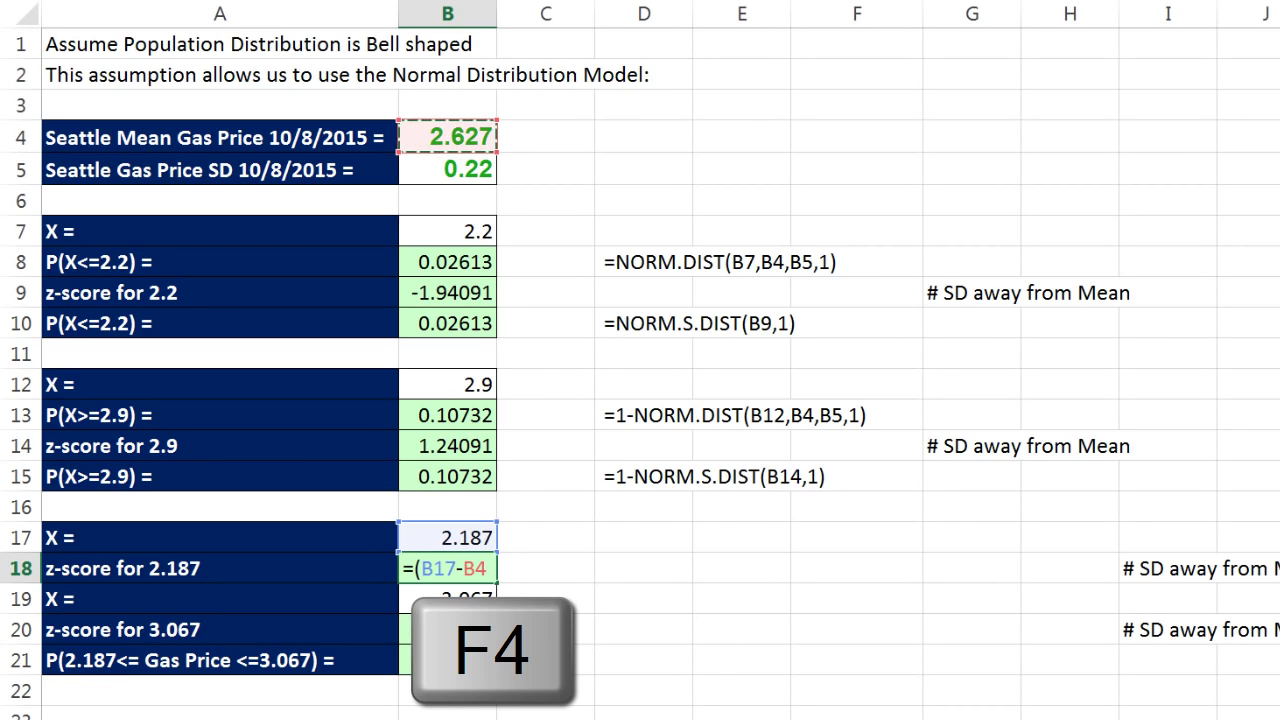
{"action": "type", "text": ")"}
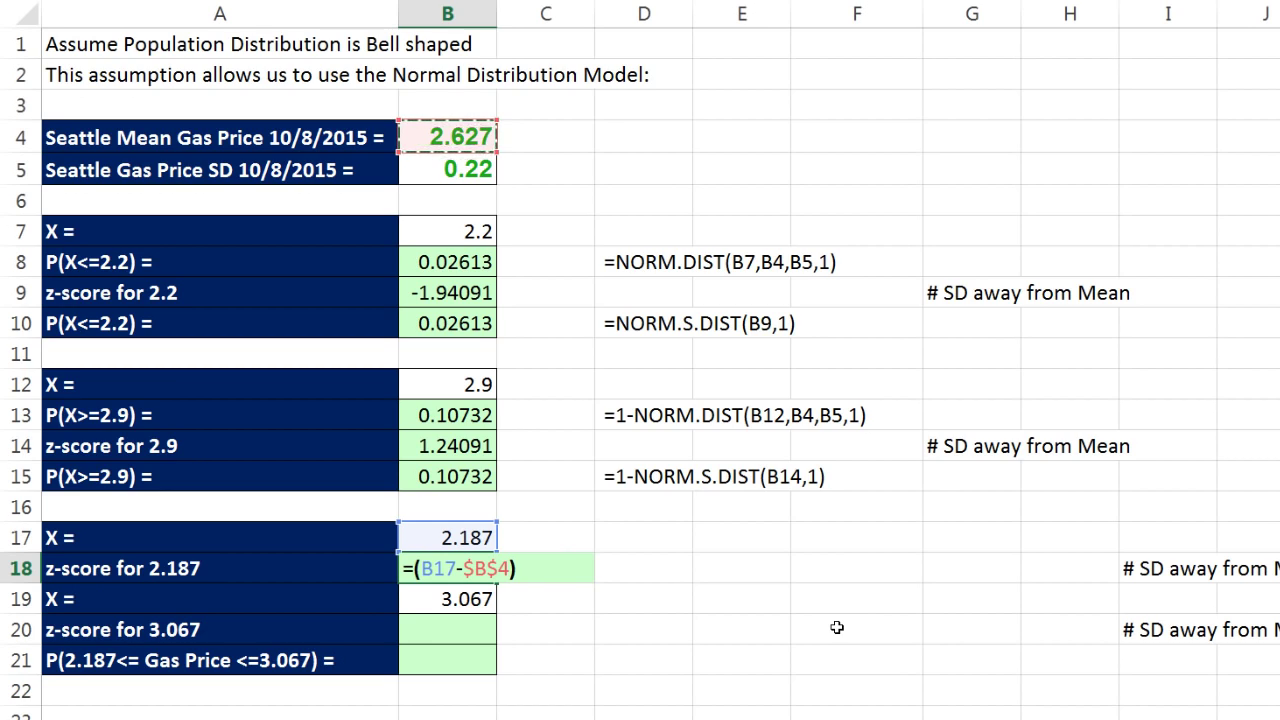
Step: Divide the deviation in B18 by the absolute reference $B$5 and enter =(B17-$B$4)/$B$5
{"action": "type", "text": "/"}
{"action": "left_click", "coordinate": [487, 166]}
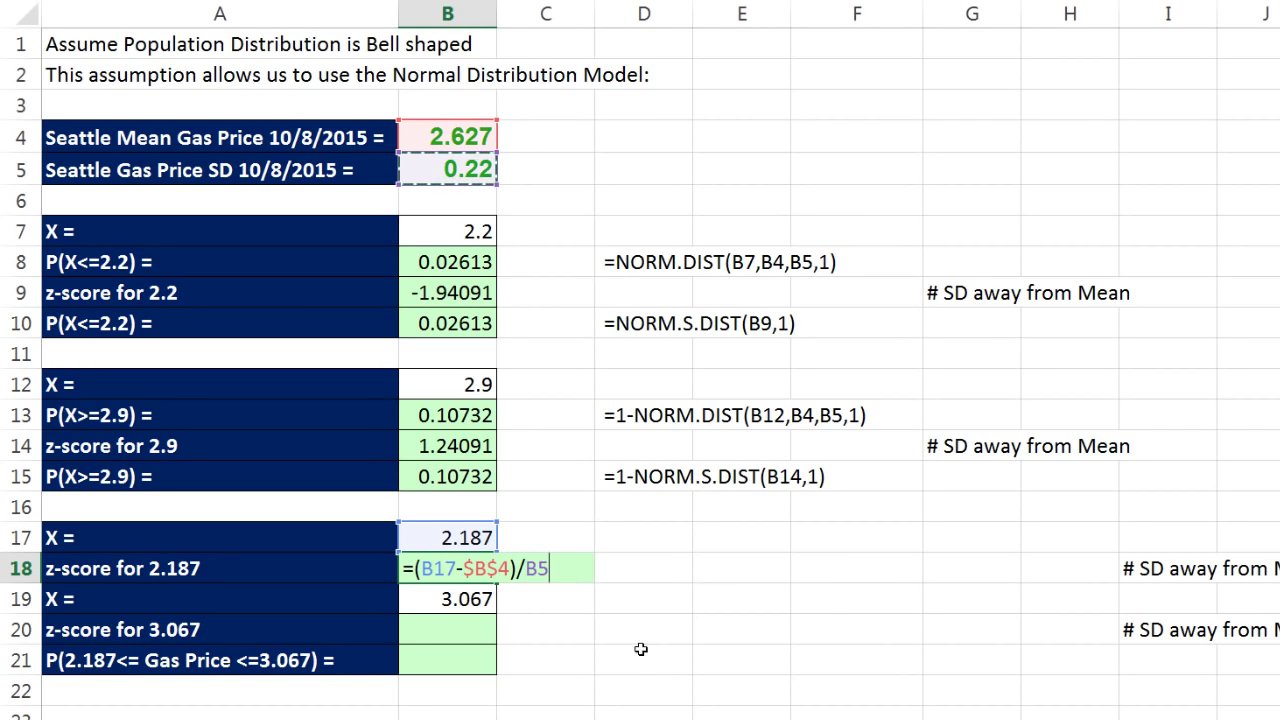
{"action": "key", "text": "F4"}
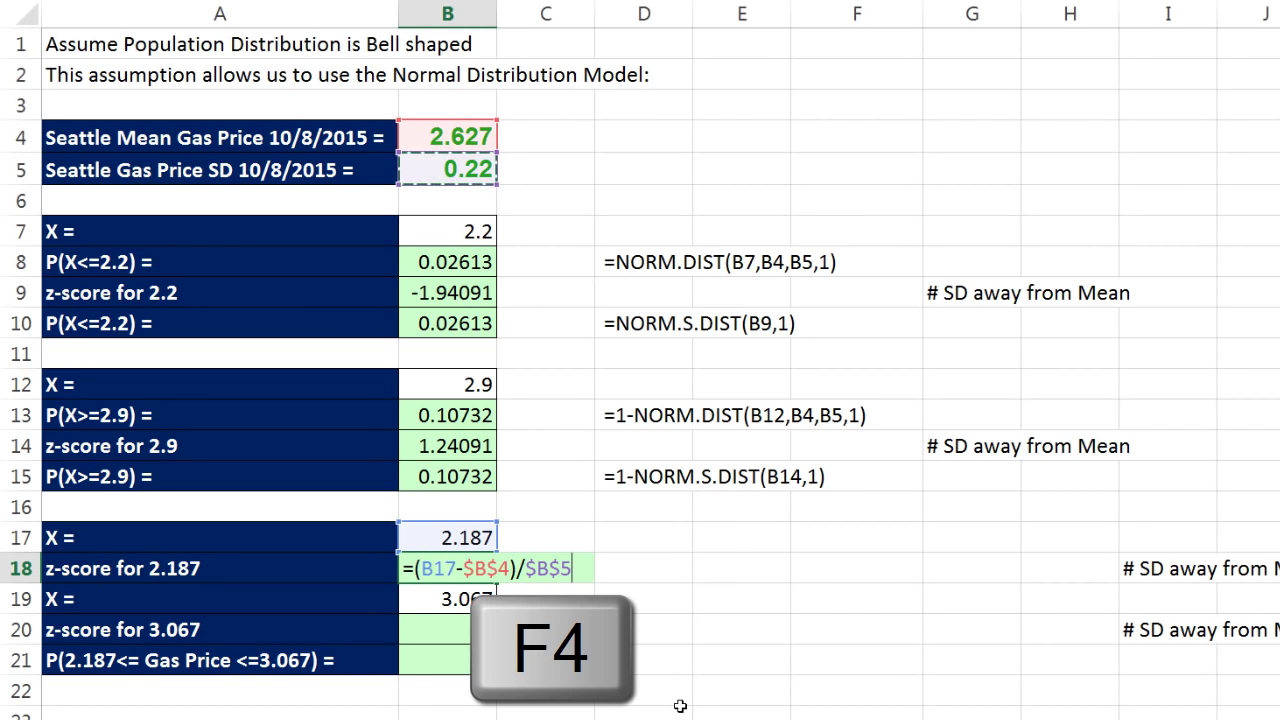
{"action": "key", "text": "ctrl+Return"}
Step: Copy the z-score formula from B18 to B20 for 3.067 and clear the copy selection
{"action": "key", "text": "ctrl+c"}
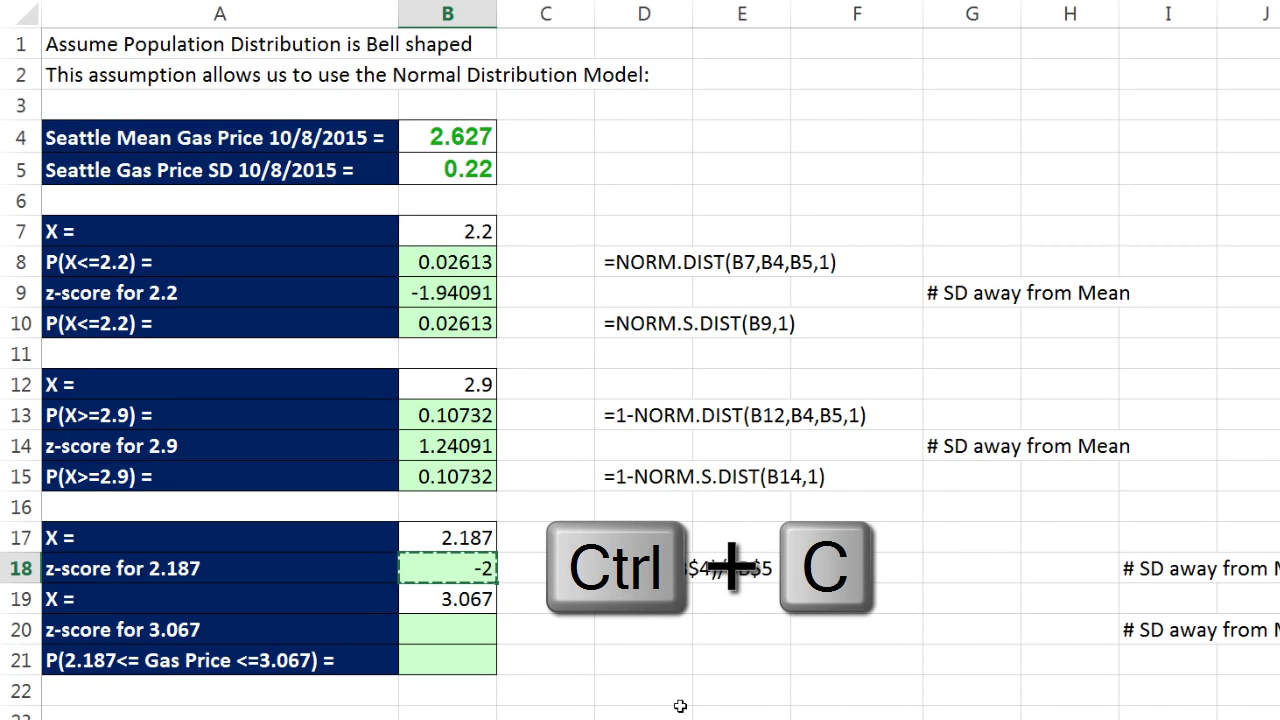
{"action": "key", "text": "Down"}
{"action": "key", "text": "Down"}
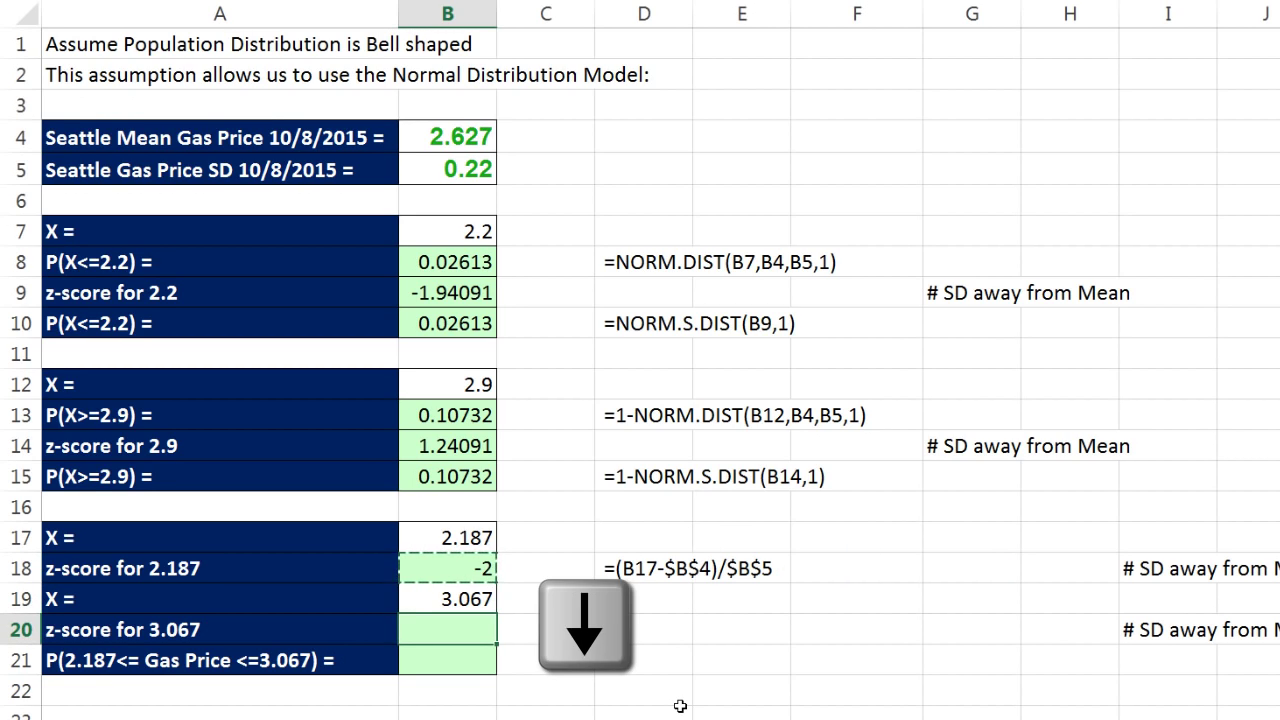
{"action": "key", "text": "ctrl+v"}
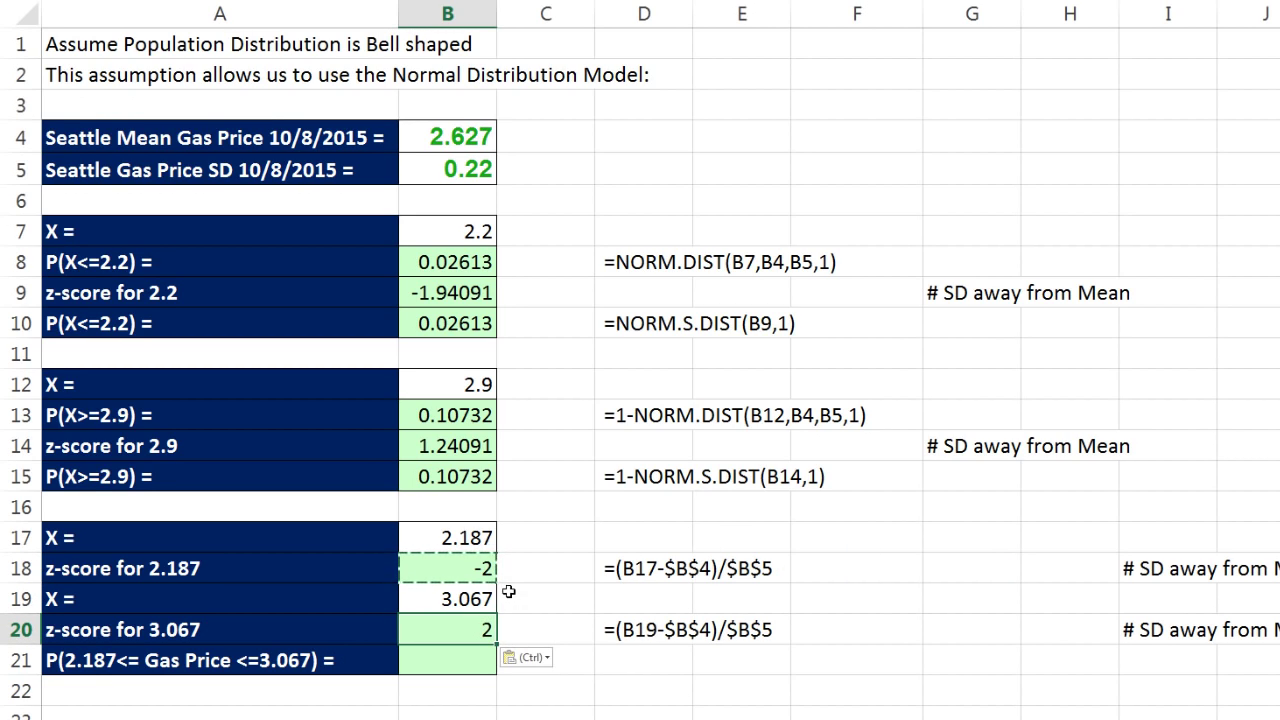
{"action": "left_click", "coordinate": [487, 539]}
{"action": "key", "text": "Escape"}
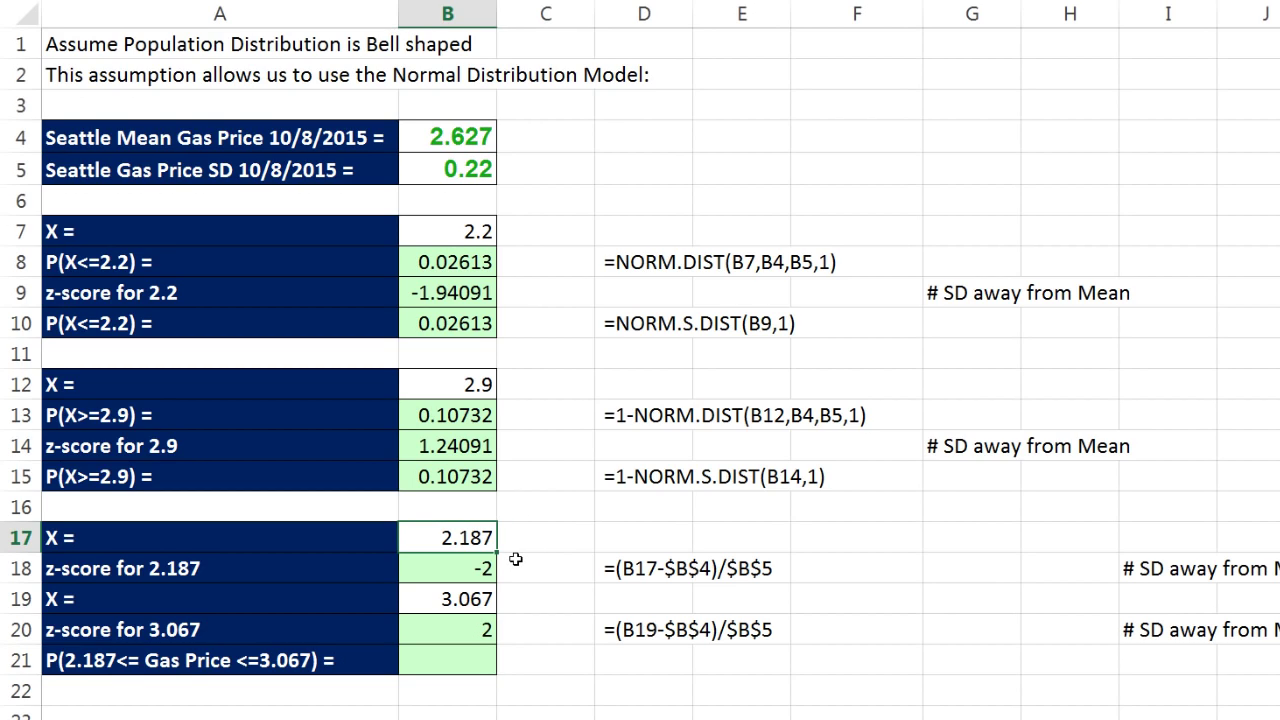
Step: Review the Empirical Rule percentages on the Bell Empirical Rule sheet and return to the Empirical Rule Practice sheet beside B21
{"action": "left_click", "coordinate": [486, 596]}
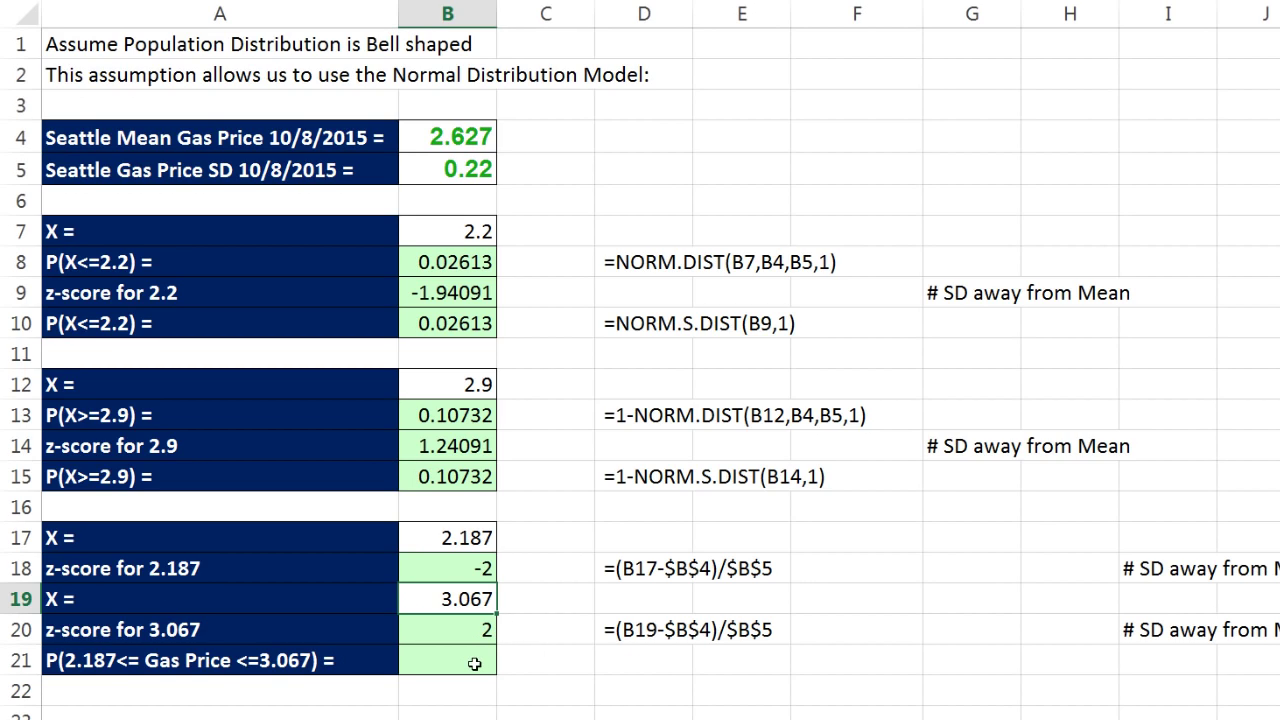
{"action": "left_click", "coordinate": [475, 663]}
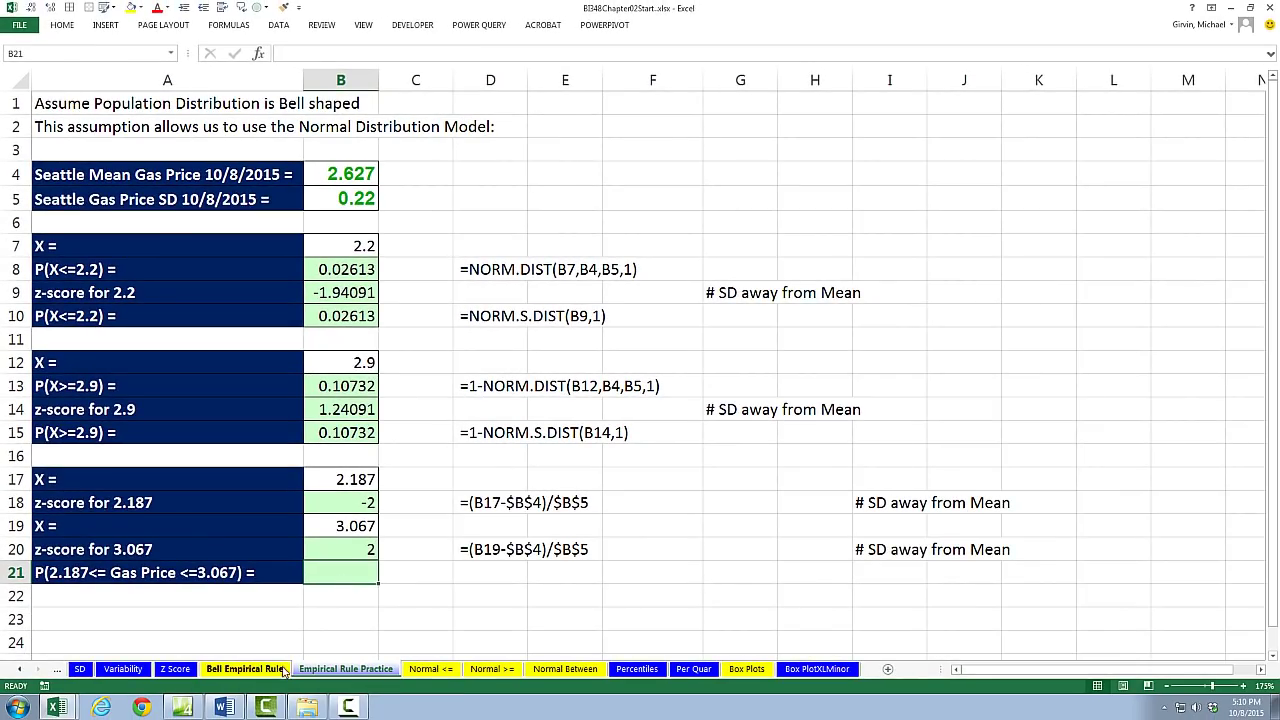
{"action": "left_click", "coordinate": [244, 668]}
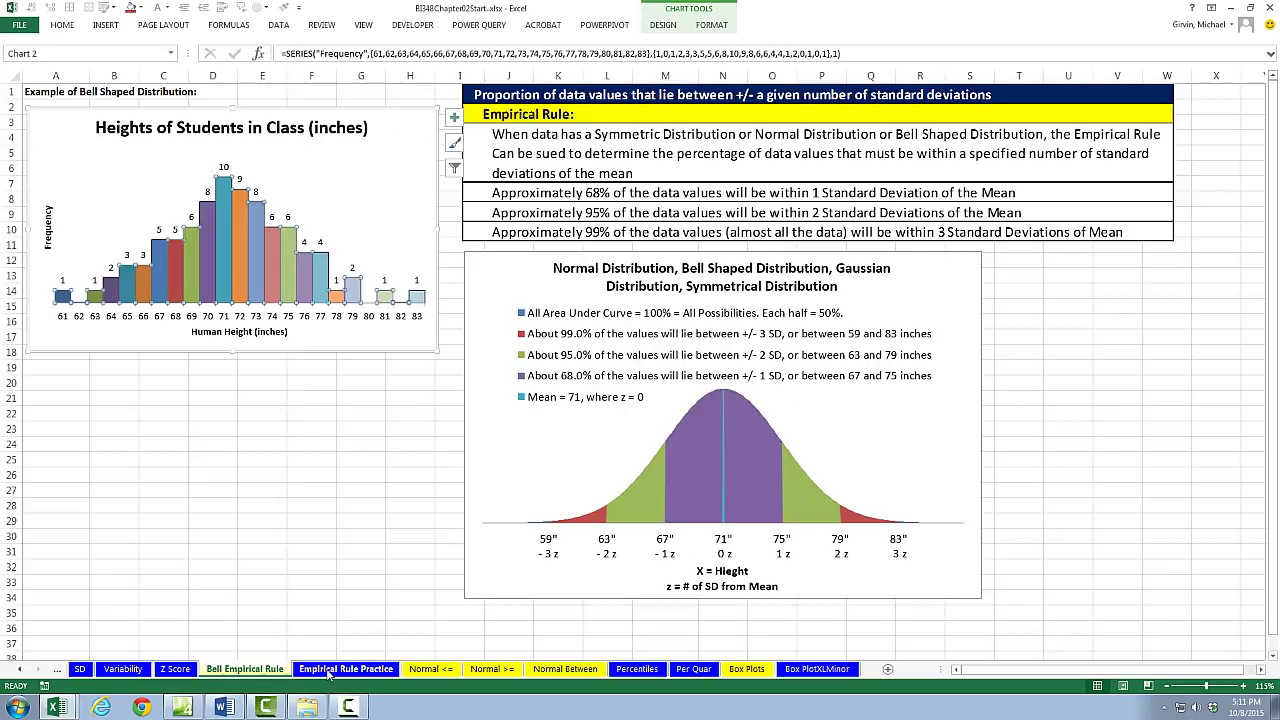
{"action": "key", "text": "ctrl+Page_Down"}
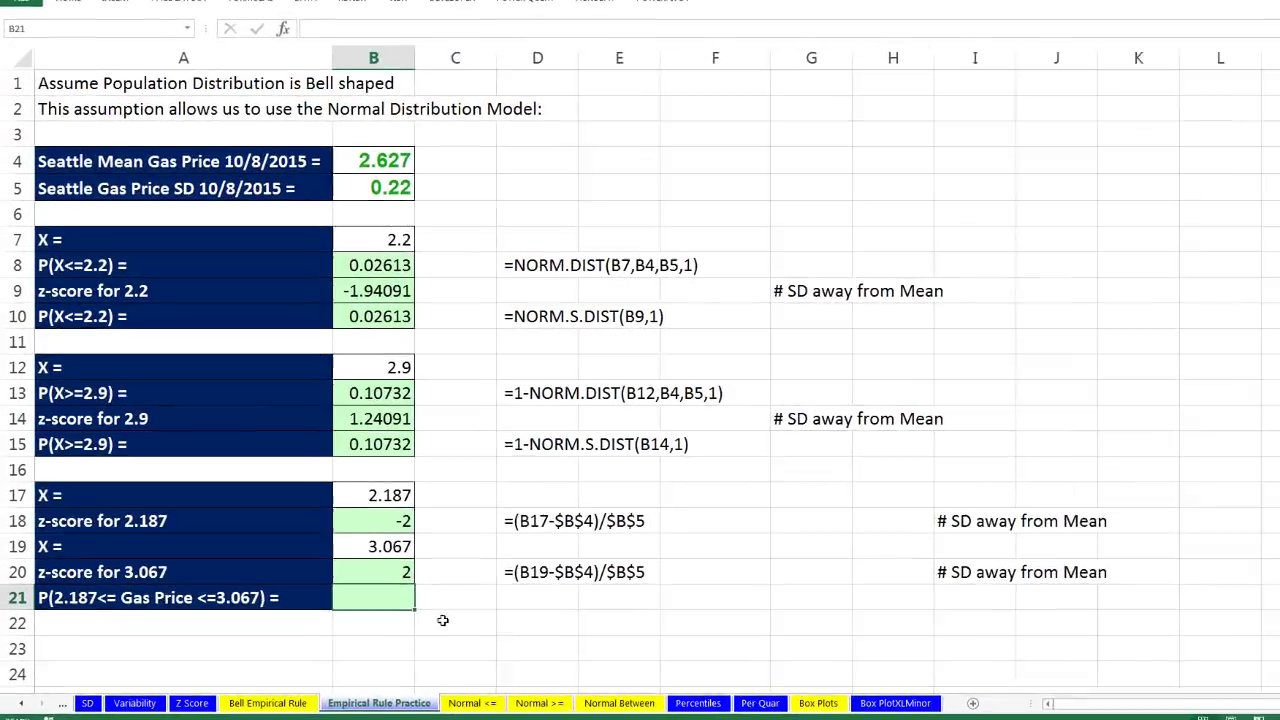
{"action": "left_click", "coordinate": [521, 641]}
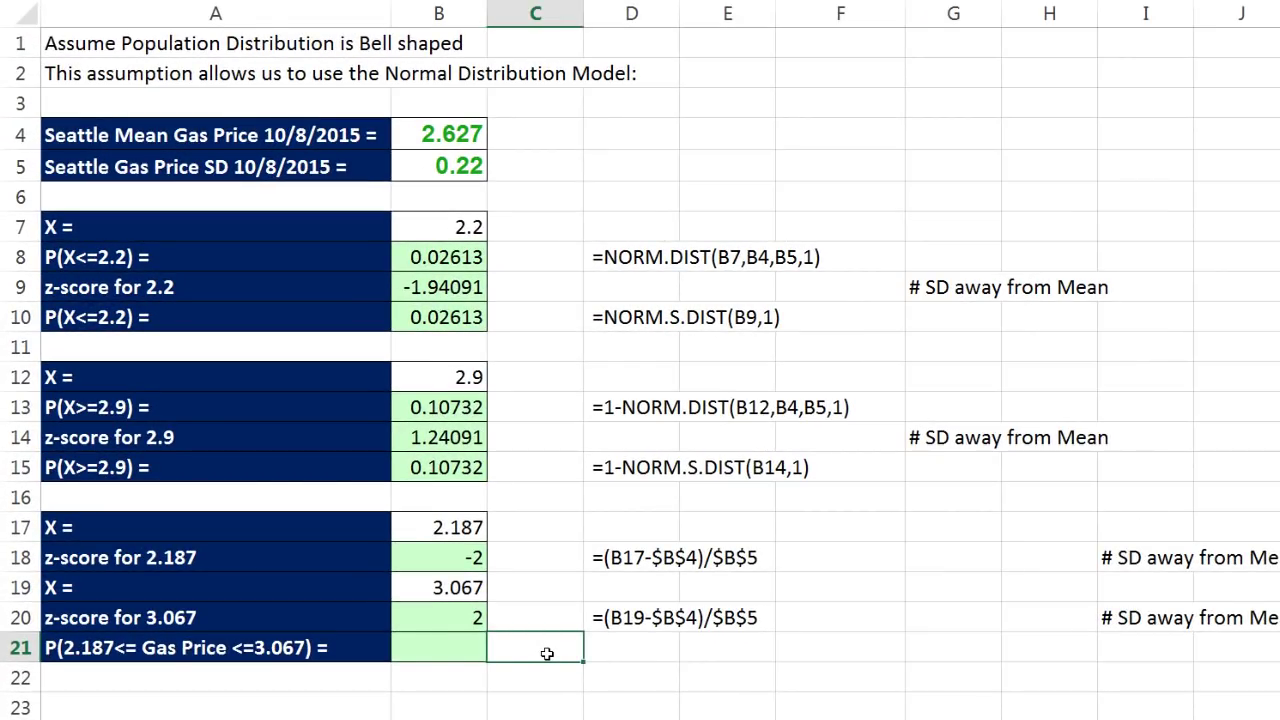
Step: Enter the Empirical Rule probability .95 in C21 and move it to cell B22, beneath the probability cell
{"action": "type", "text": ".95"}
{"action": "key", "text": "ctrl+Return"}
{"action": "left_click", "coordinate": [468, 686]}
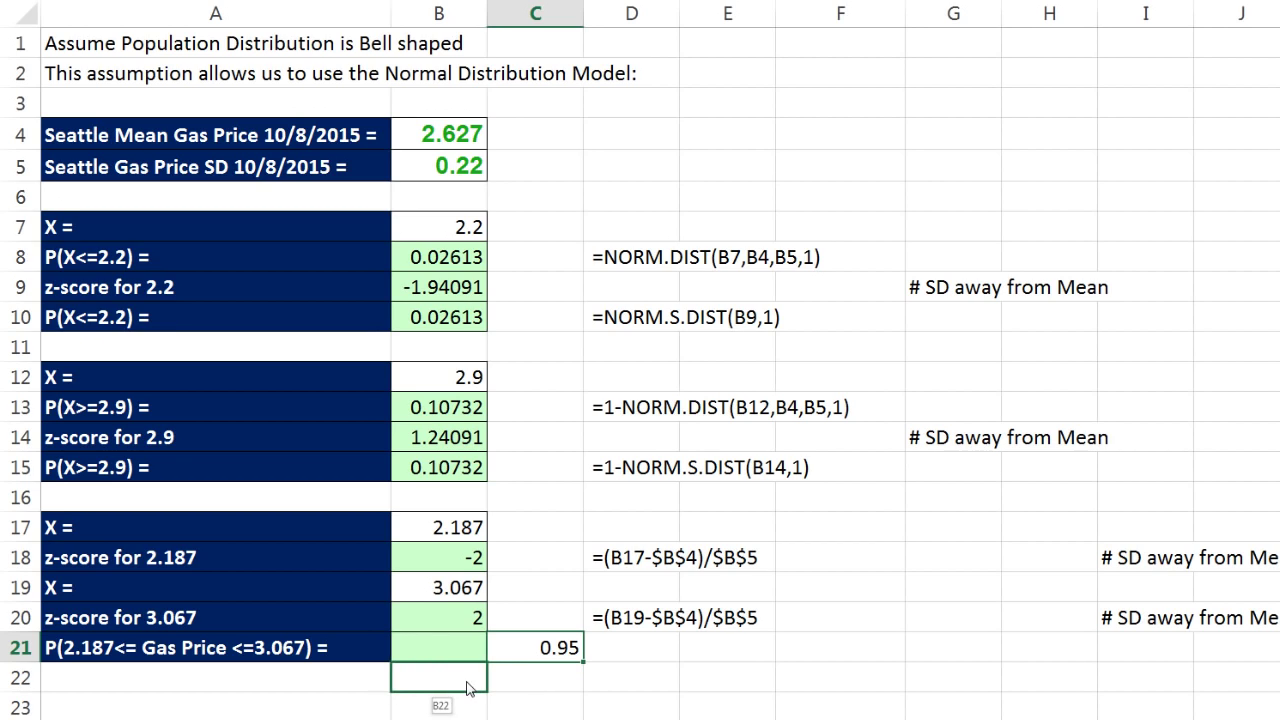
{"action": "left_click_drag", "start_coordinate": [468, 686], "coordinate": [468, 686]}
Step: Calculate the probability between 2.187 and 3.067 in B21 from the two z-scores with =NORM.S.DIST(B20,1)-NORM.S.DIST(B18,1)
{"action": "left_click", "coordinate": [446, 648]}
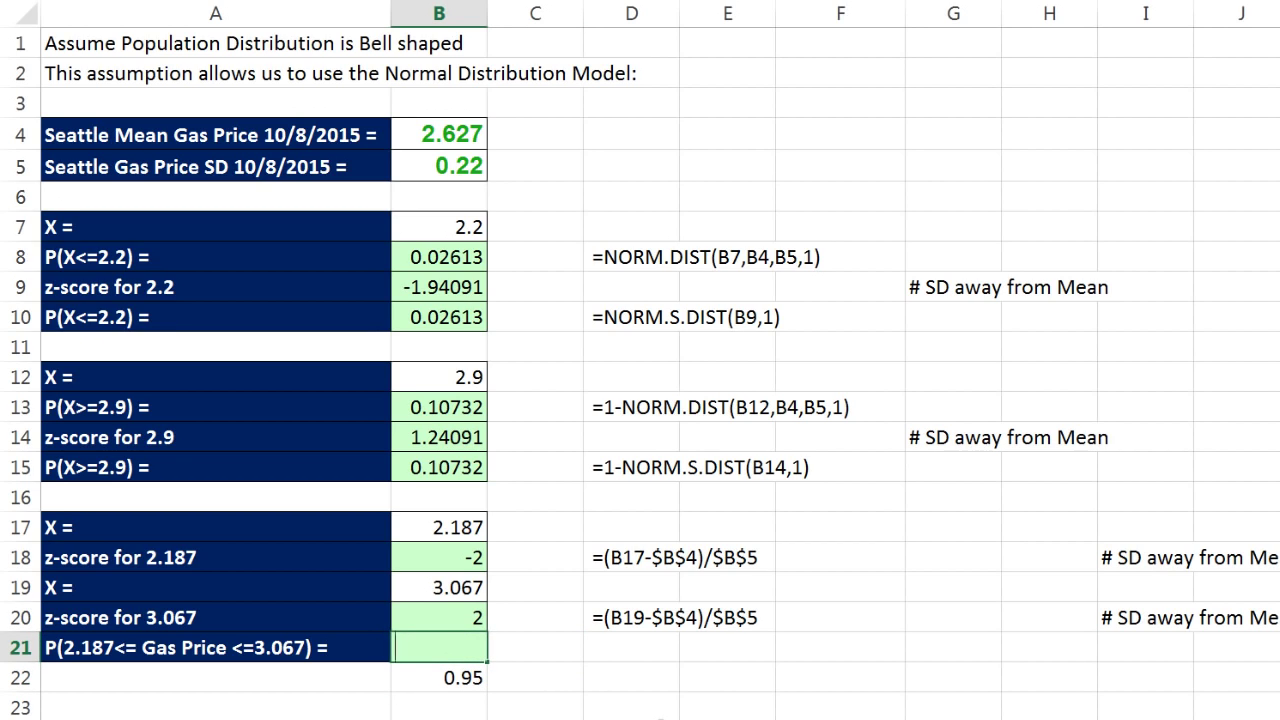
{"action": "type", "text": "=norm.s"}
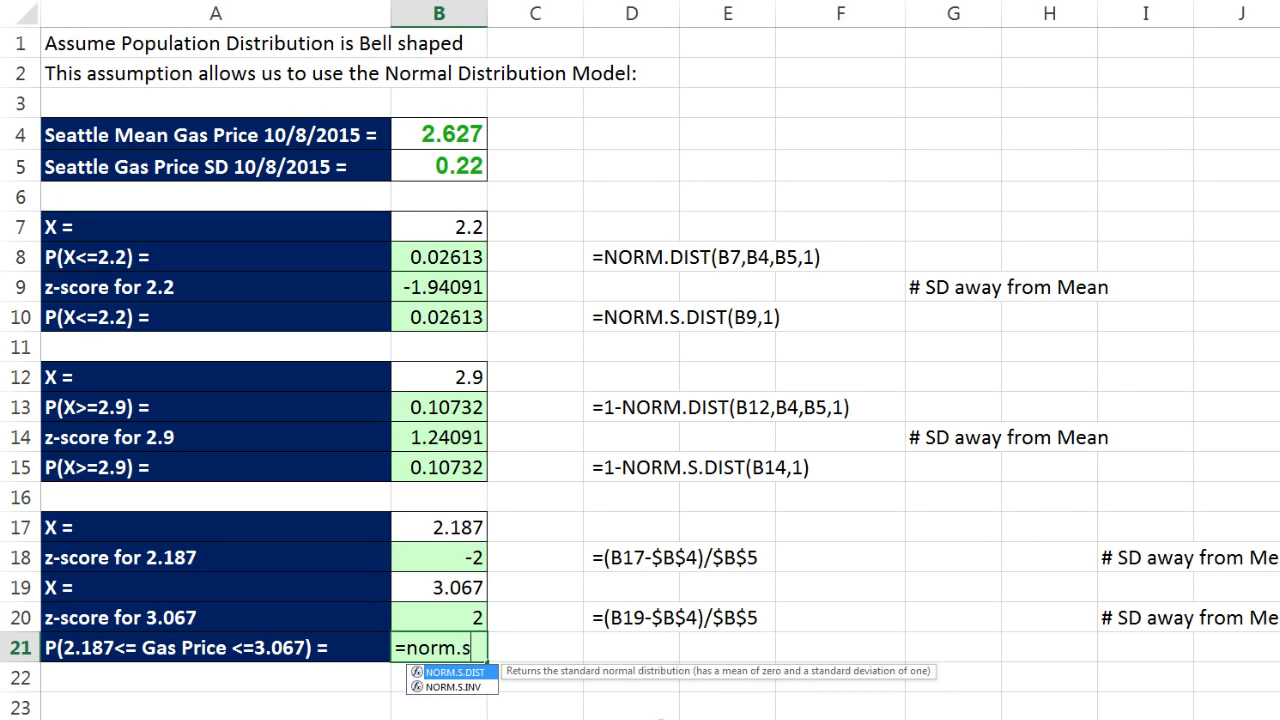
{"action": "key", "text": "Tab"}
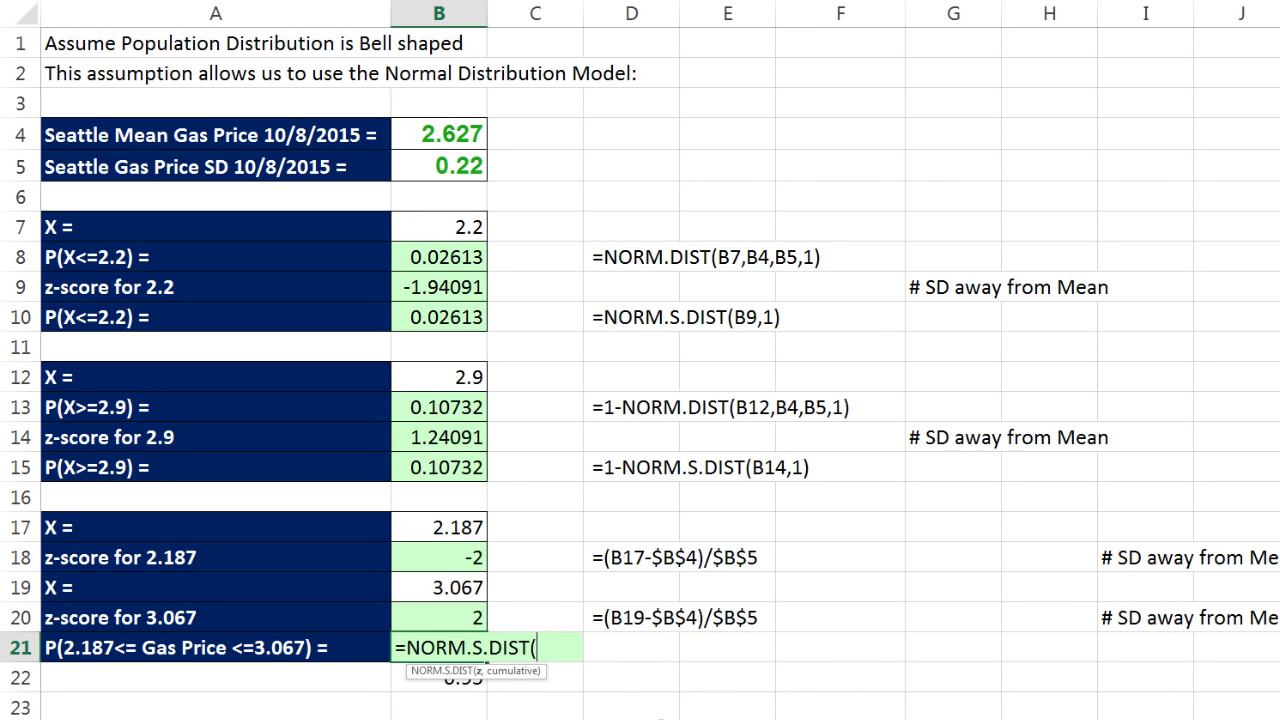
{"action": "key", "text": "Up"}
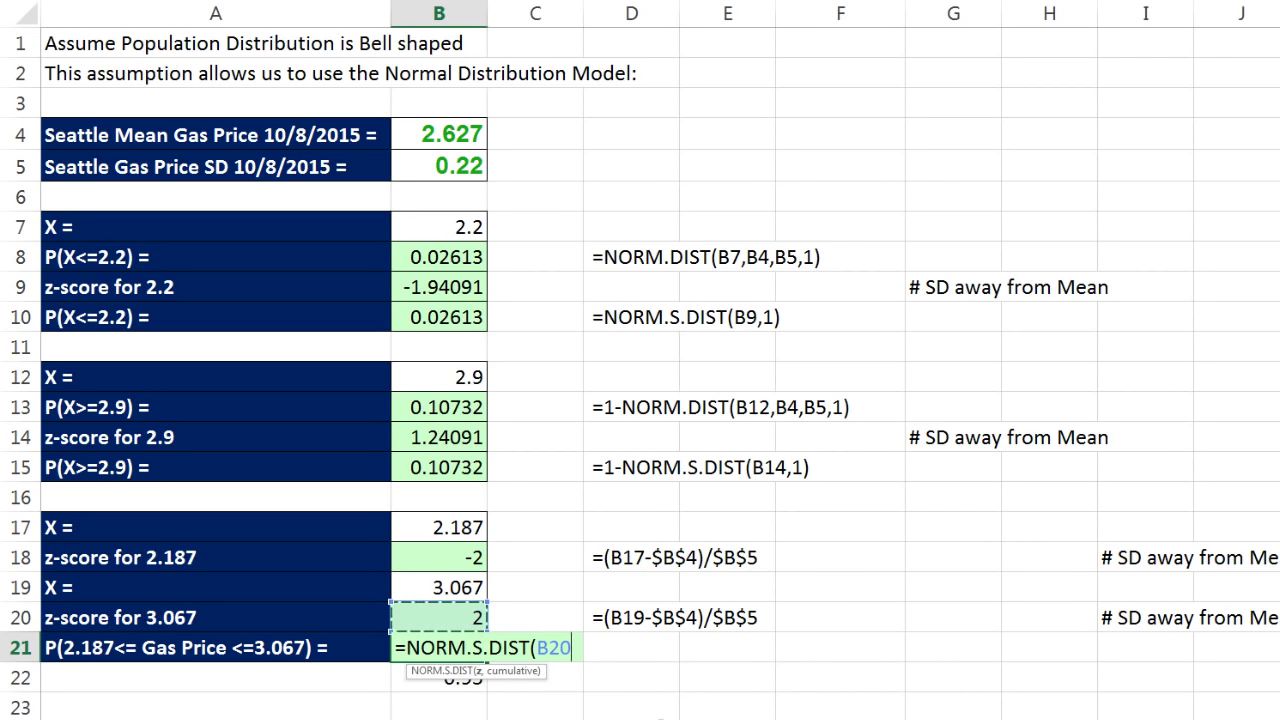
{"action": "type", "text": ",1)-n"}
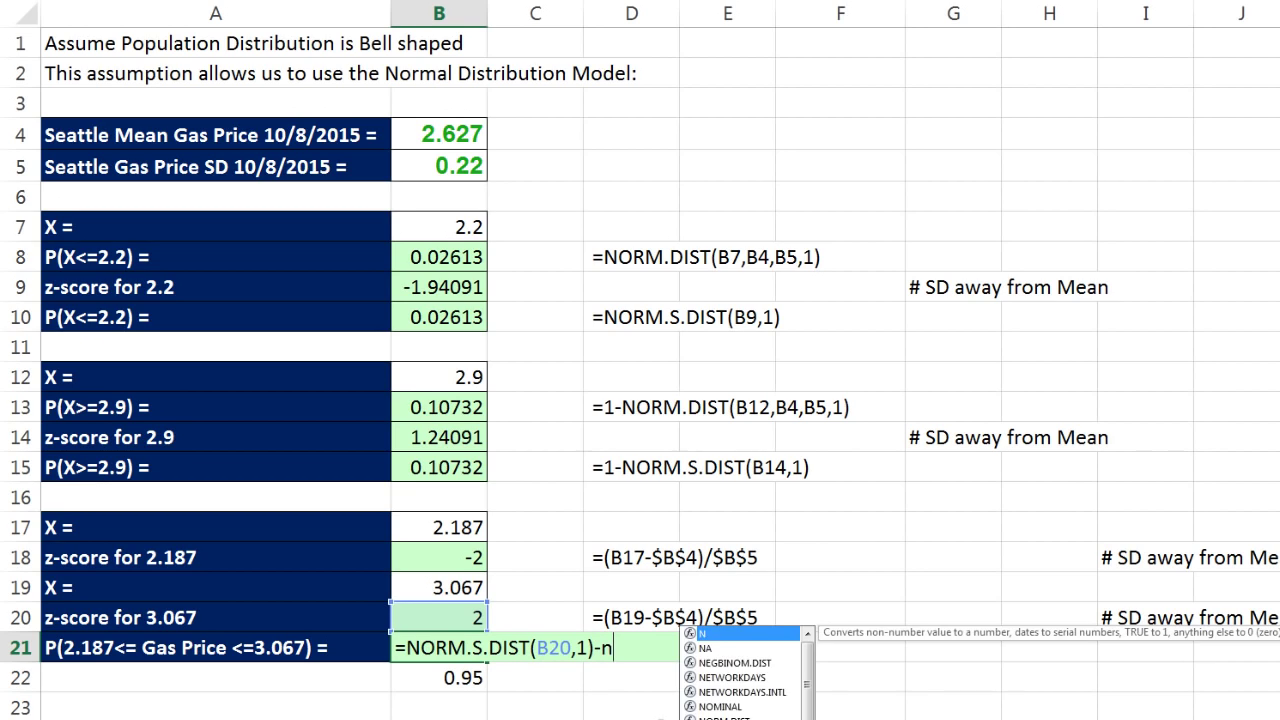
{"action": "type", "text": "orm.s"}
{"action": "key", "text": "Tab"}
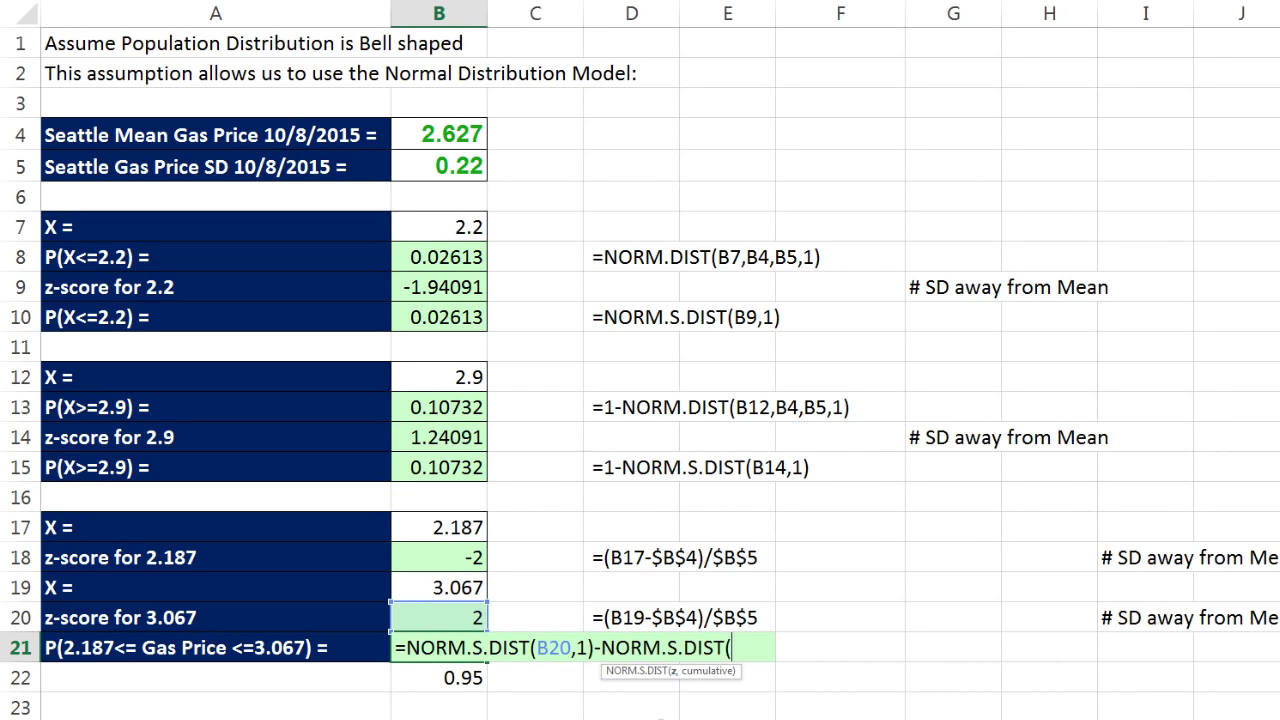
{"action": "key", "text": "Up"}
{"action": "key", "text": "Up"}
{"action": "key", "text": "Up"}
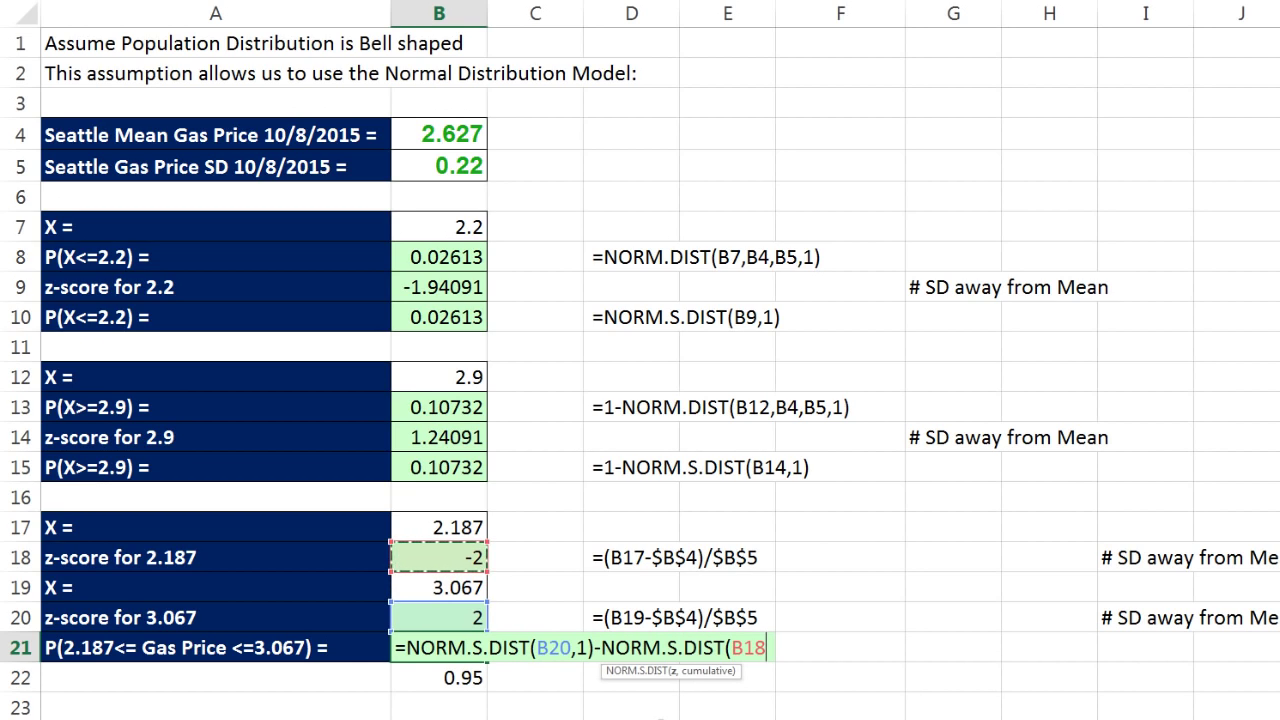
{"action": "type", "text": ",1)"}
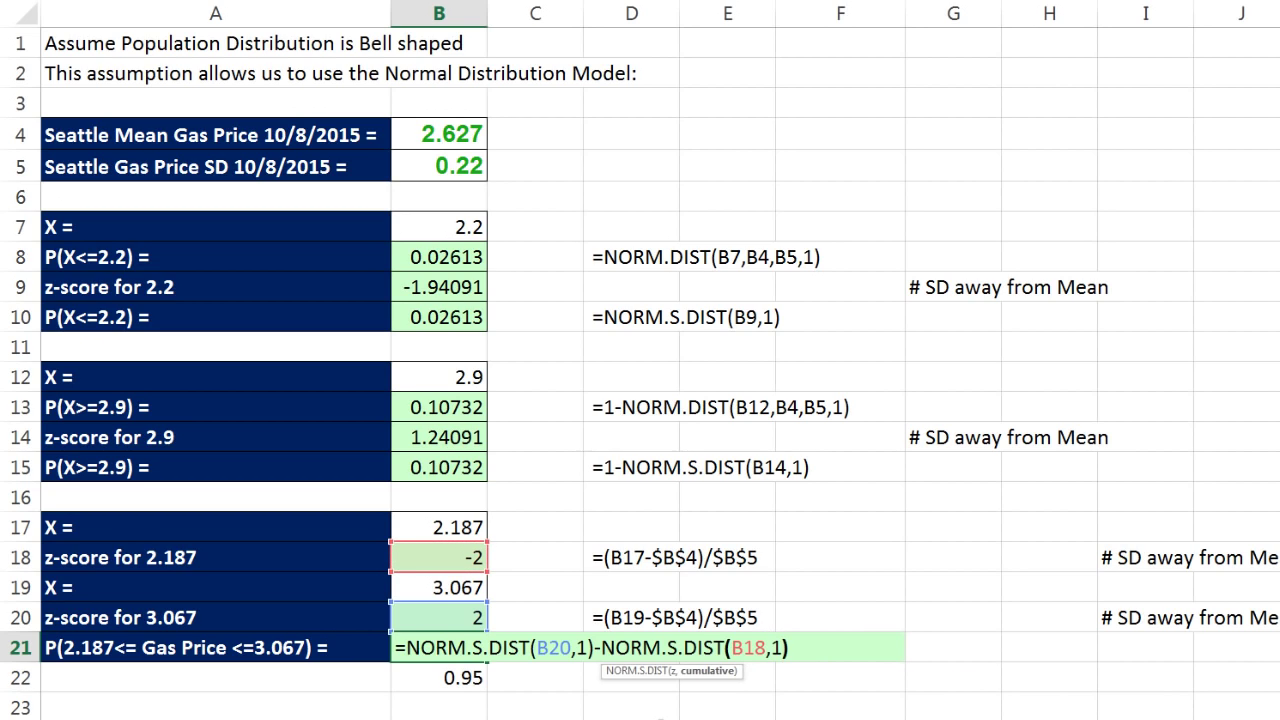
{"action": "key", "text": "ctrl+Return"}
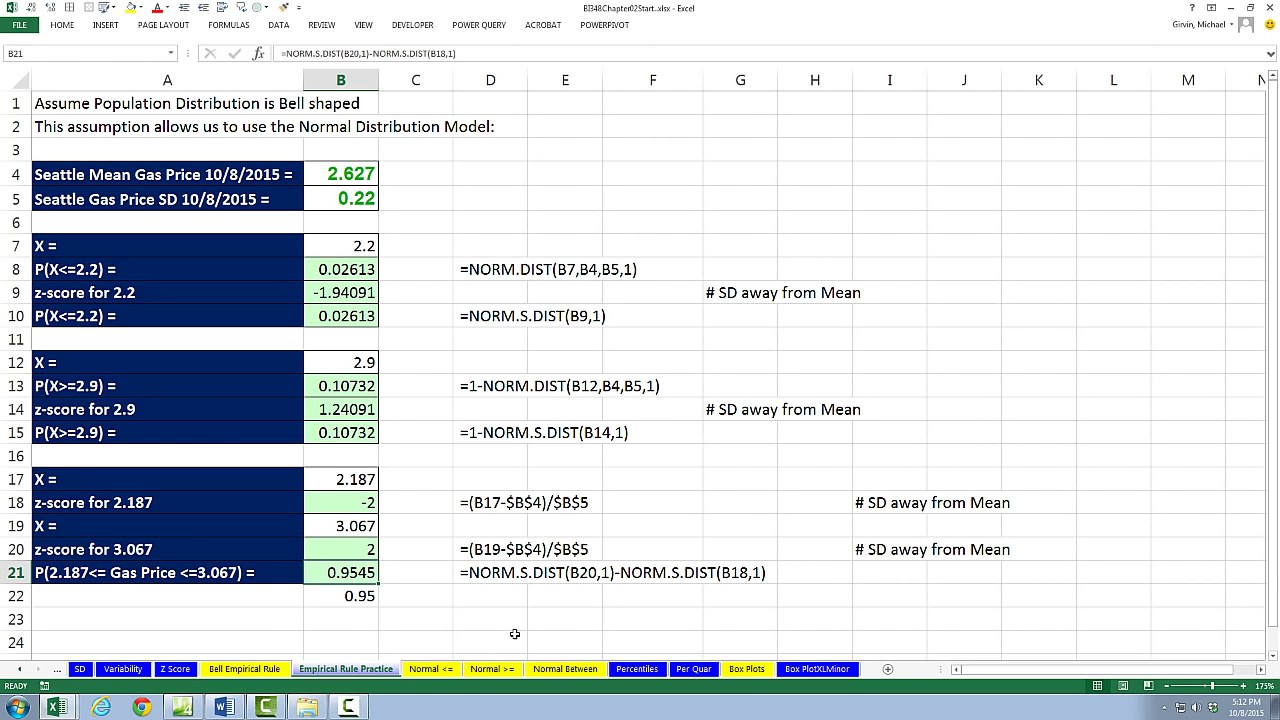
Step: Switch to the Bell Empirical Rule sheet to examine the percentage of values within 2 standard deviations
{"action": "left_click", "coordinate": [258, 669]}
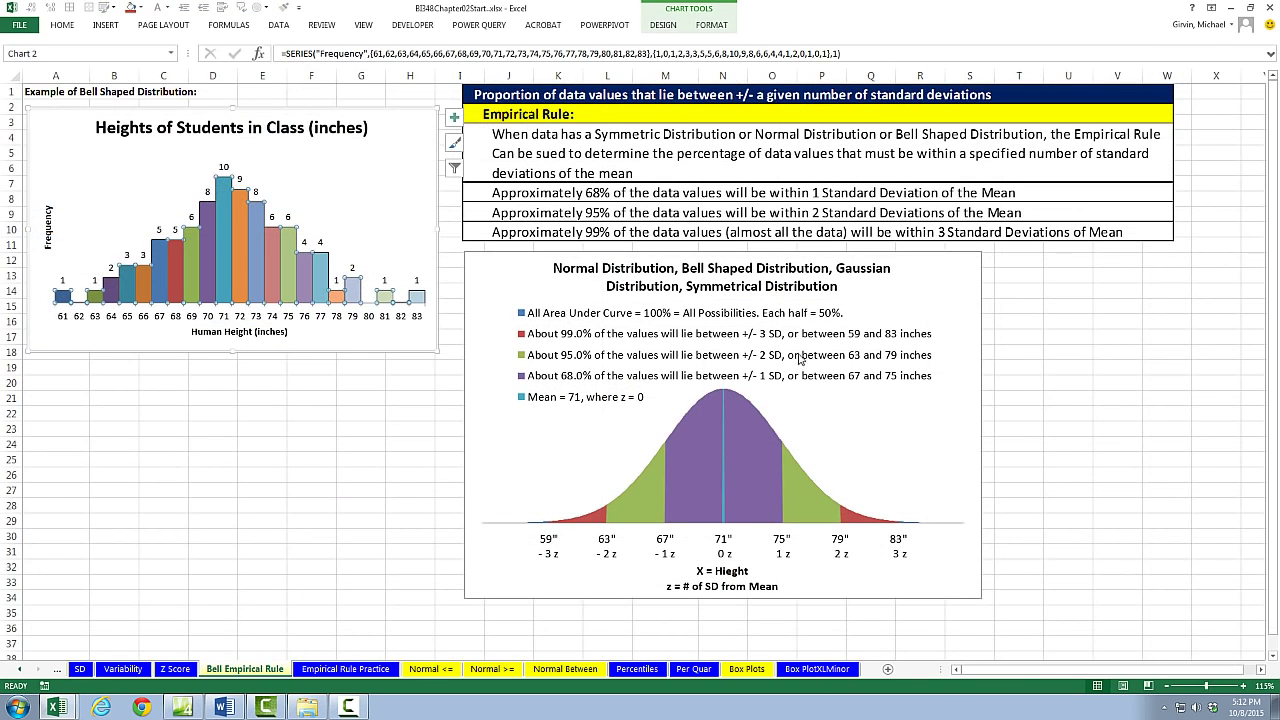